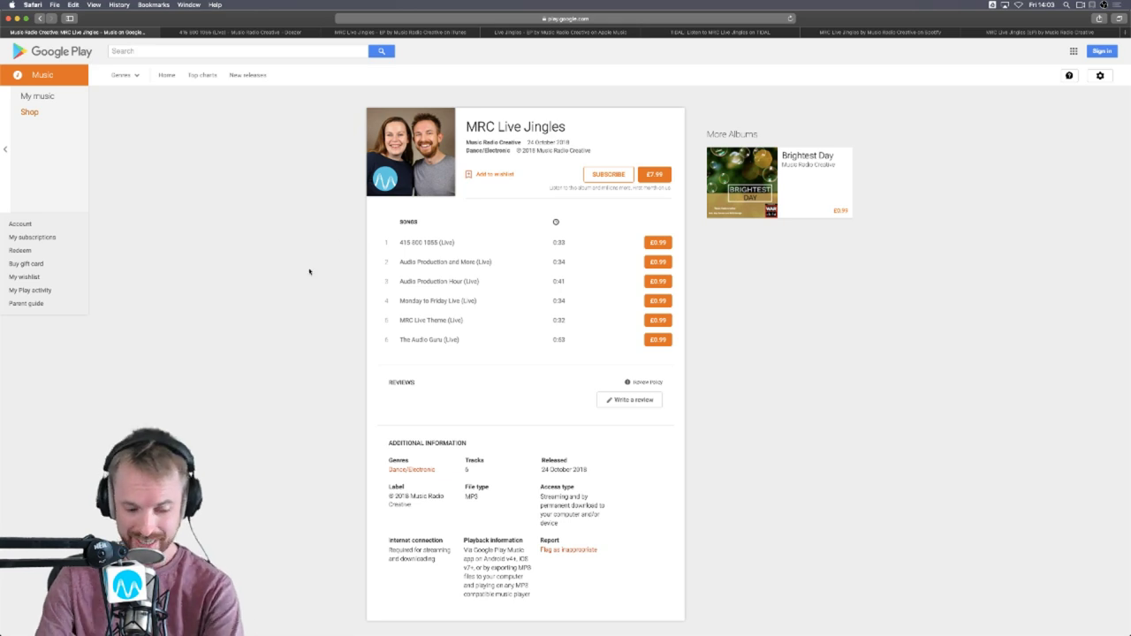
- Browse the MRC Live Jingles album pages on Deezer, iTunes, Apple Music and Napster
{"action": "key", "text": "ctrl+Tab"}
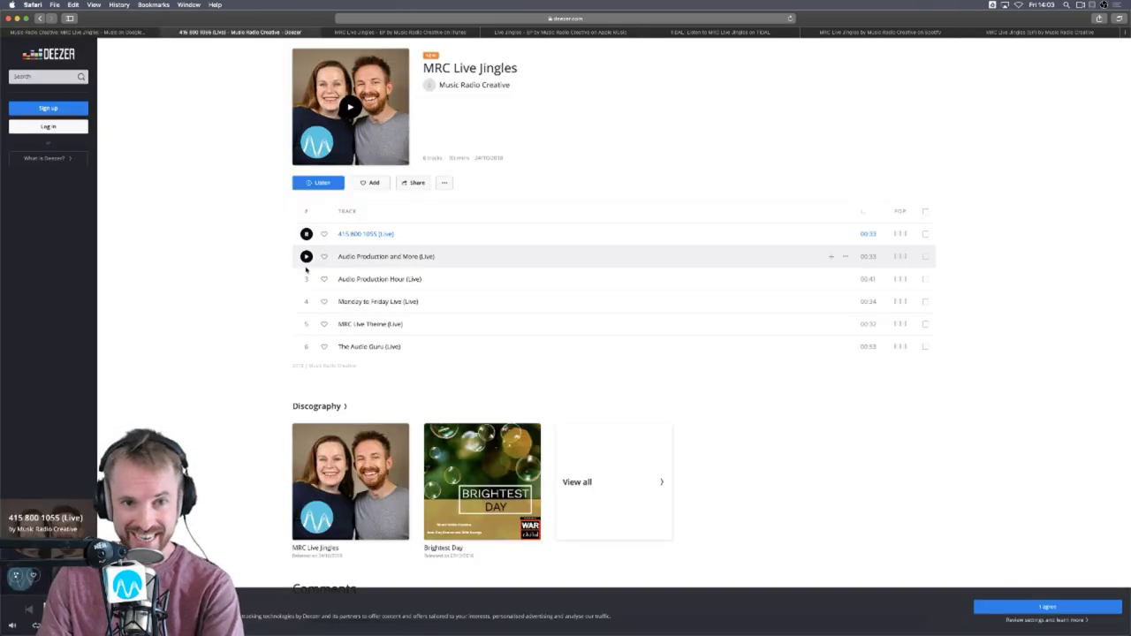
{"action": "key", "text": "ctrl+Tab"}
{"action": "key", "text": "ctrl+Tab"}
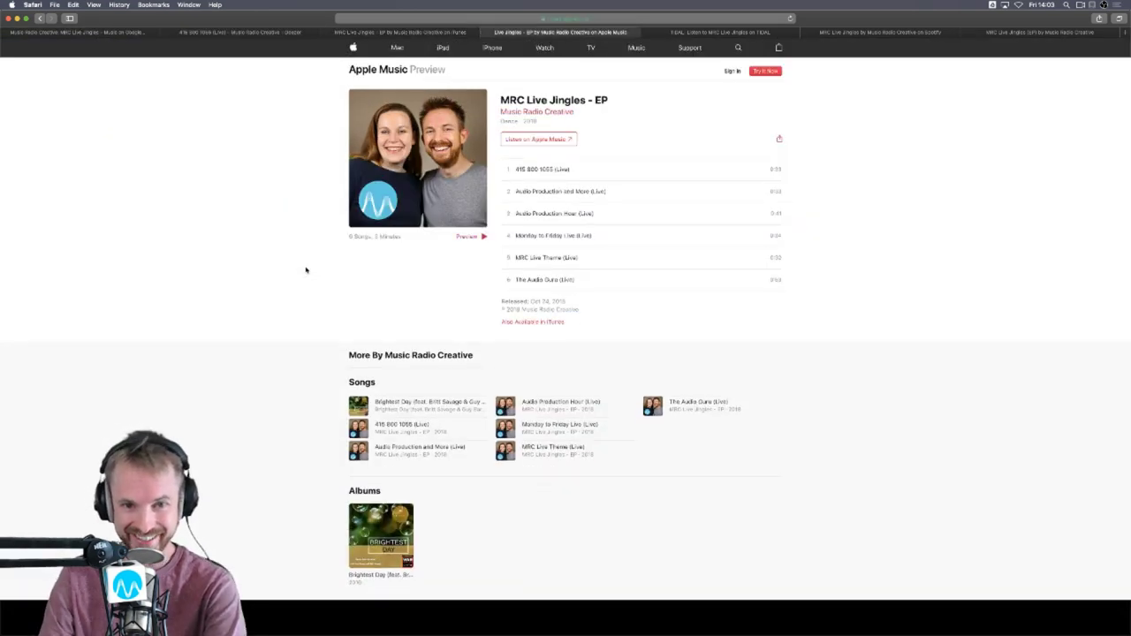
{"action": "key", "text": "ctrl+Tab"}
{"action": "key", "text": "ctrl+Tab"}
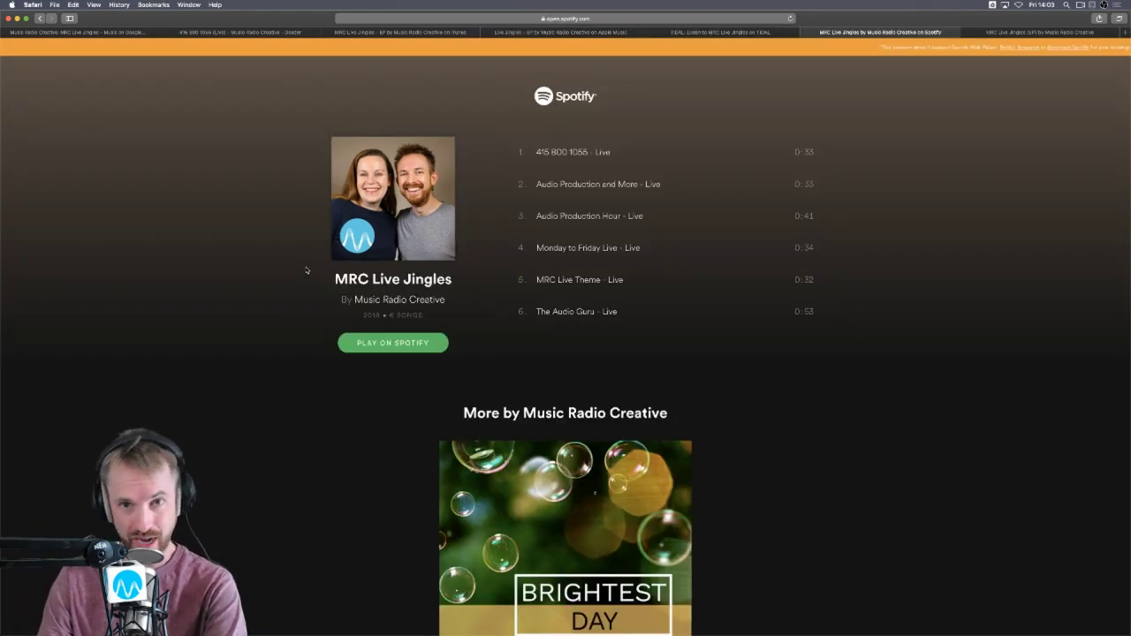
{"action": "key", "text": "ctrl+Tab"}
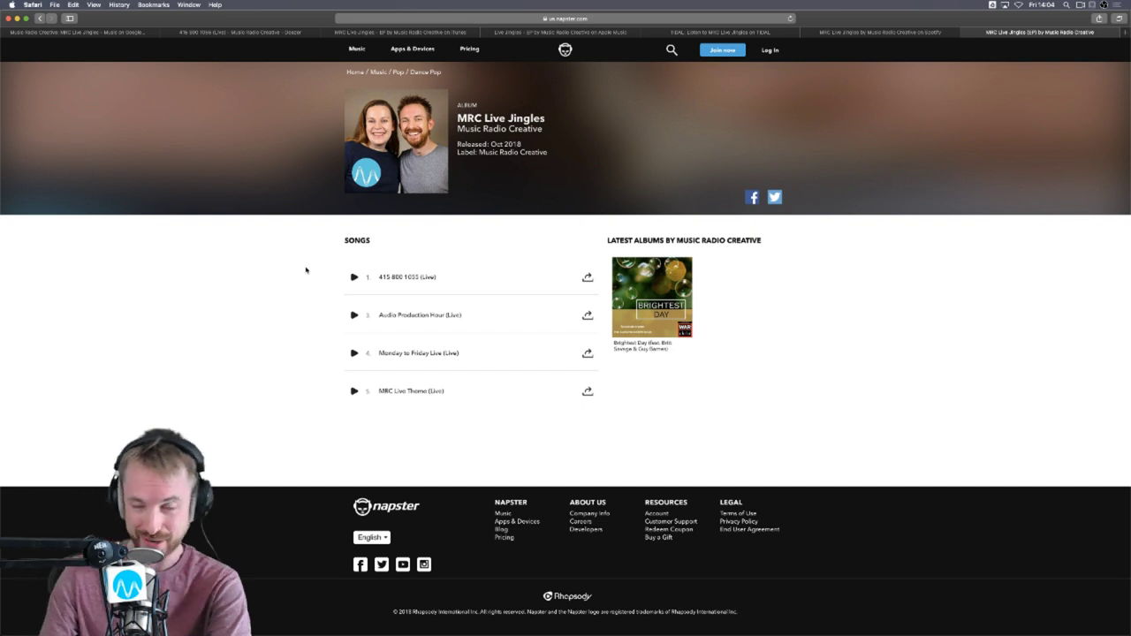
- Return to Google Play, stop the MRC Live Theme preview, and switch to Audition
{"action": "key", "text": "ctrl+Tab"}
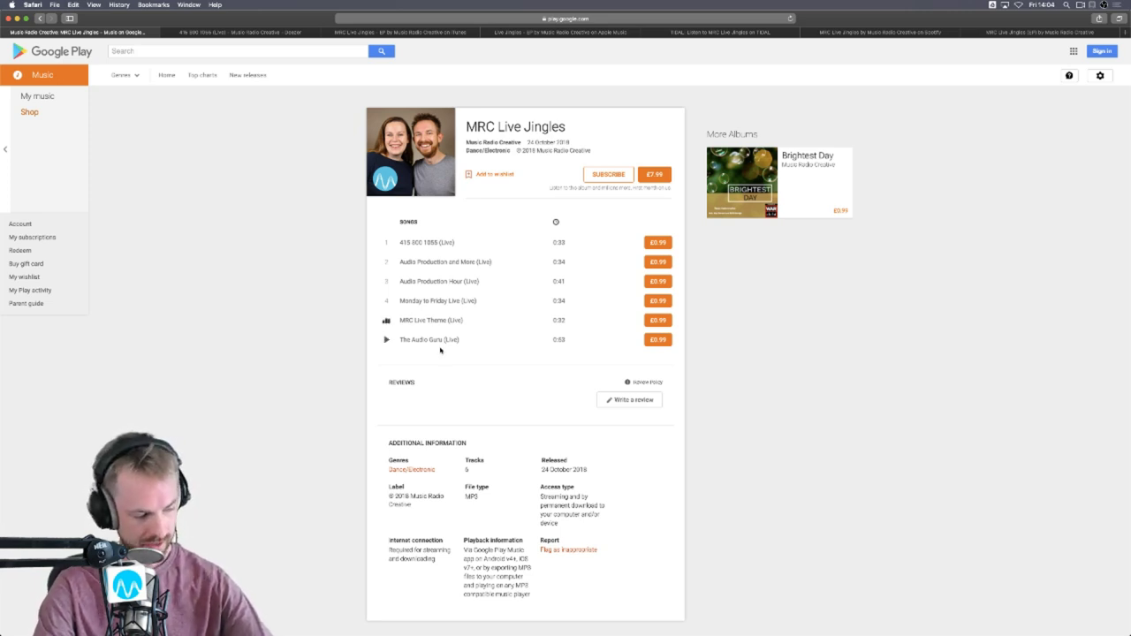
{"action": "left_click", "coordinate": [386, 322]}
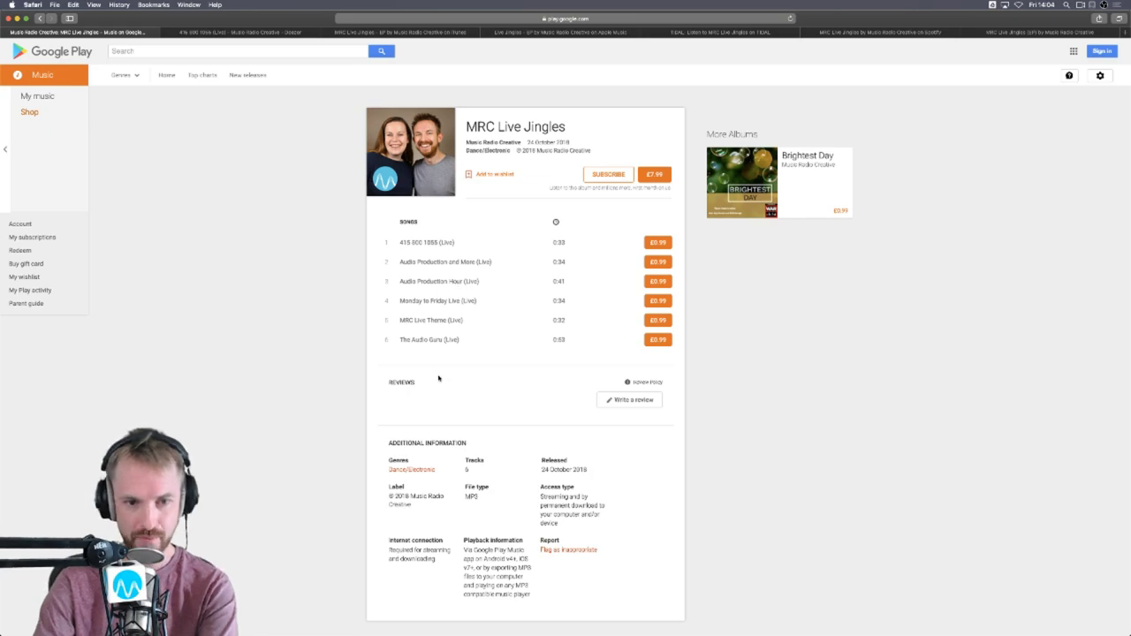
{"action": "key", "text": "super+Tab"}
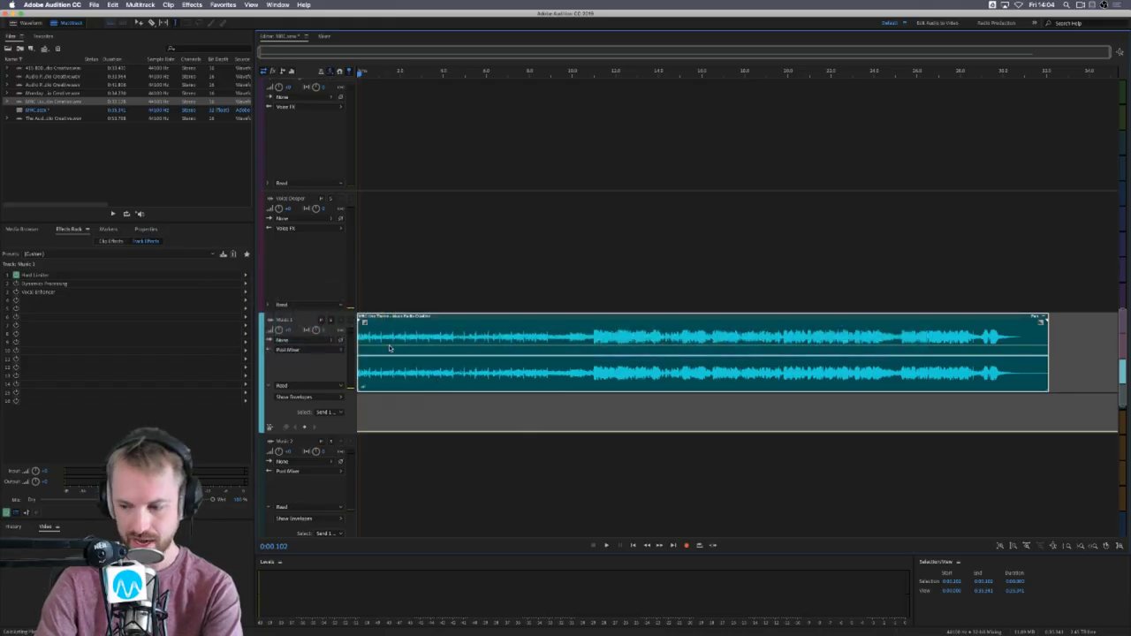
- Play the MRC Live Theme session from the start, then select the Voice Deeper track
{"action": "key", "text": "space"}
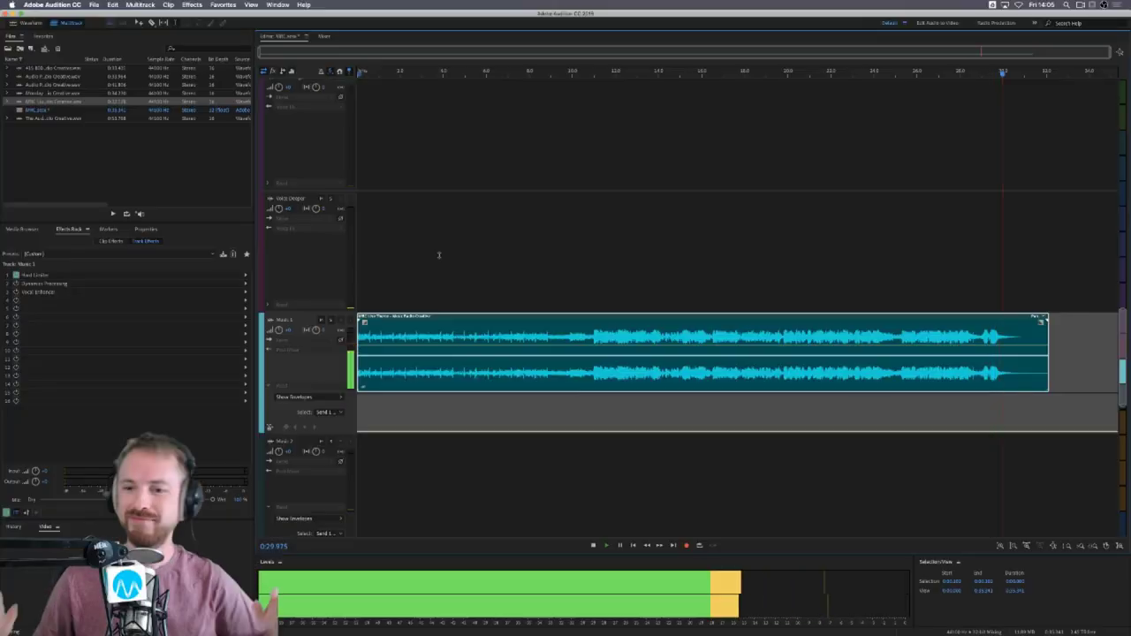
{"action": "left_click", "coordinate": [436, 214]}
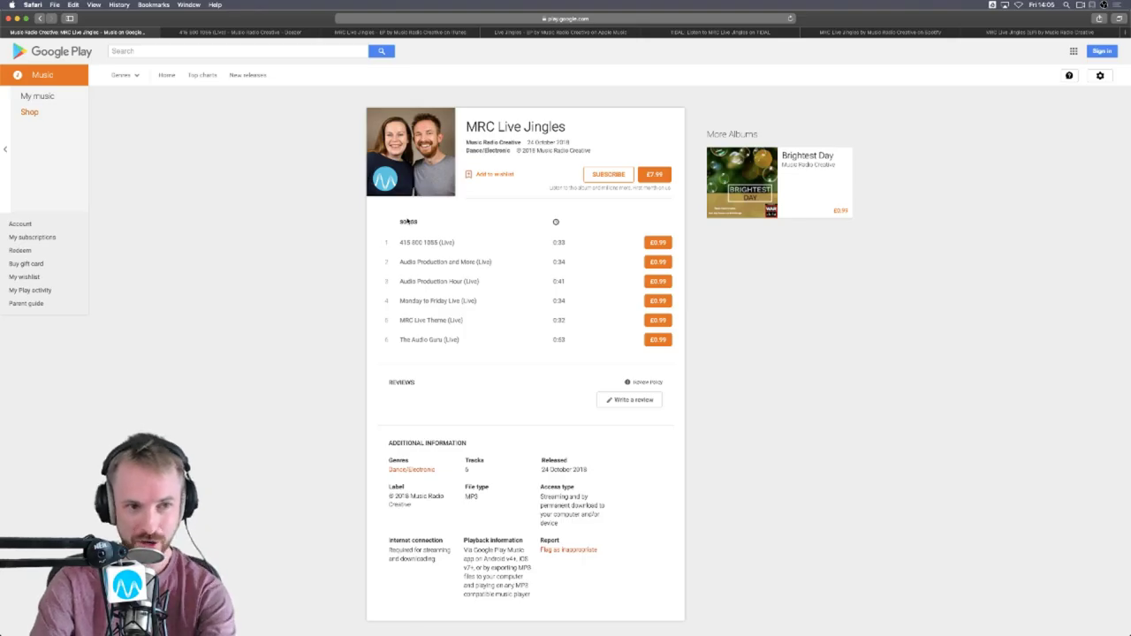
- View the MRC Live Jingles Spotify page in Safari, then go back to Audition
{"action": "left_click", "coordinate": [864, 33]}
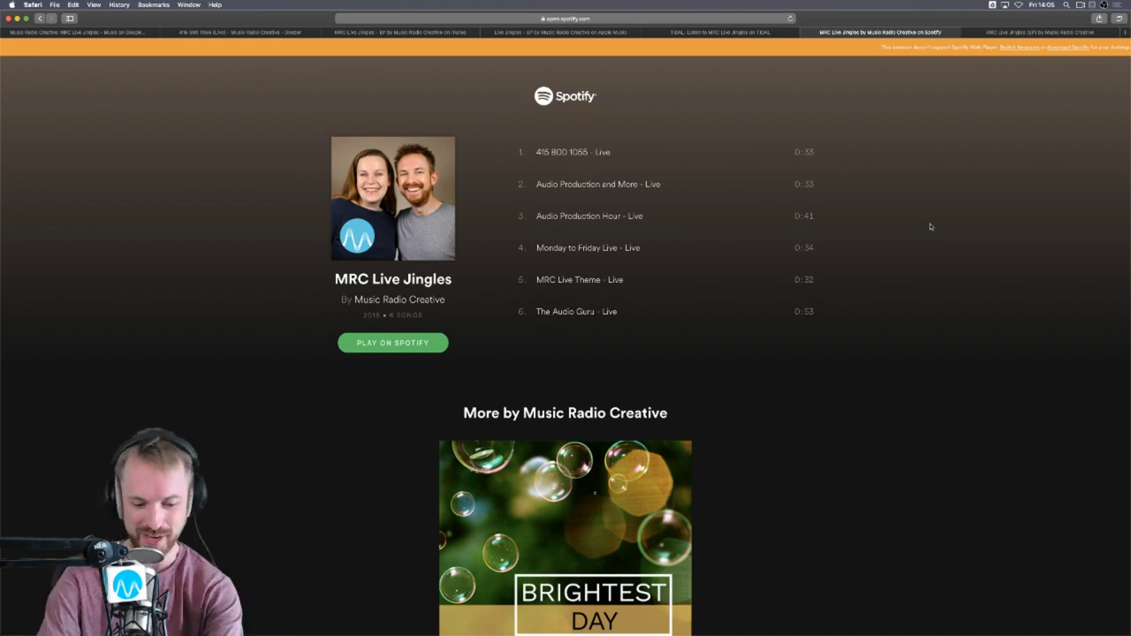
{"action": "key", "text": "super+Tab"}
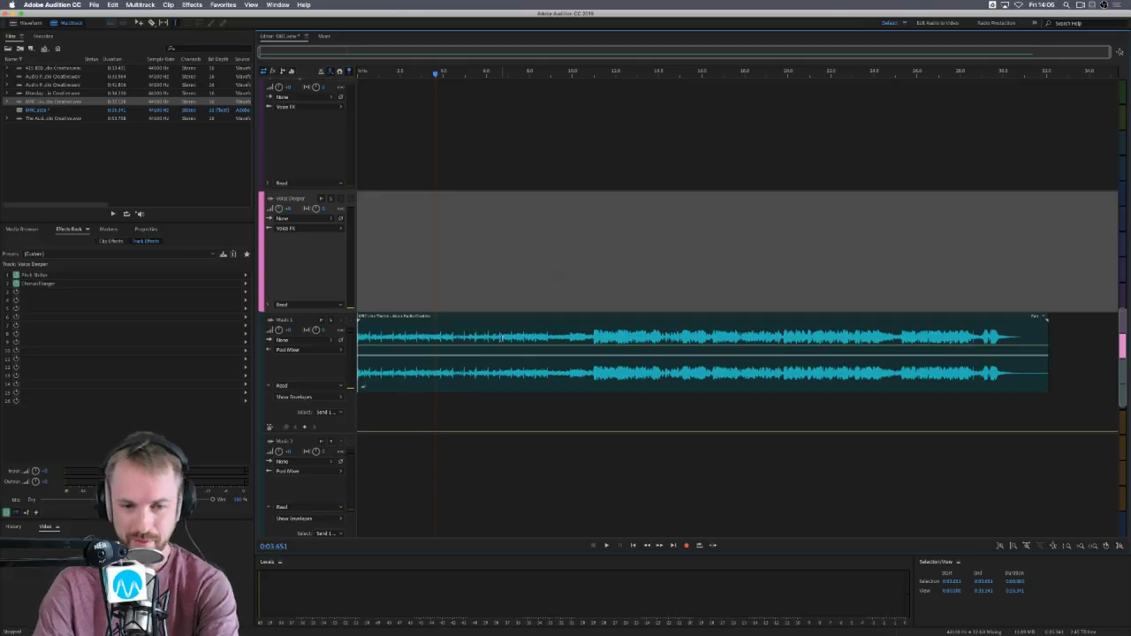
- Split the MRC Live Theme clip on Music 1 at 0:08.800
{"action": "left_click", "coordinate": [545, 336]}
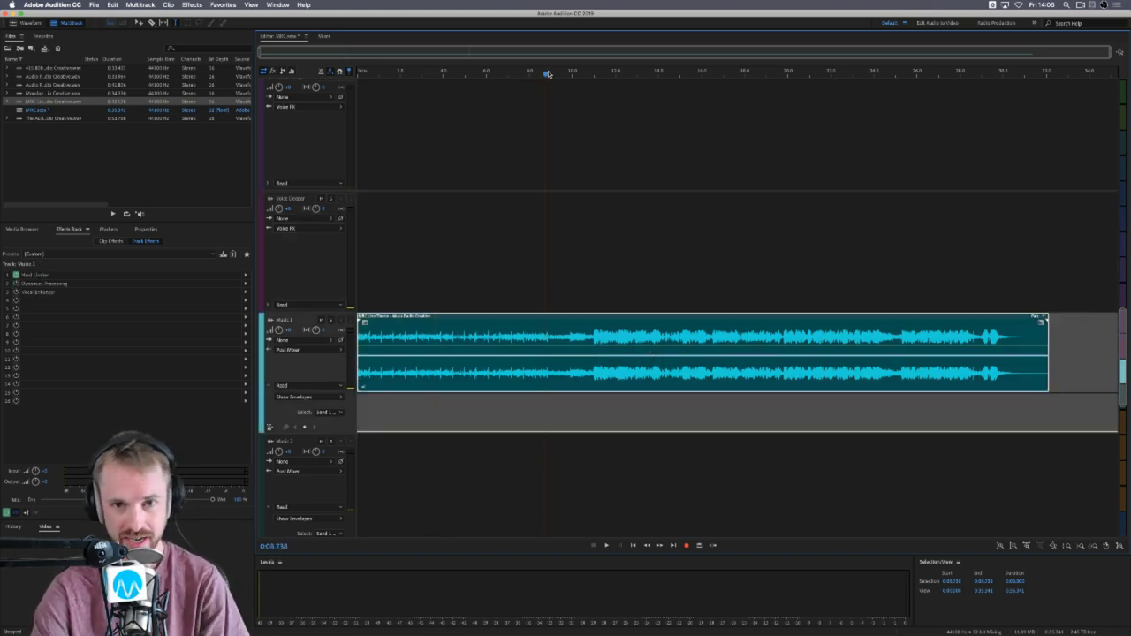
{"action": "scroll", "coordinate": [548, 73], "scroll_direction": "up", "scroll_amount": 6}
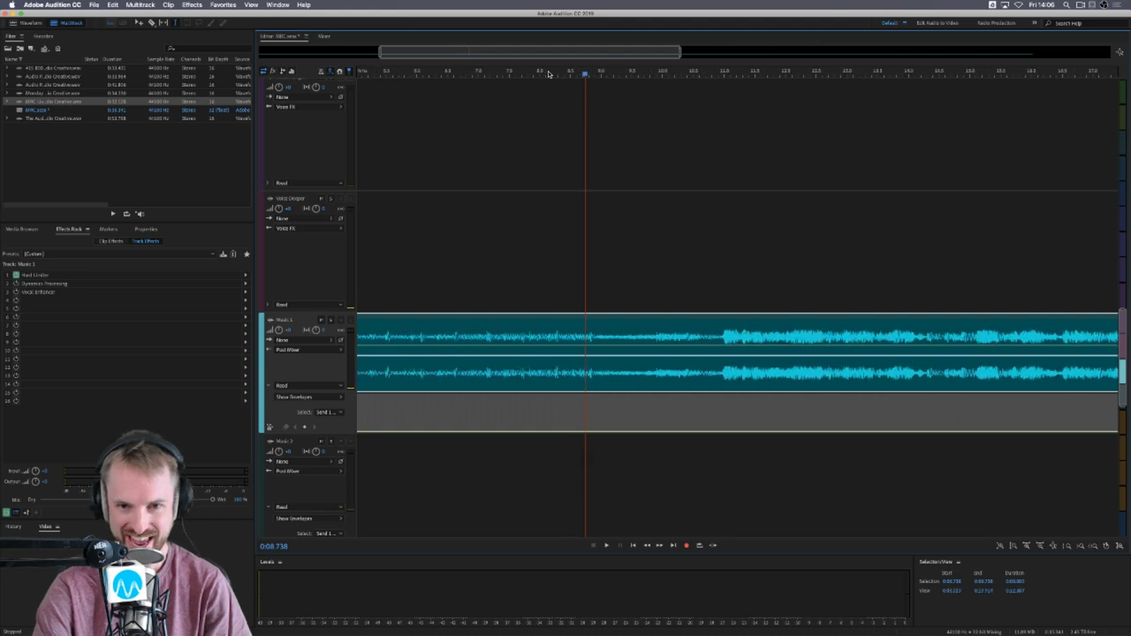
{"action": "scroll", "coordinate": [585, 75], "scroll_direction": "up", "scroll_amount": 3}
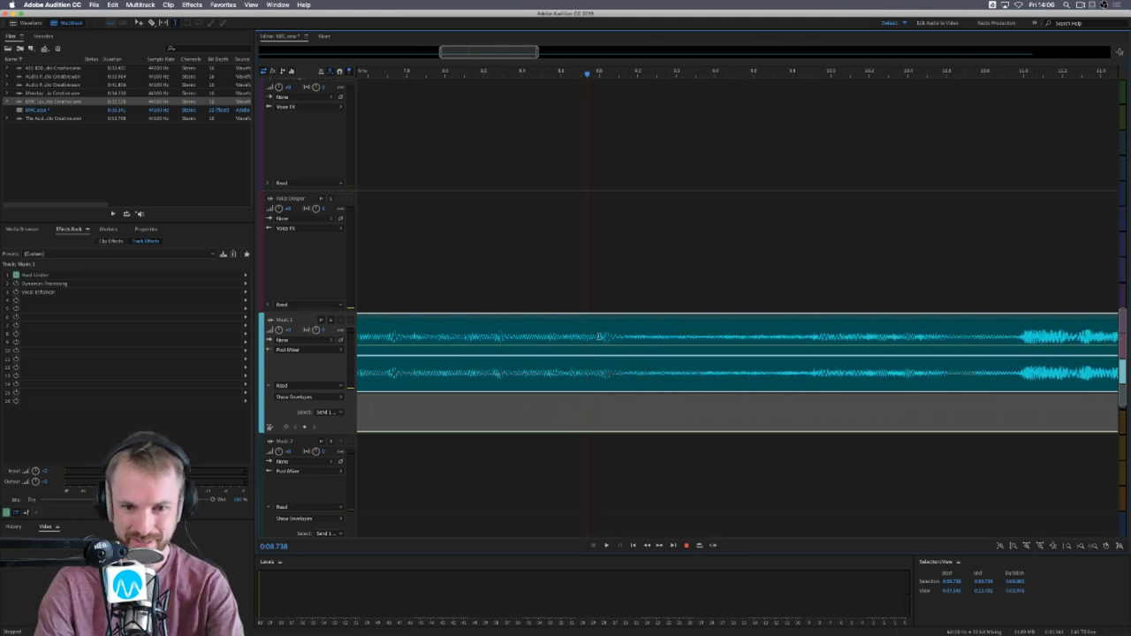
{"action": "left_click", "coordinate": [600, 337]}
{"action": "key", "text": "super+k"}
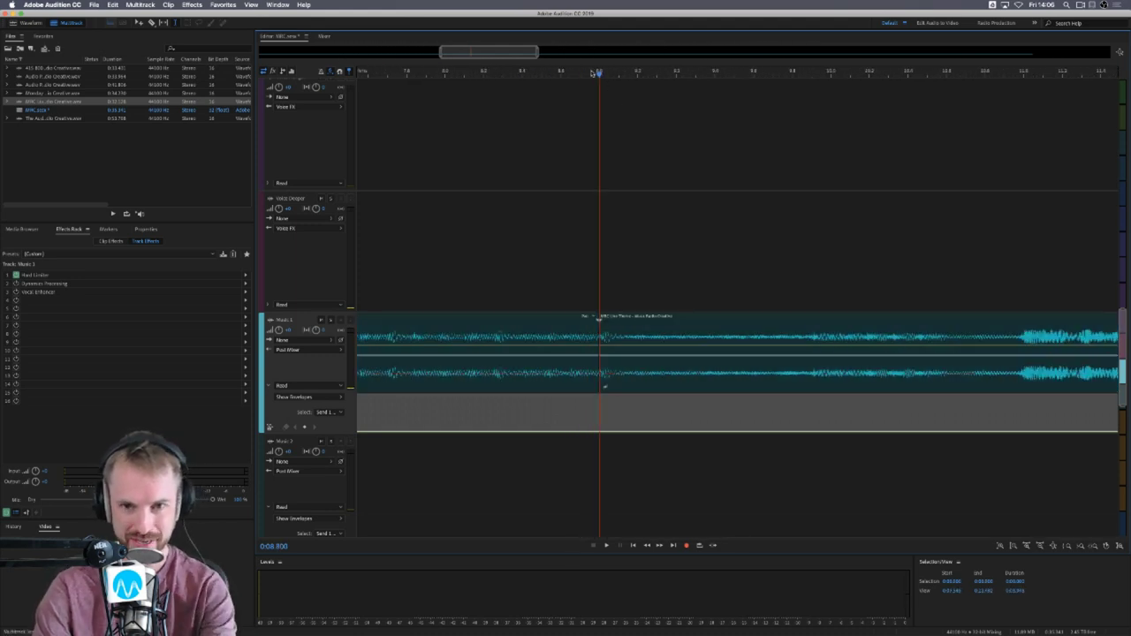
- Move the second part down to Music 3 and place a unique copy of the opening piece after it
{"action": "scroll", "coordinate": [592, 73], "scroll_direction": "down", "scroll_amount": 3}
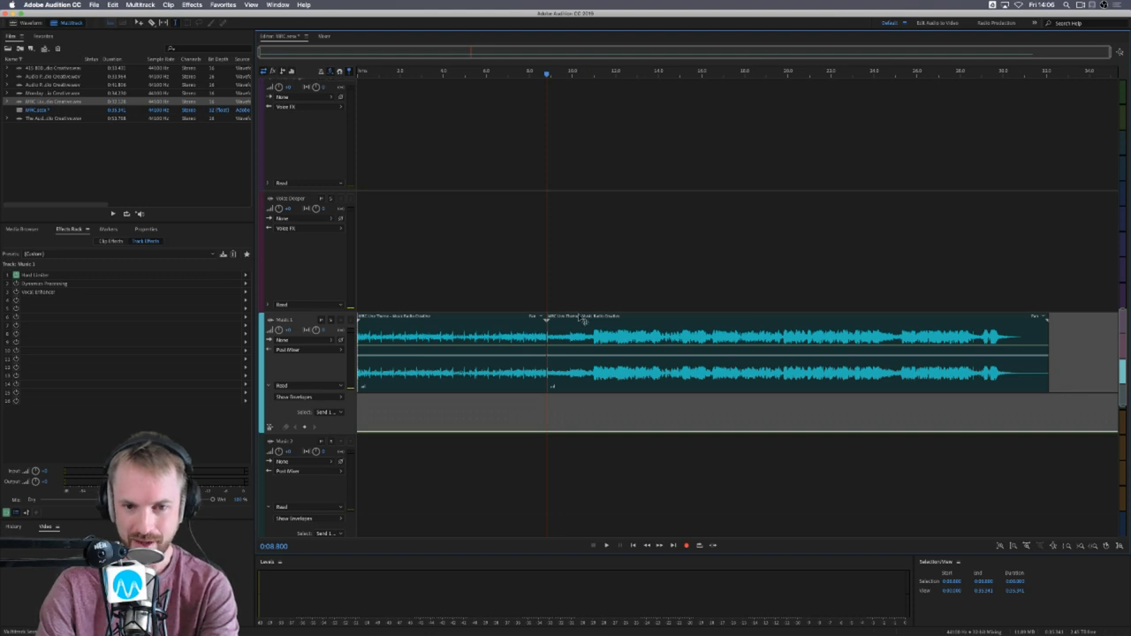
{"action": "left_click_drag", "start_coordinate": [582, 320], "coordinate": [864, 320]}
{"action": "scroll", "coordinate": [578, 74], "scroll_direction": "down", "scroll_amount": 3}
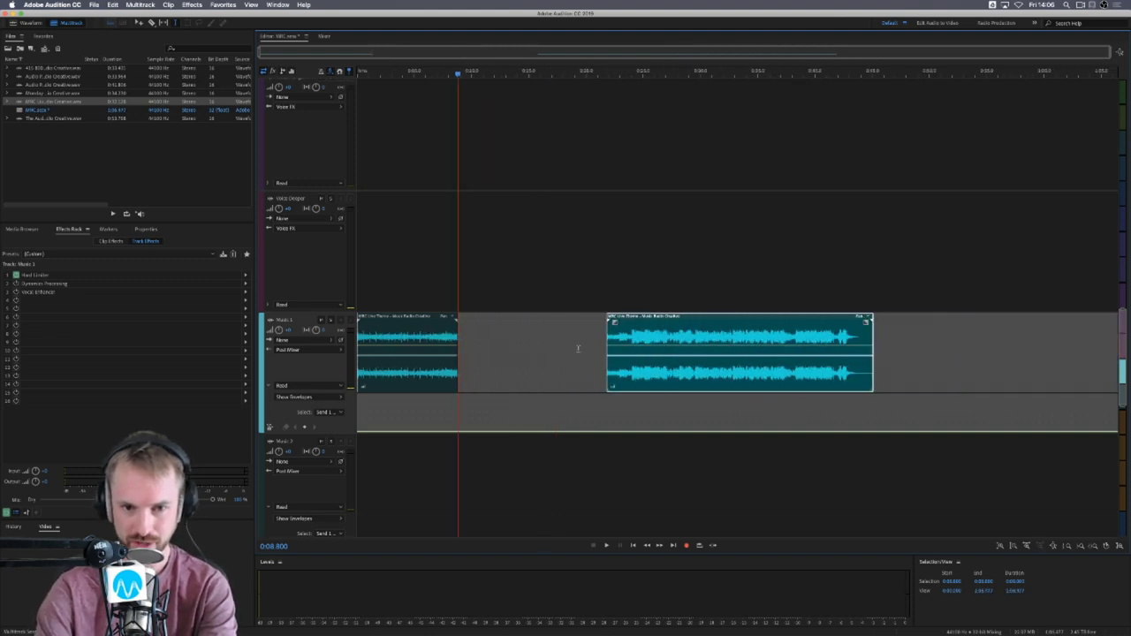
{"action": "left_click_drag", "start_coordinate": [643, 325], "coordinate": [953, 440]}
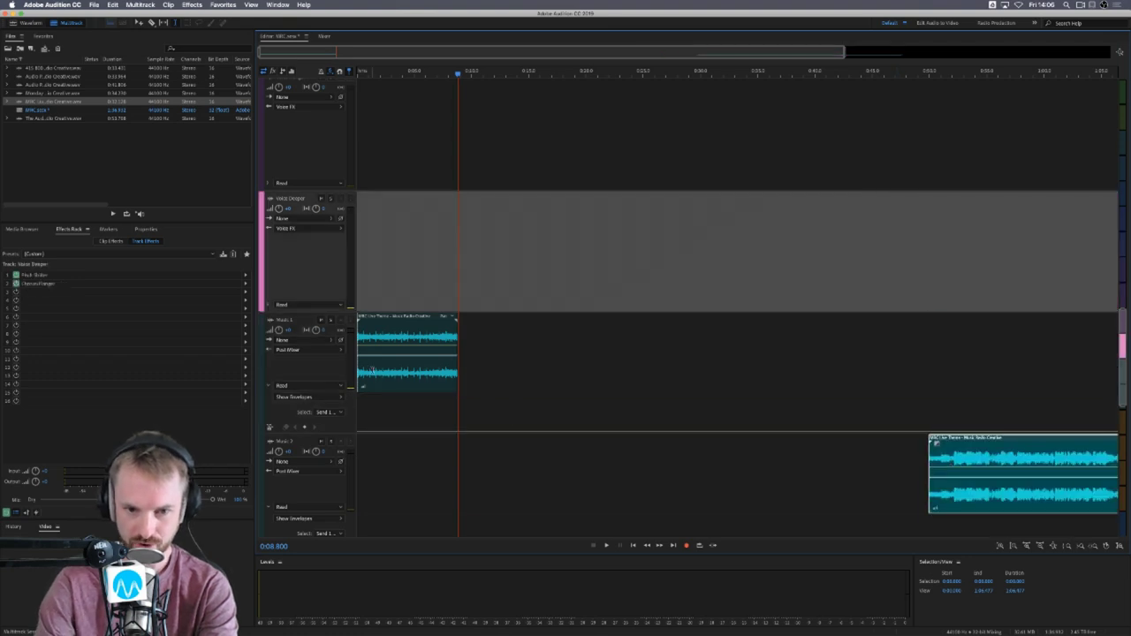
{"action": "left_click_drag", "start_coordinate": [403, 326], "coordinate": [516, 325]}
{"action": "left_click", "coordinate": [536, 338]}
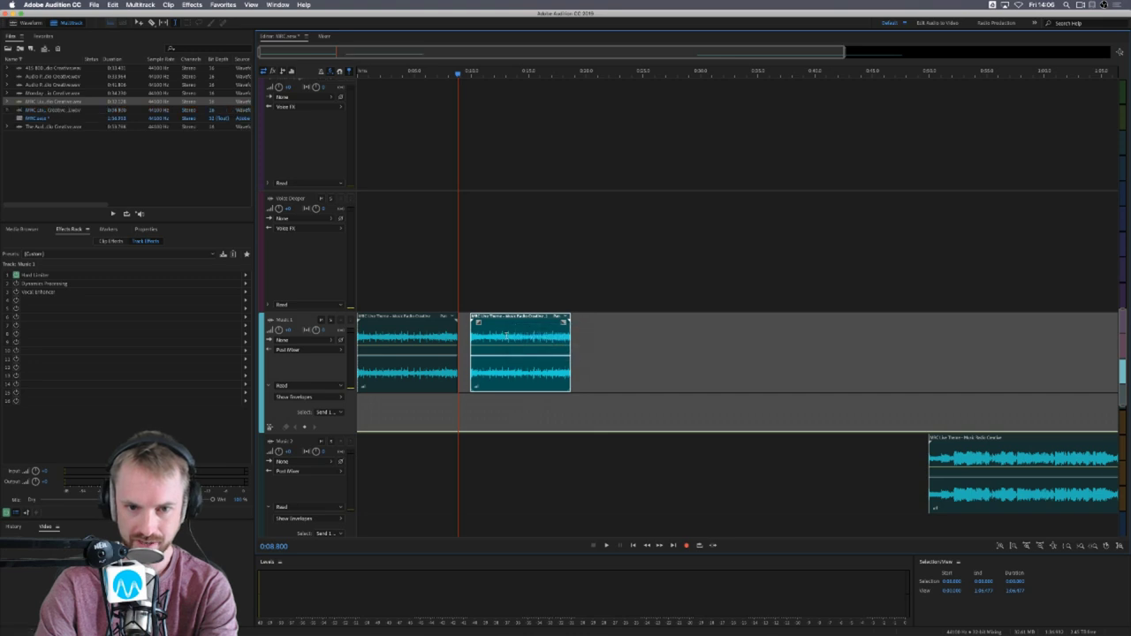
- Enable Remix on the copied opening clip
{"action": "right_click", "coordinate": [537, 327]}
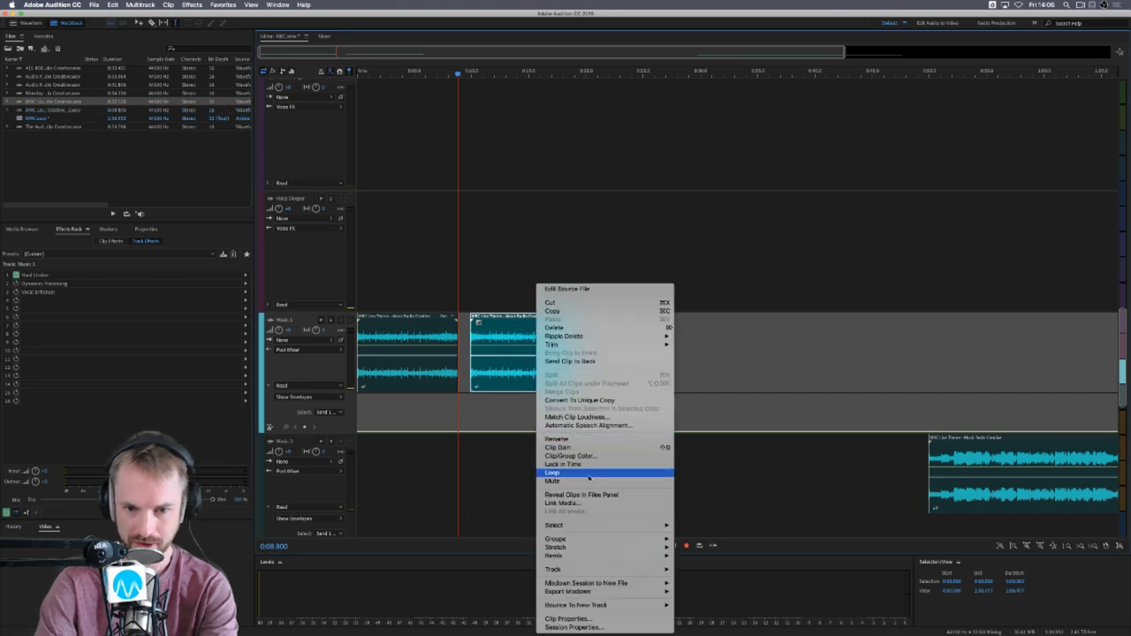
{"action": "mouse_move", "coordinate": [584, 541]}
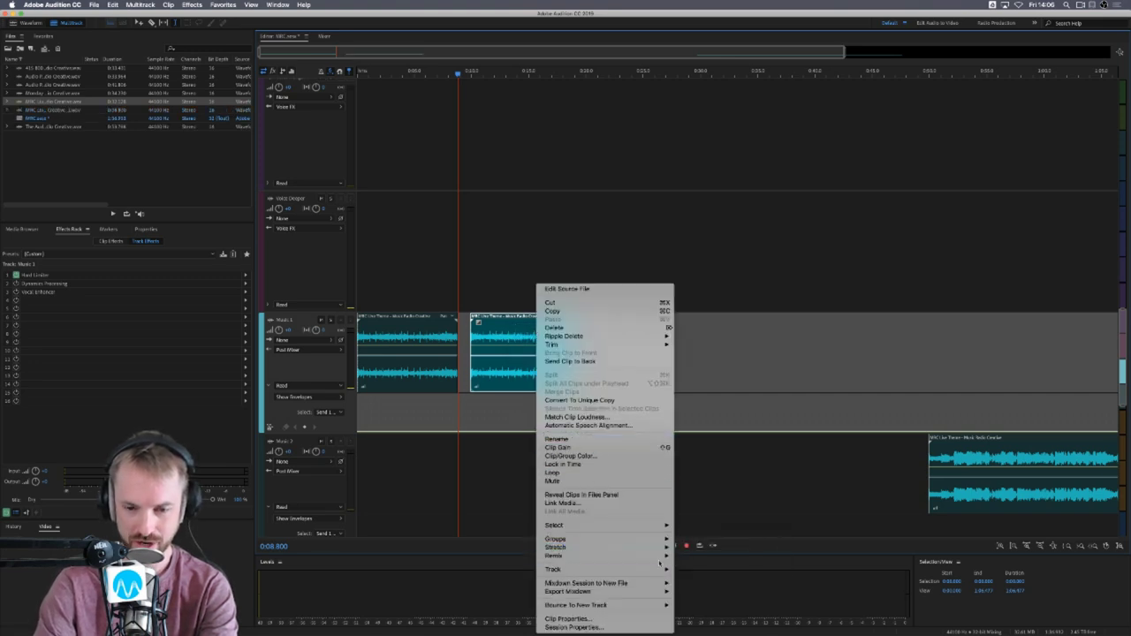
{"action": "mouse_move", "coordinate": [671, 557]}
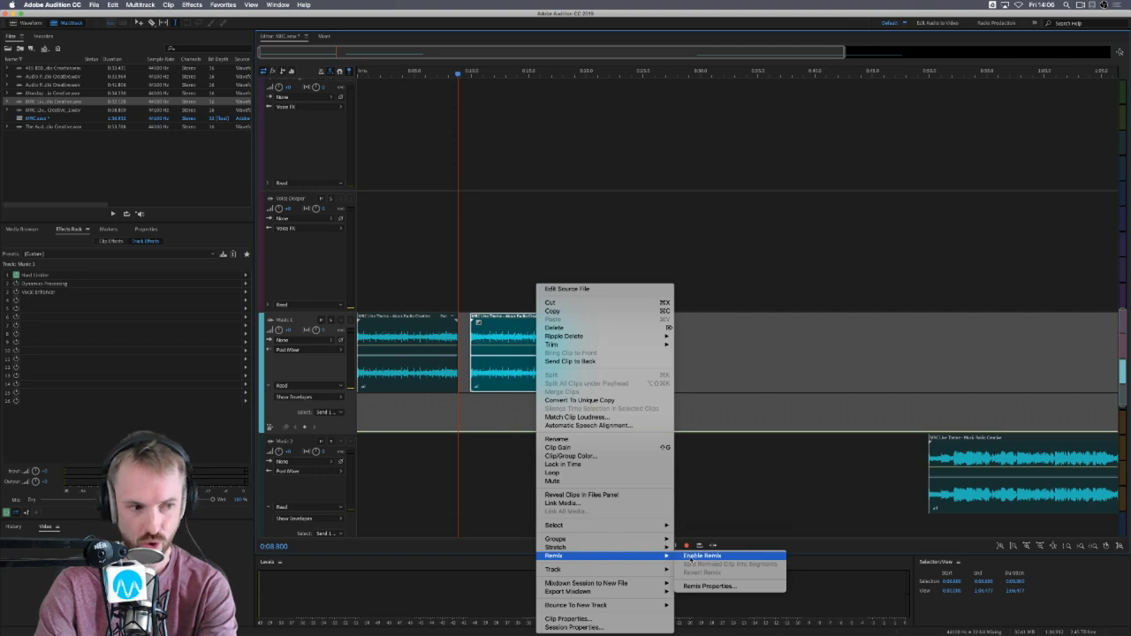
{"action": "left_click", "coordinate": [688, 558]}
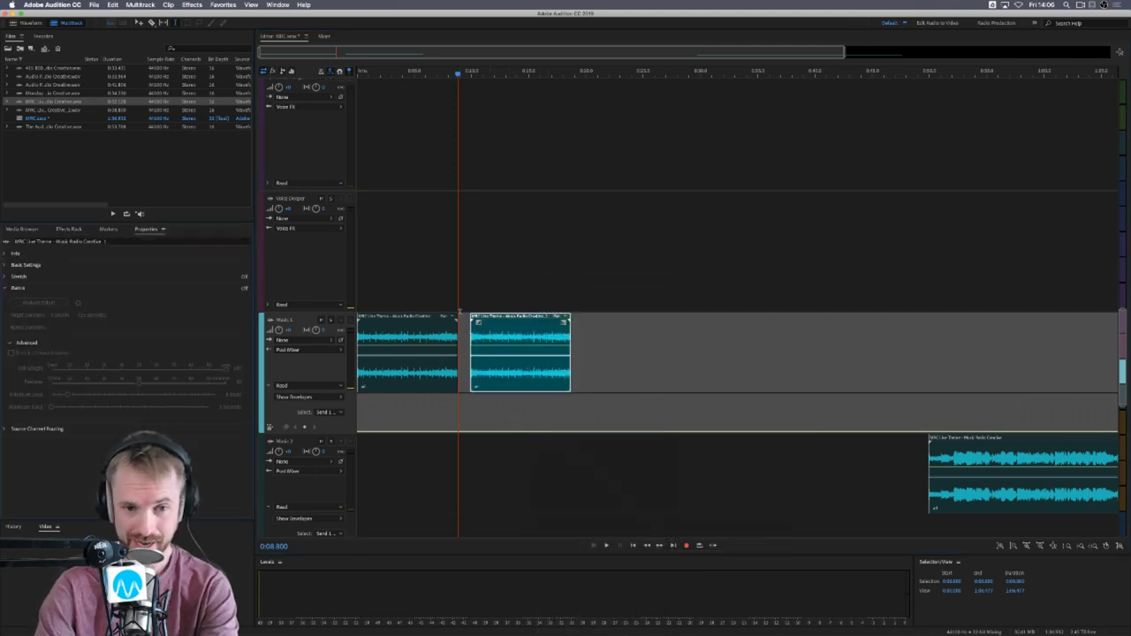
- Delete the original opening piece and move the remixed clip to the start of Music 1
{"action": "left_click", "coordinate": [425, 327]}
{"action": "key", "text": "Delete"}
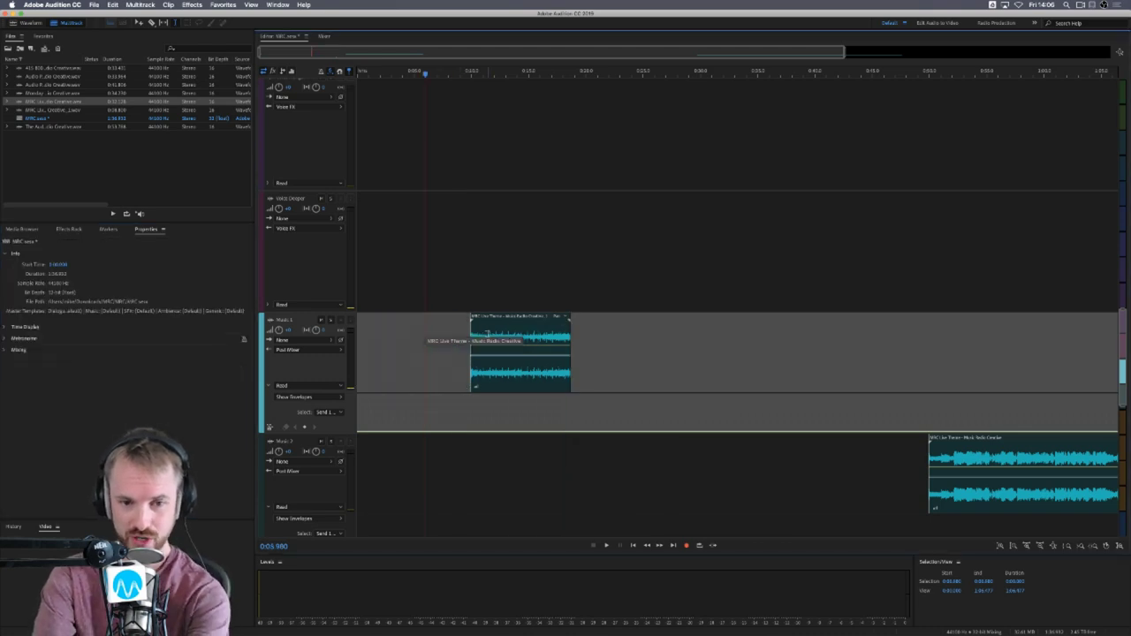
{"action": "left_click_drag", "start_coordinate": [485, 335], "coordinate": [369, 336]}
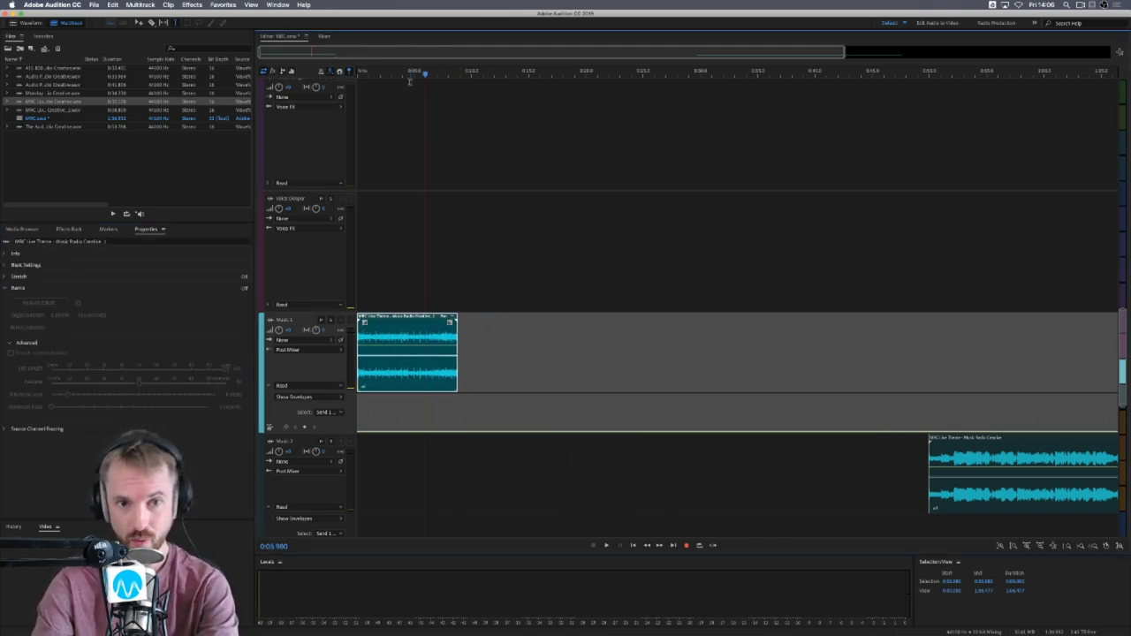
{"action": "scroll", "coordinate": [409, 78], "scroll_direction": "down", "scroll_amount": 3}
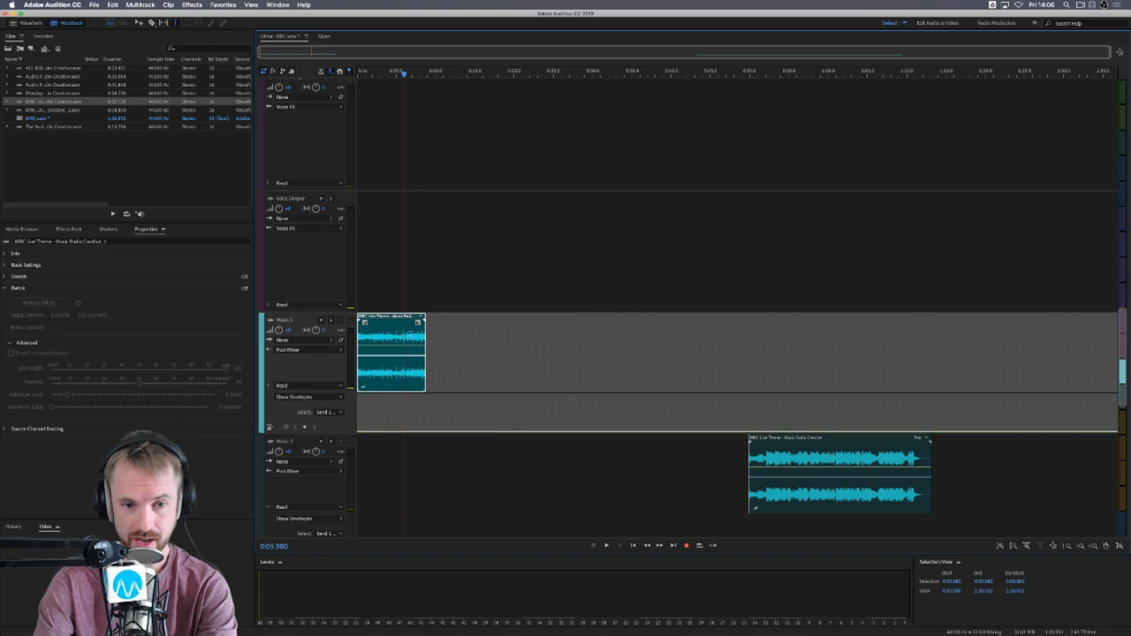
{"action": "left_click", "coordinate": [377, 332]}
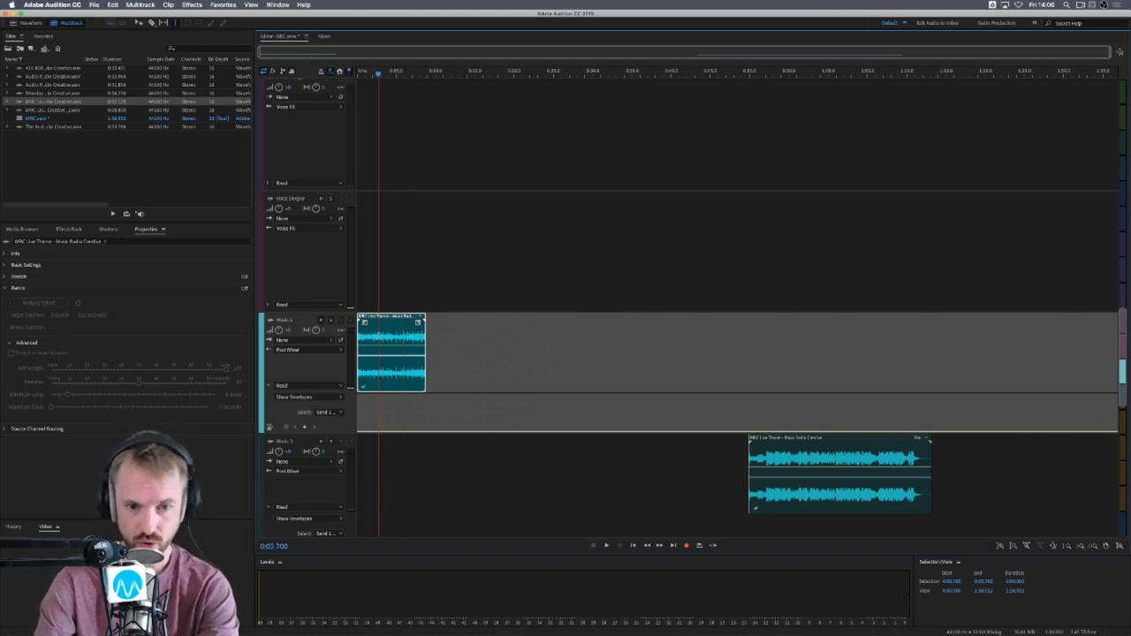
{"action": "right_click", "coordinate": [377, 332]}
{"action": "mouse_move", "coordinate": [463, 557]}
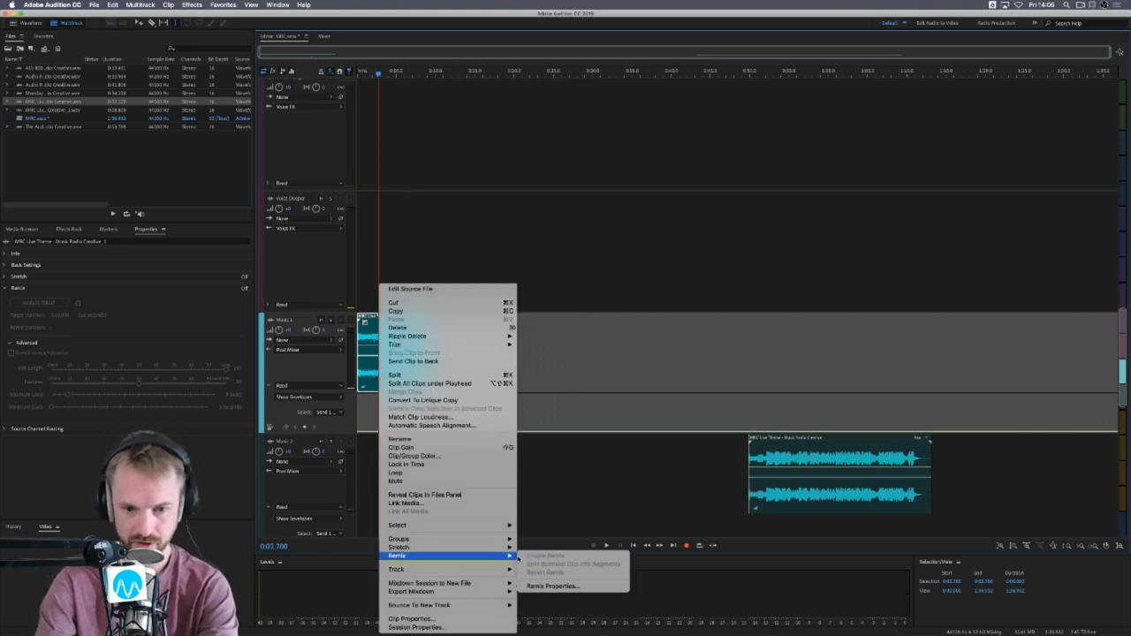
{"action": "left_click", "coordinate": [571, 406]}
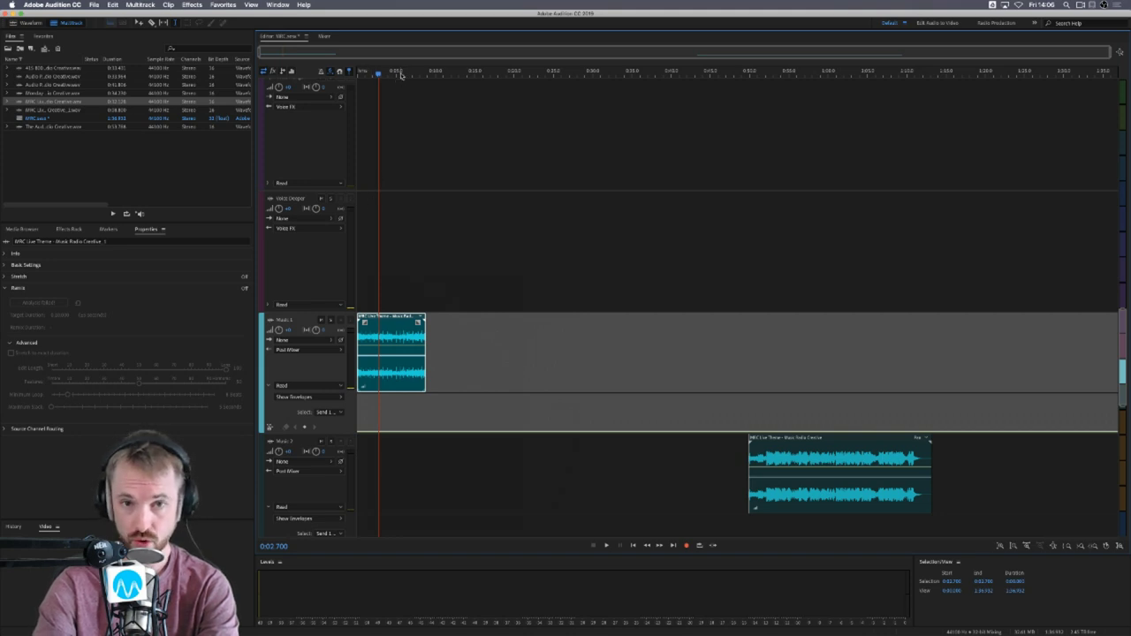
{"action": "scroll", "coordinate": [400, 76], "scroll_direction": "up", "scroll_amount": 5}
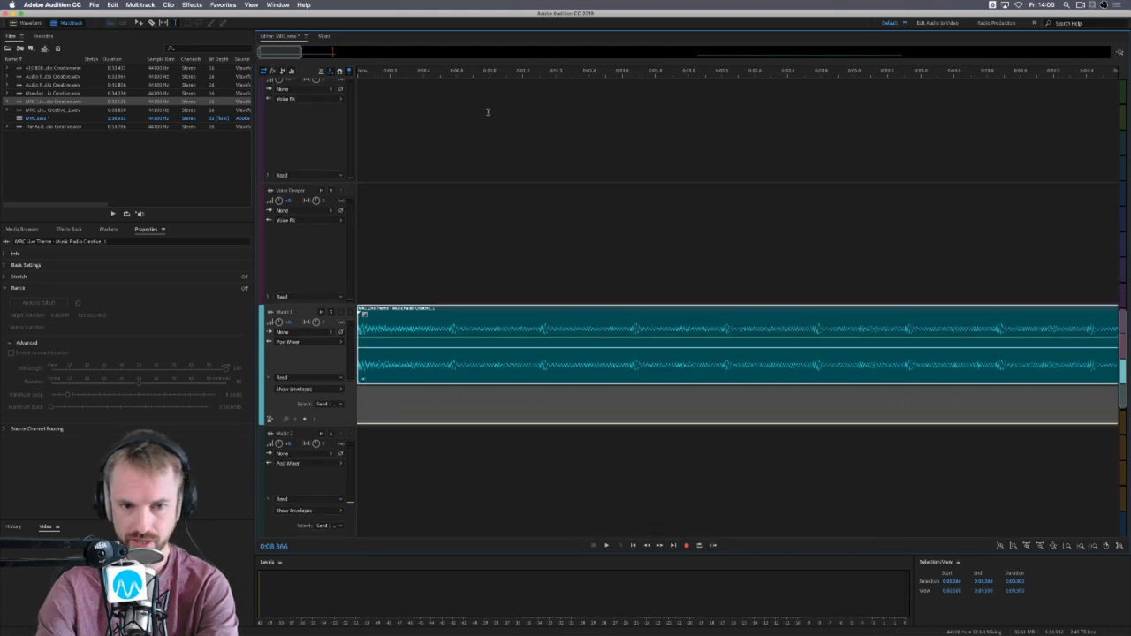
- Inspect the theme clip in Waveform view, then try stretching it in Multitrack and undo
{"action": "double_click", "coordinate": [546, 345]}
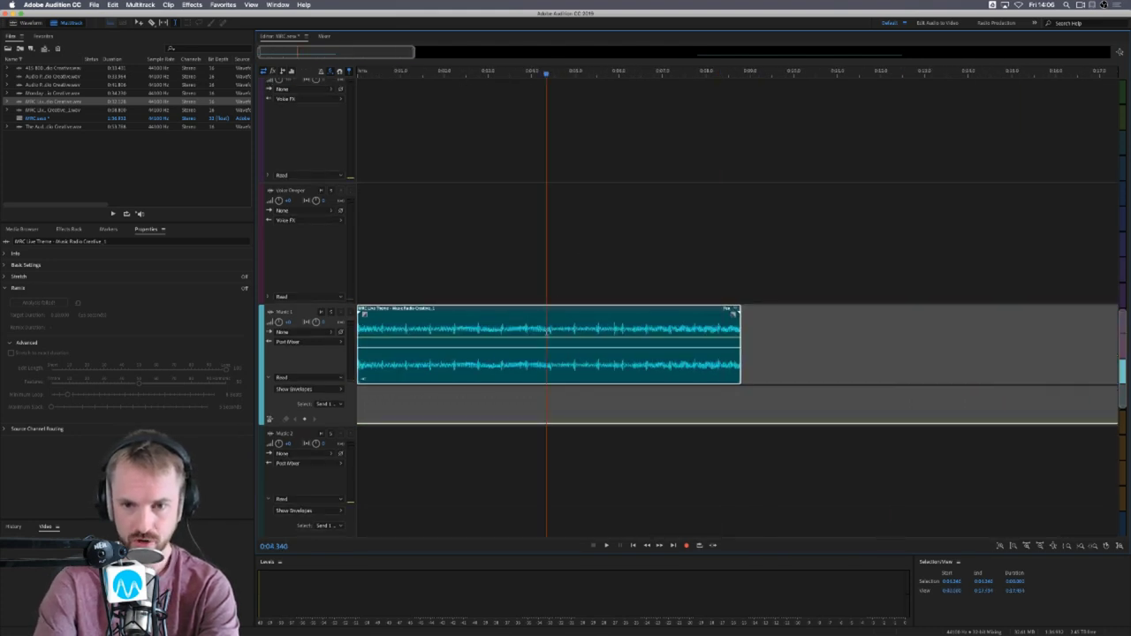
{"action": "double_click", "coordinate": [465, 103]}
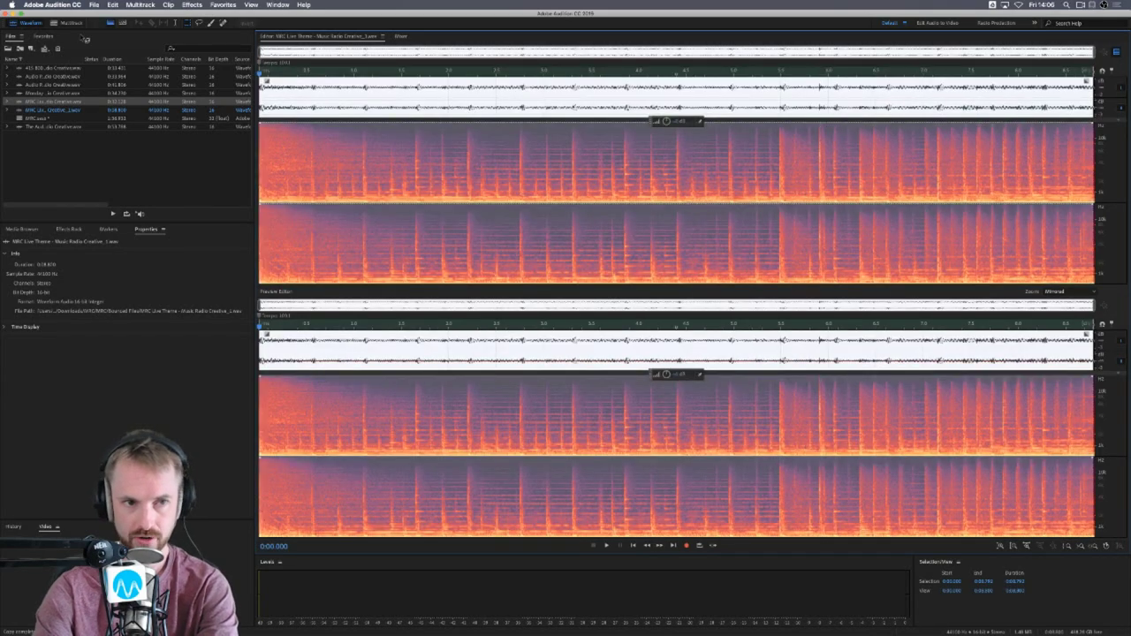
{"action": "left_click", "coordinate": [70, 22]}
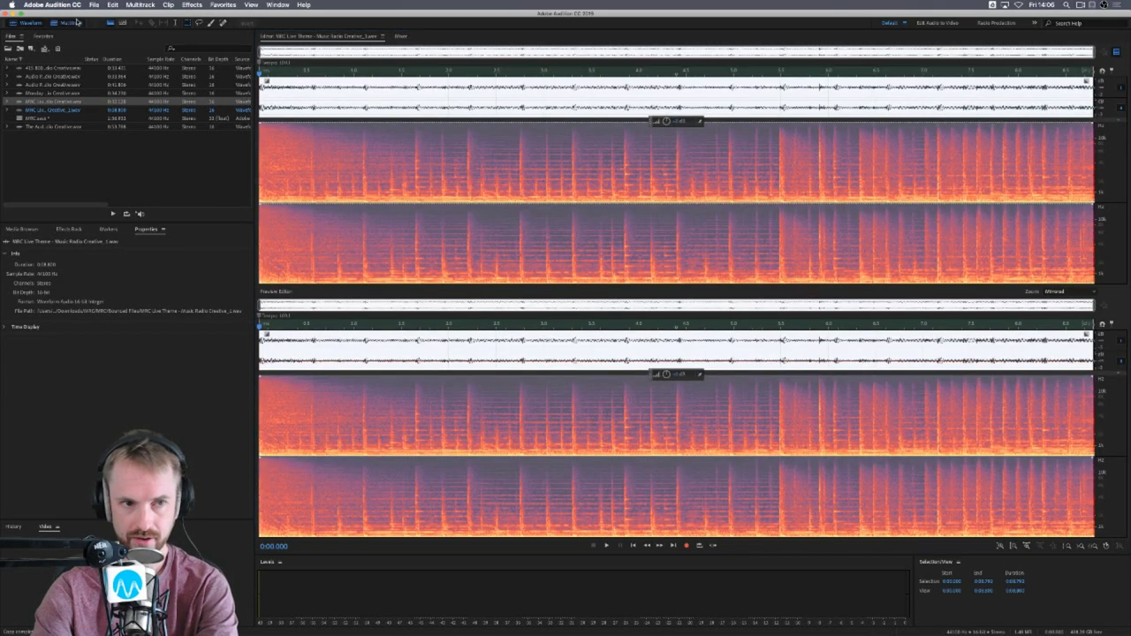
{"action": "left_click_drag", "start_coordinate": [741, 315], "coordinate": [987, 316]}
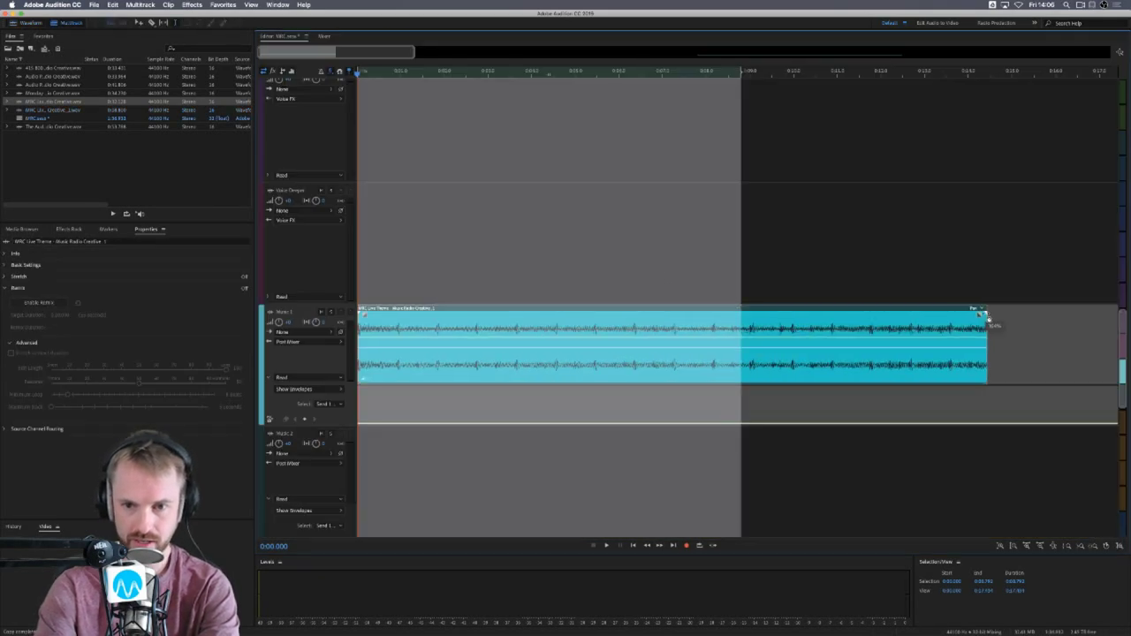
{"action": "key", "text": "super+z"}
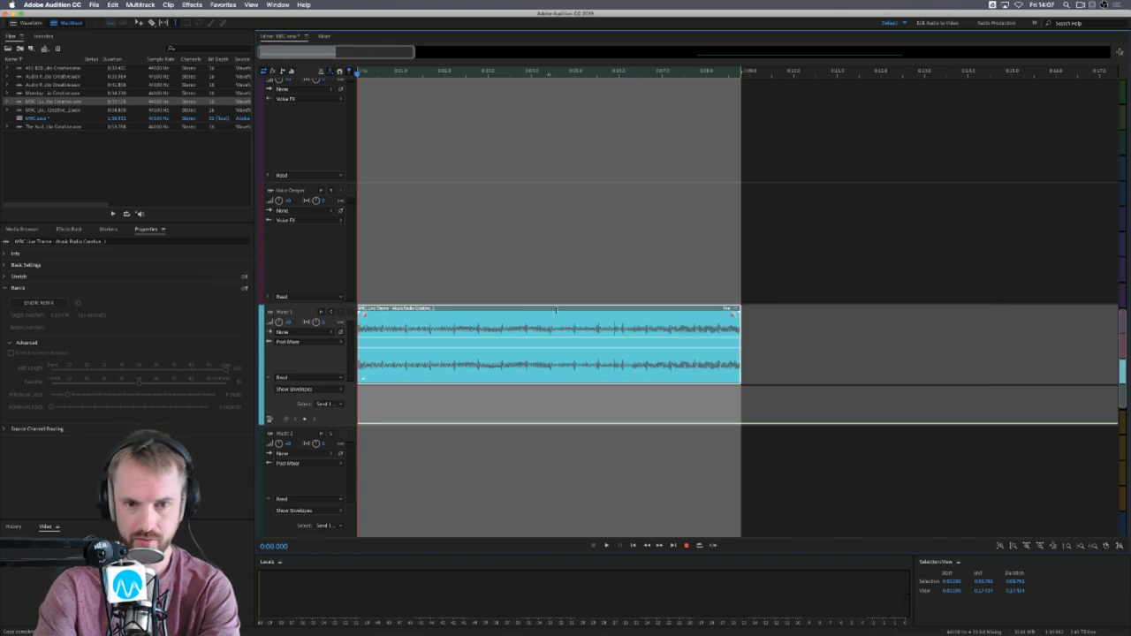
- Enable Remix on the theme clip and set the playhead near 0:05.969
{"action": "right_click", "coordinate": [489, 354]}
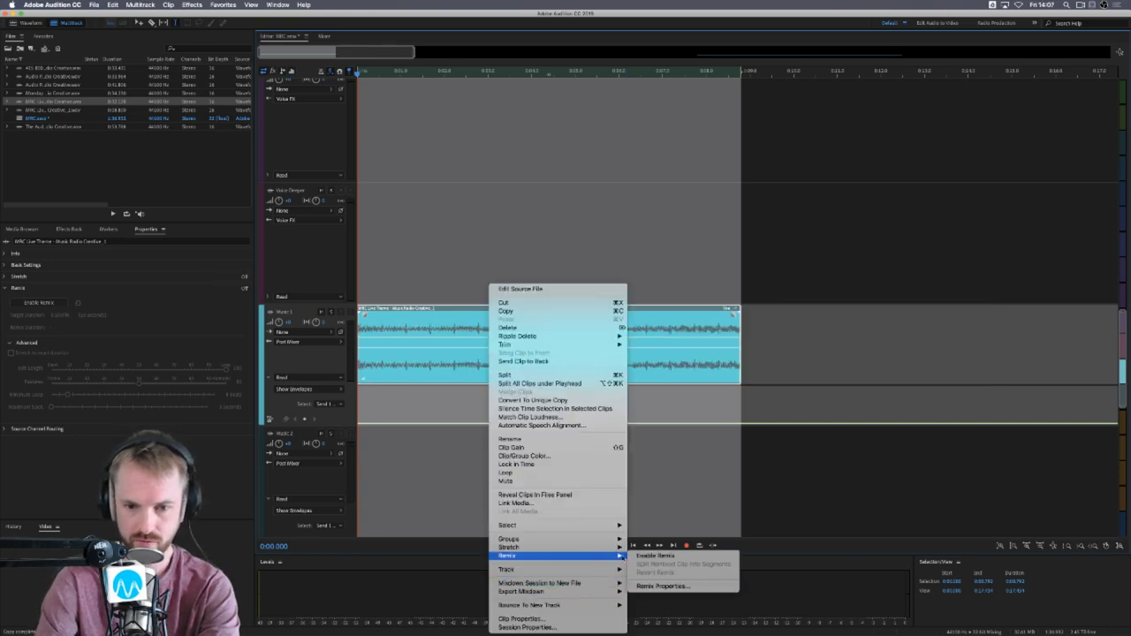
{"action": "left_click", "coordinate": [655, 555]}
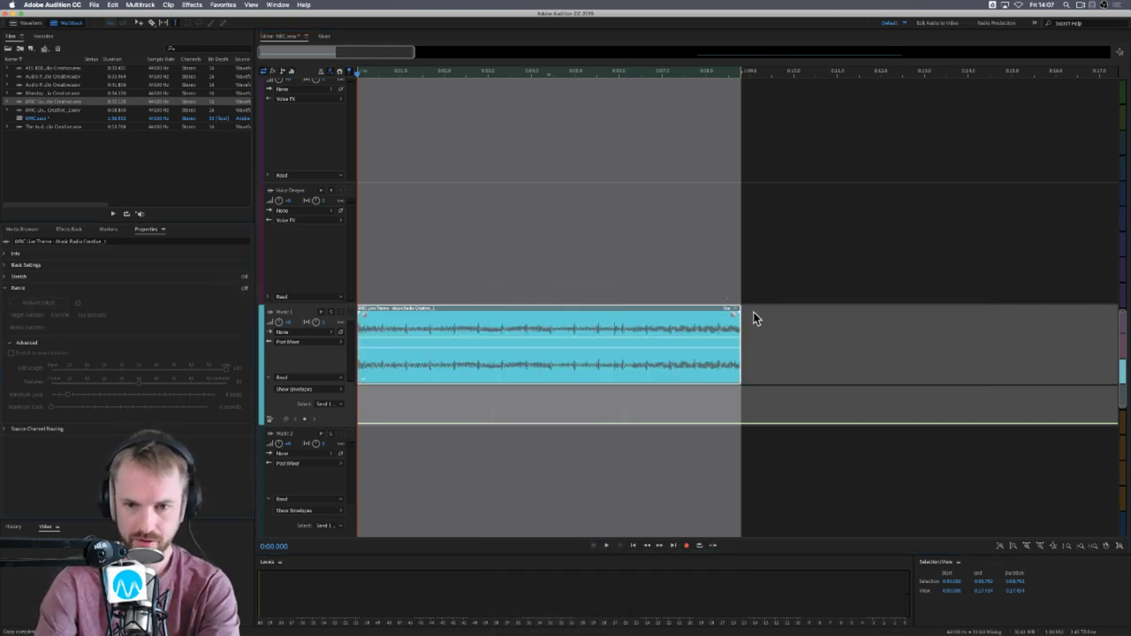
{"action": "left_click", "coordinate": [706, 315]}
{"action": "left_click", "coordinate": [617, 327]}
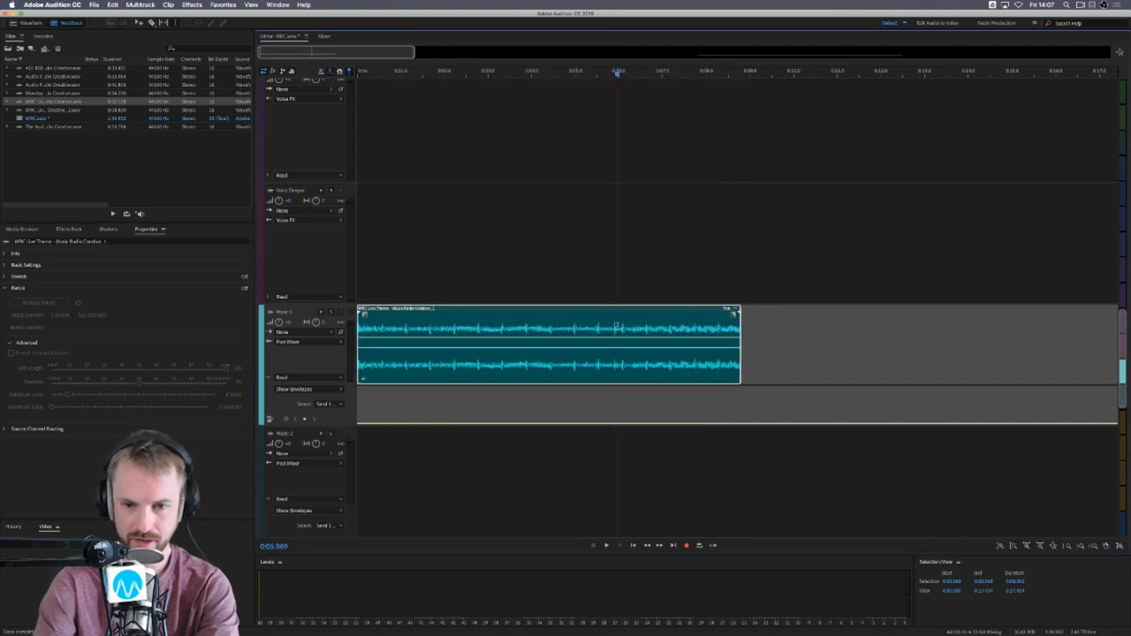
- Delete the clips from Music 2 and Music 1
{"action": "scroll", "coordinate": [610, 74], "scroll_direction": "down", "scroll_amount": 5}
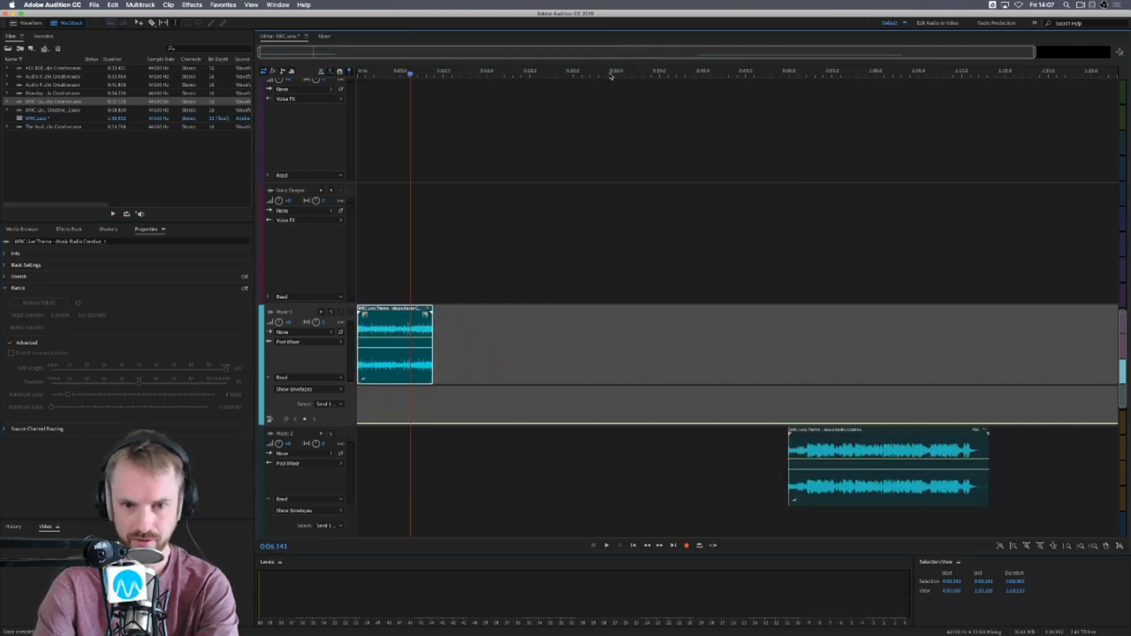
{"action": "left_click", "coordinate": [795, 443]}
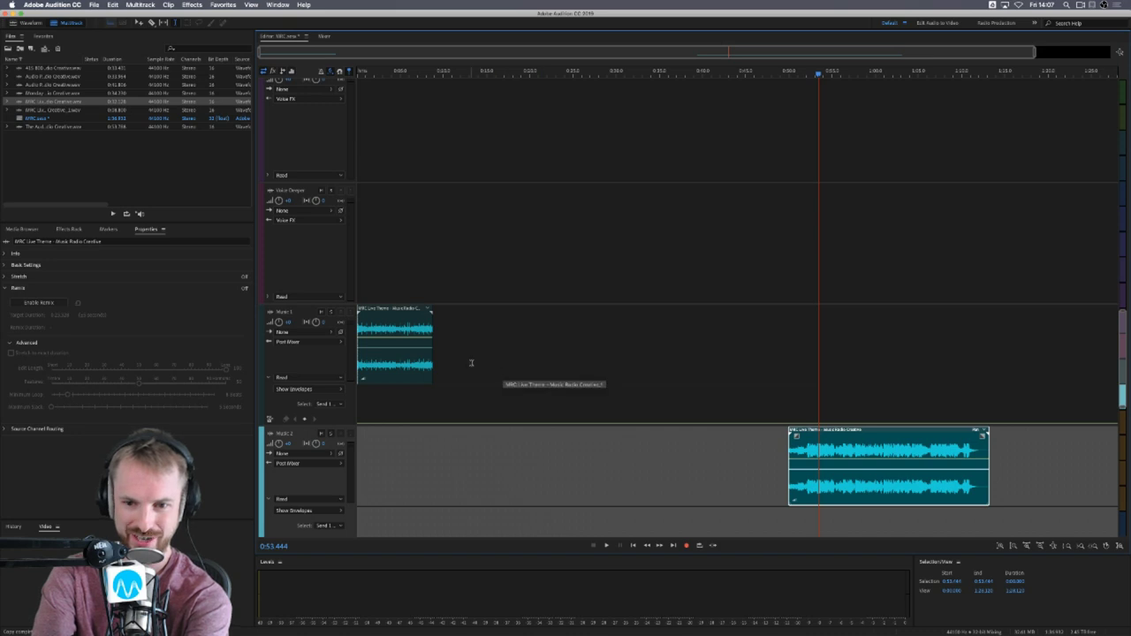
{"action": "key", "text": "Delete"}
{"action": "left_click", "coordinate": [421, 356]}
{"action": "key", "text": "Delete"}
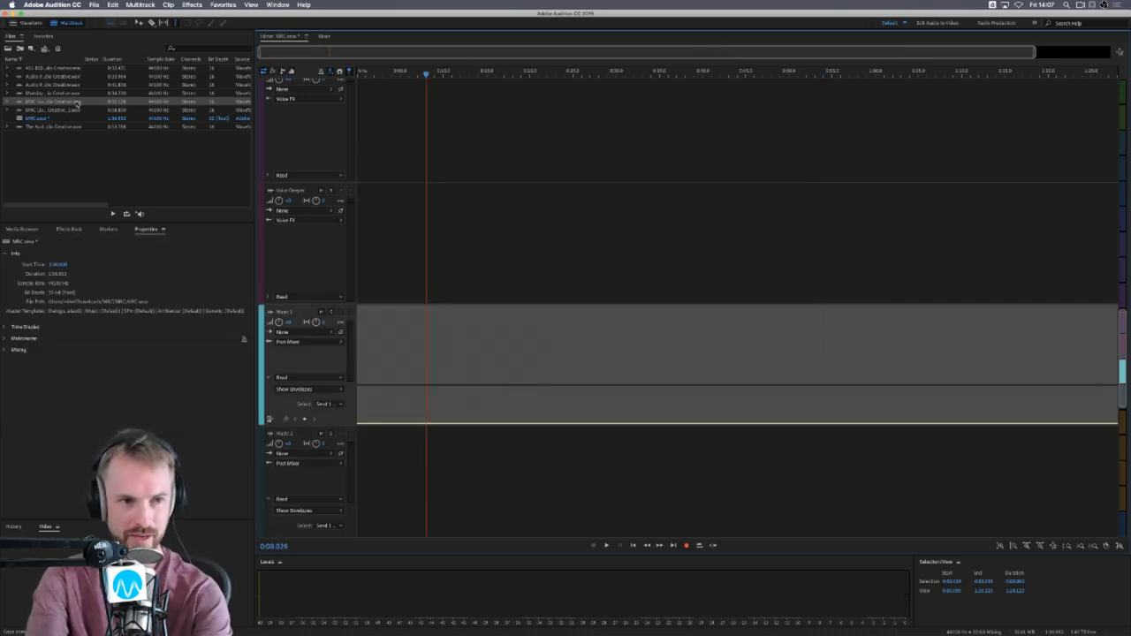
- Add the Audio Production Hour jingle to Music 1, preview it, then remove it
{"action": "left_click", "coordinate": [57, 84]}
{"action": "left_click_drag", "start_coordinate": [42, 84], "coordinate": [341, 346]}
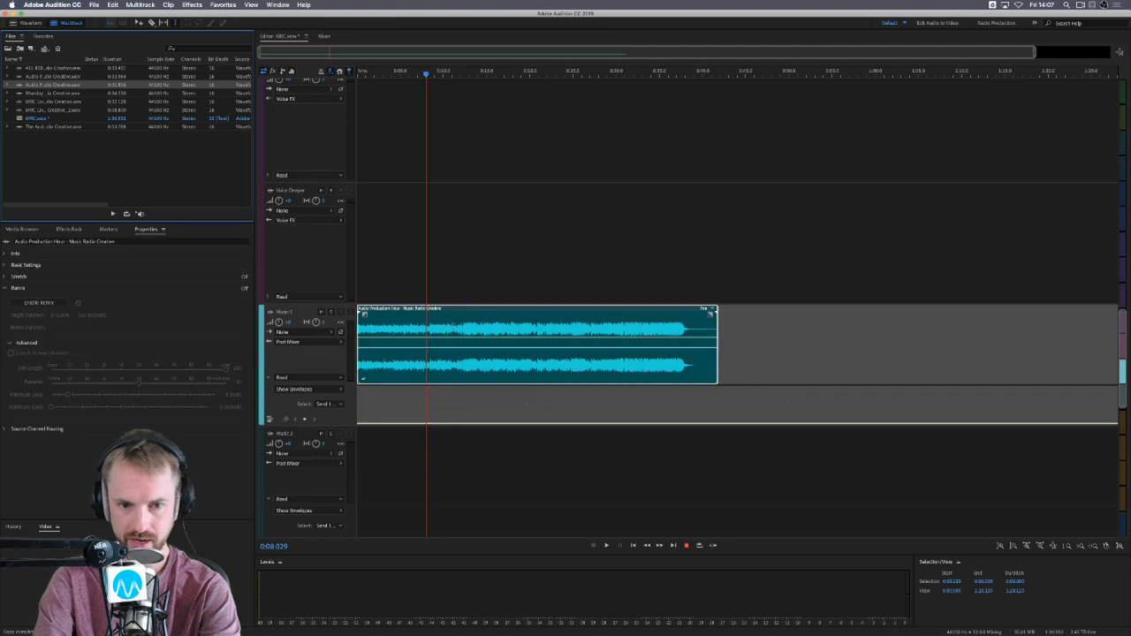
{"action": "left_click", "coordinate": [453, 326]}
{"action": "key", "text": "space"}
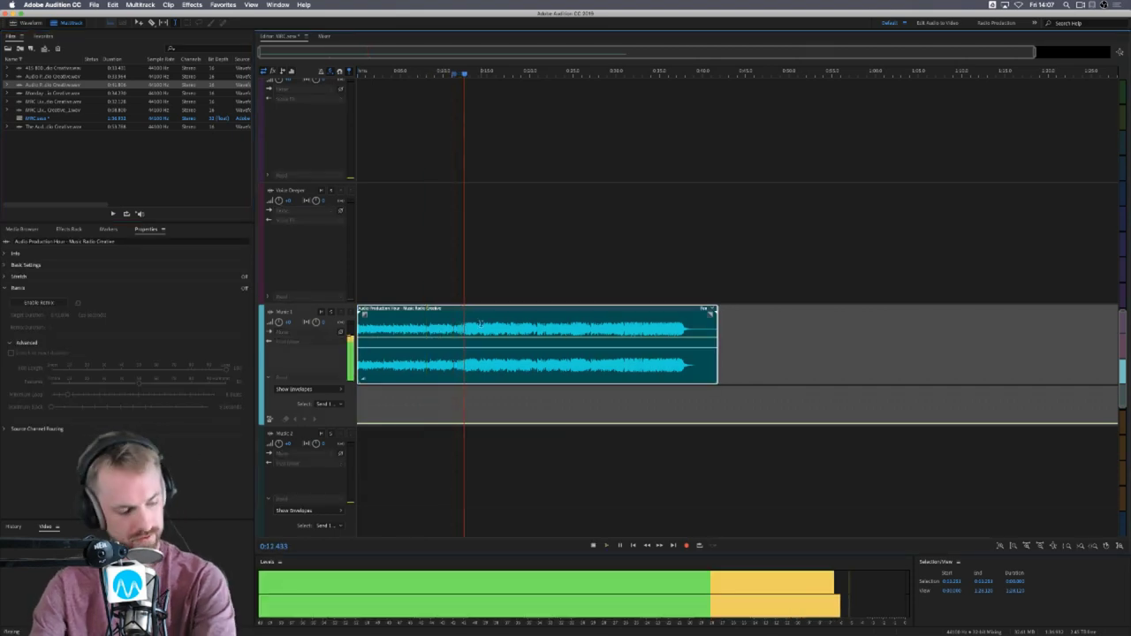
{"action": "key", "text": "space"}
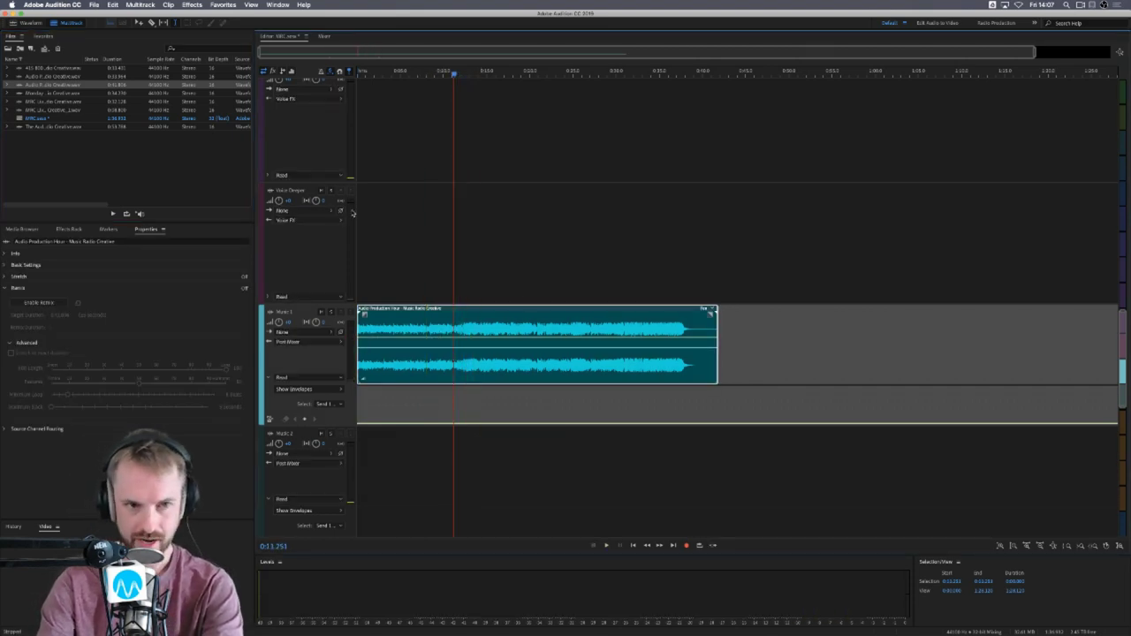
{"action": "left_click", "coordinate": [394, 312]}
{"action": "key", "text": "Delete"}
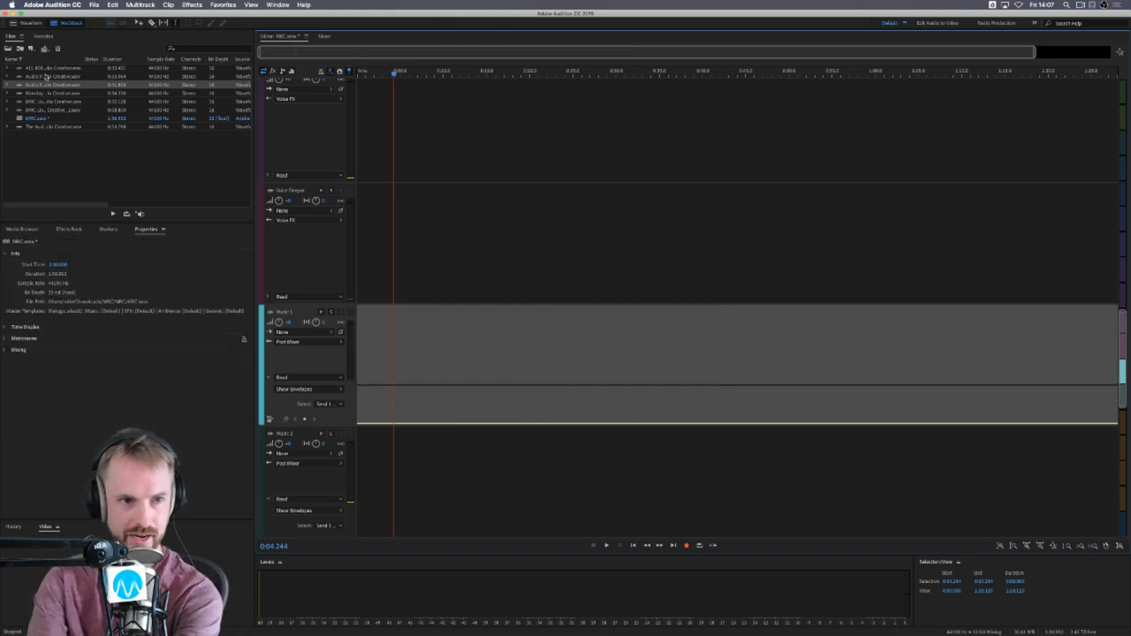
- Add the Audio Production and More jingle to Music 1 and preview it around 0:16–0:23
{"action": "left_click_drag", "start_coordinate": [46, 77], "coordinate": [405, 325]}
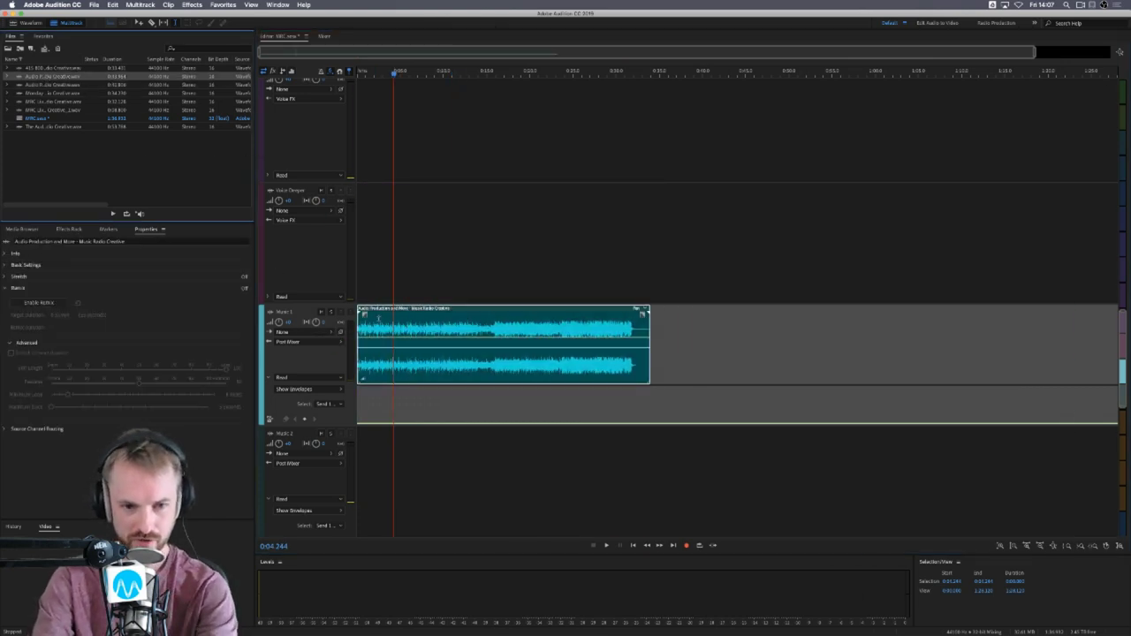
{"action": "left_click", "coordinate": [379, 322]}
{"action": "key", "text": "space"}
{"action": "key", "text": "space"}
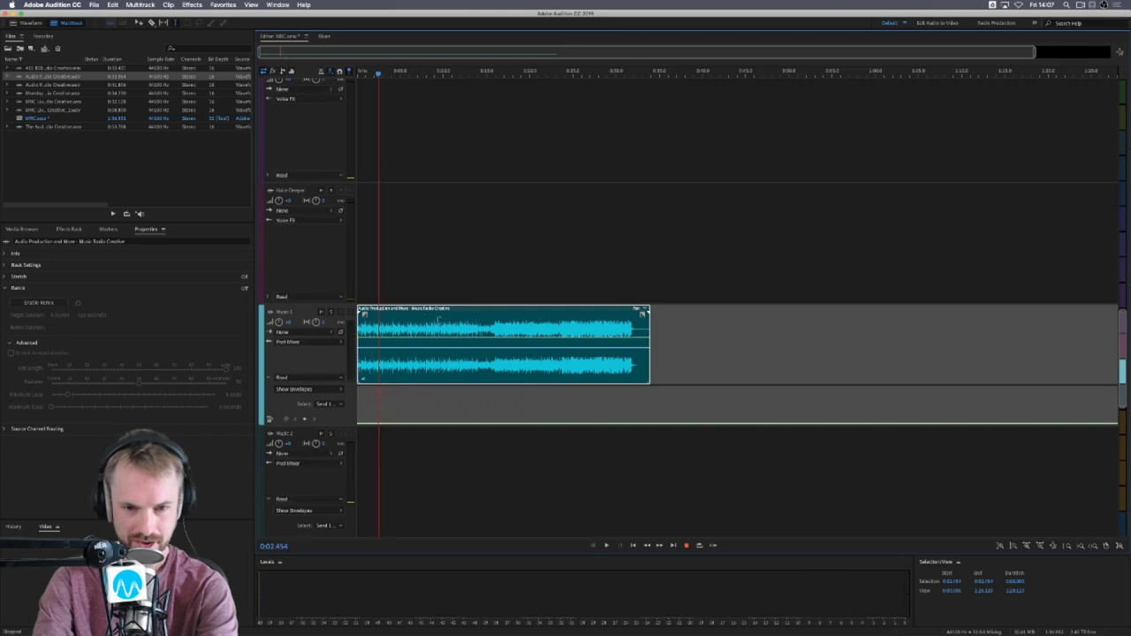
{"action": "right_click", "coordinate": [501, 328]}
{"action": "left_click", "coordinate": [483, 329]}
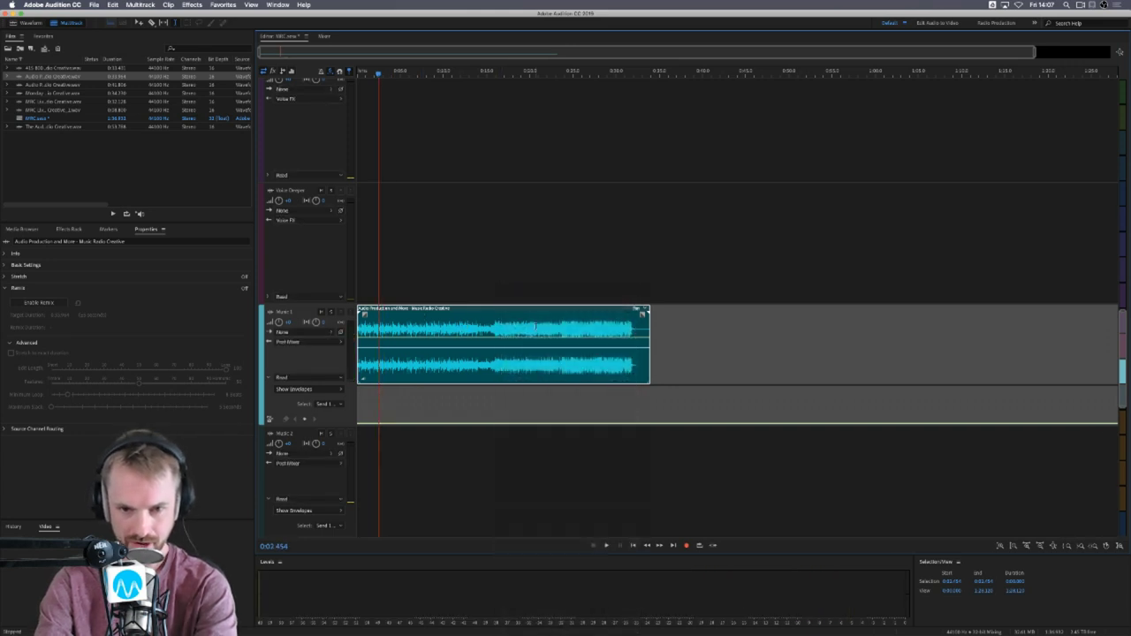
{"action": "left_click", "coordinate": [495, 325]}
{"action": "key", "text": "space"}
{"action": "key", "text": "space"}
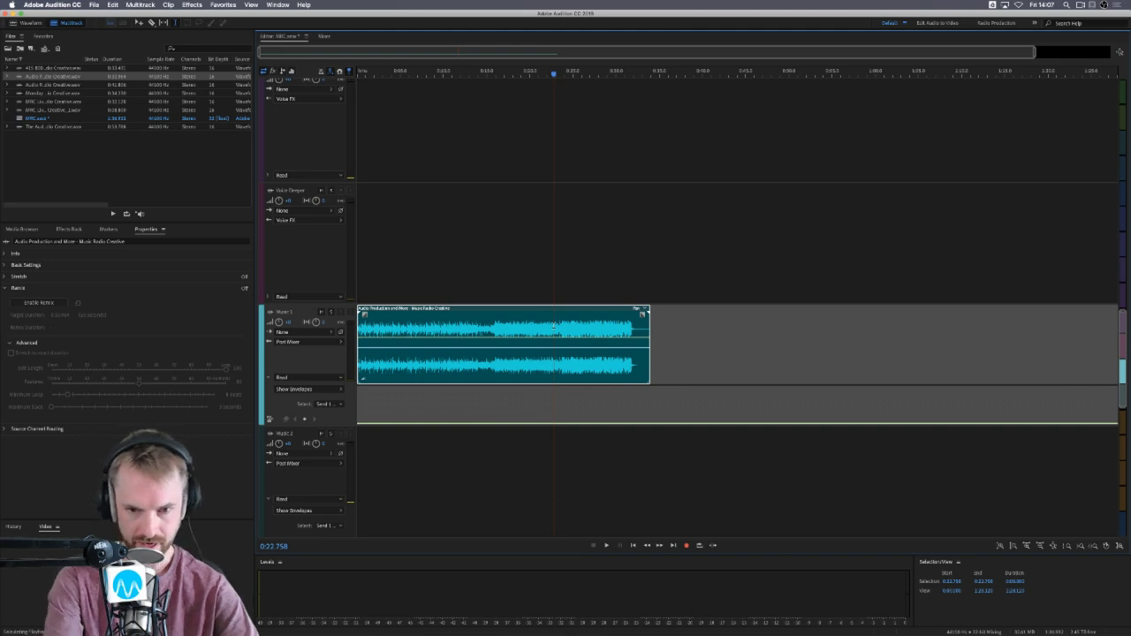
{"action": "key", "text": "space"}
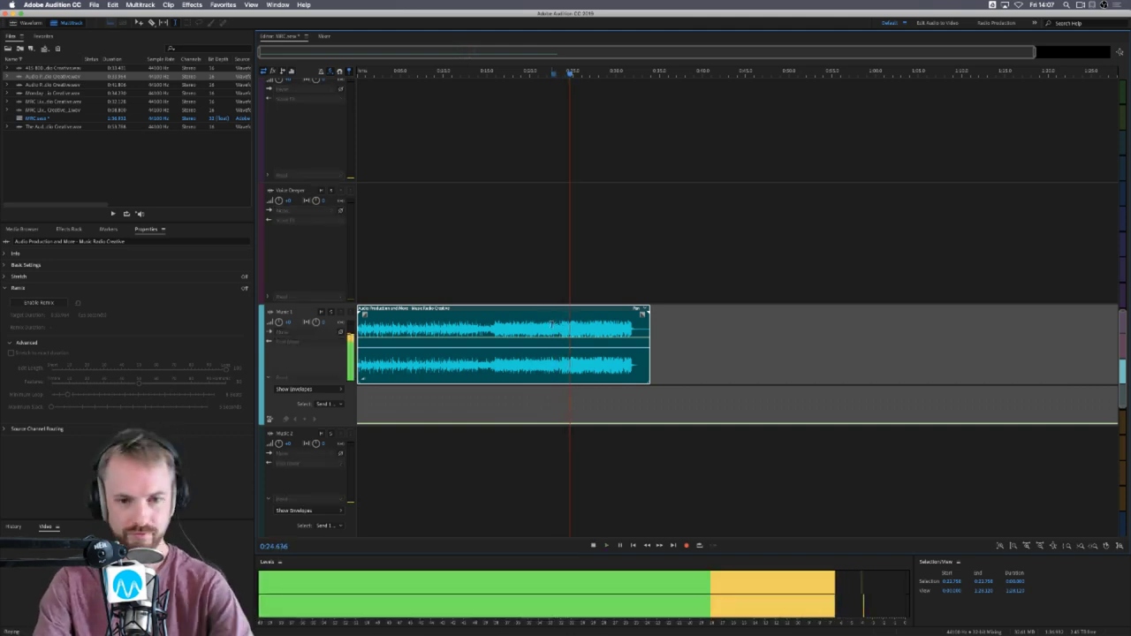
{"action": "key", "text": "space"}
- Split the jingle near 0:23.7 and move its ending piece much later on Music 1
{"action": "key", "text": "space"}
{"action": "scroll", "coordinate": [544, 72], "scroll_direction": "up", "scroll_amount": 8}
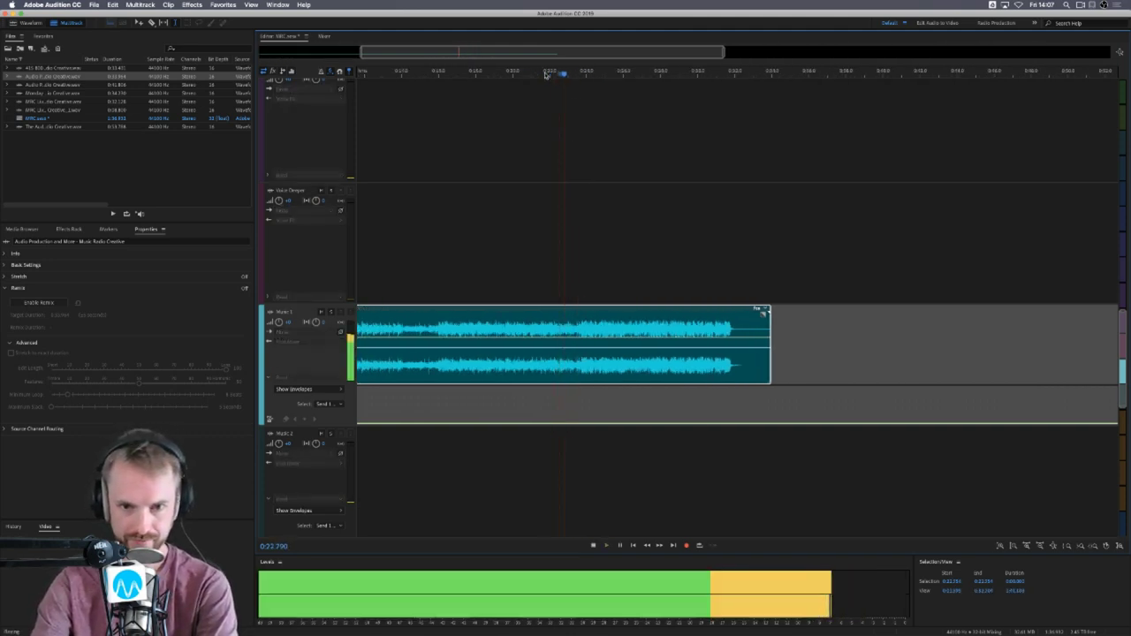
{"action": "key", "text": "space"}
{"action": "left_click_drag", "start_coordinate": [636, 76], "coordinate": [716, 76]}
{"action": "scroll", "coordinate": [664, 76], "scroll_direction": "up", "scroll_amount": 2}
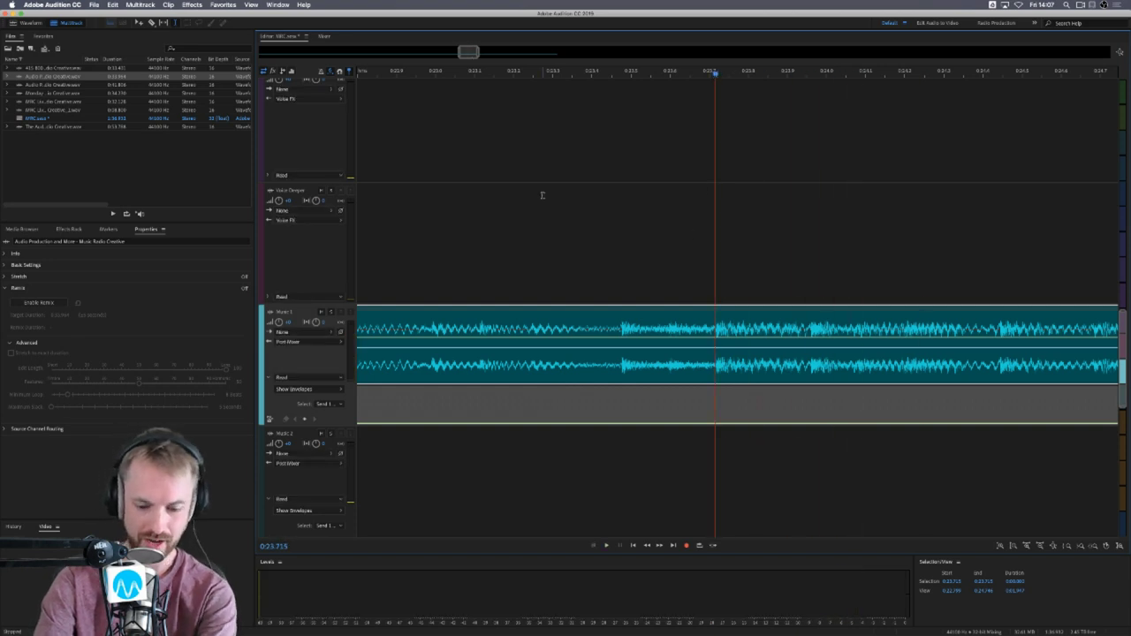
{"action": "left_click", "coordinate": [630, 340]}
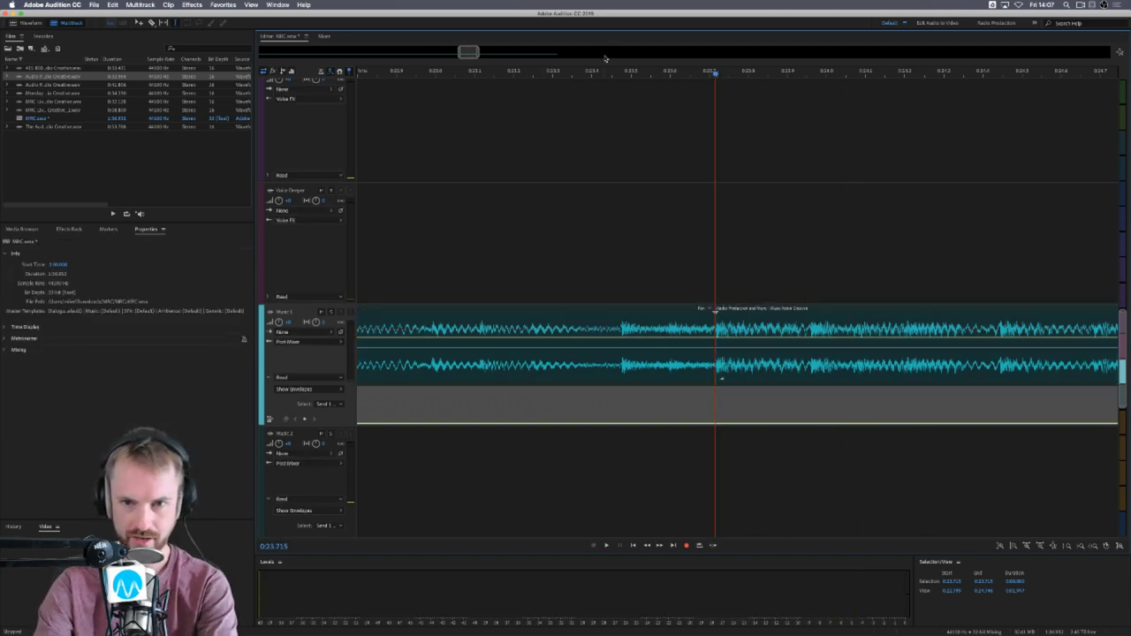
{"action": "key", "text": "backslash"}
{"action": "left_click_drag", "start_coordinate": [571, 310], "coordinate": [1023, 310]}
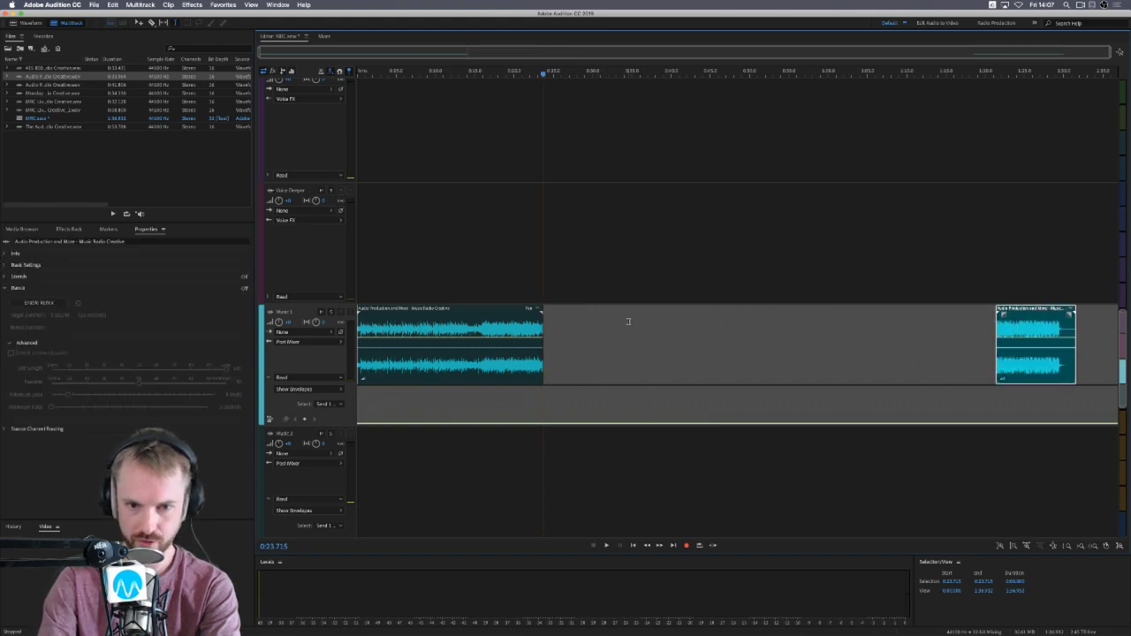
- Try moving the first jingle piece right with Move Here, then undo it
{"action": "left_click", "coordinate": [546, 310]}
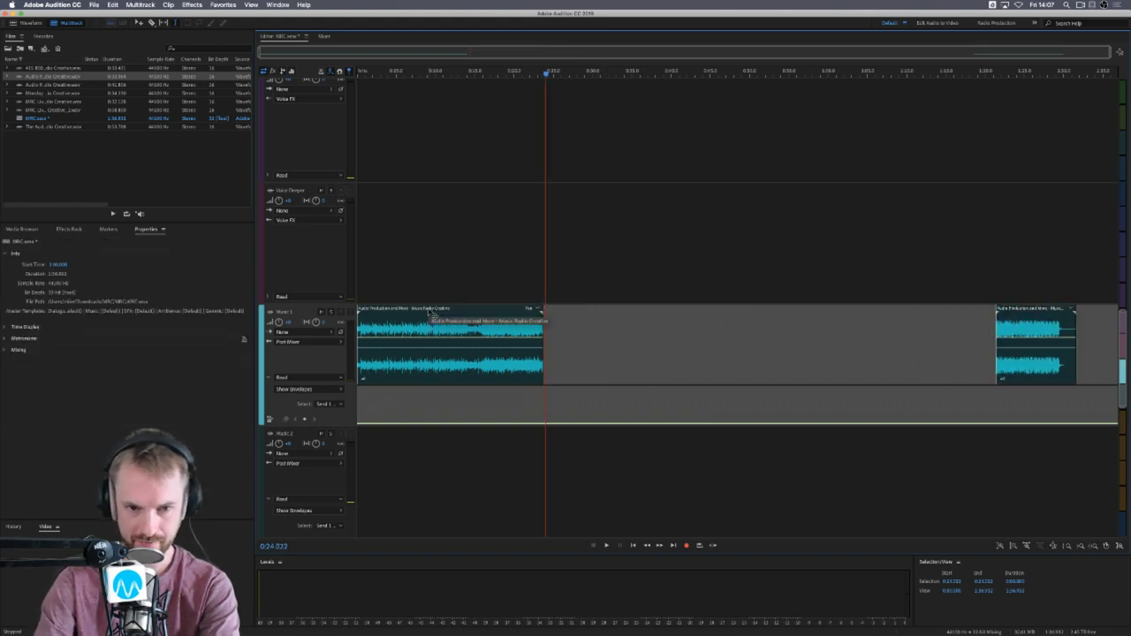
{"action": "left_click_drag", "start_coordinate": [433, 313], "coordinate": [688, 339]}
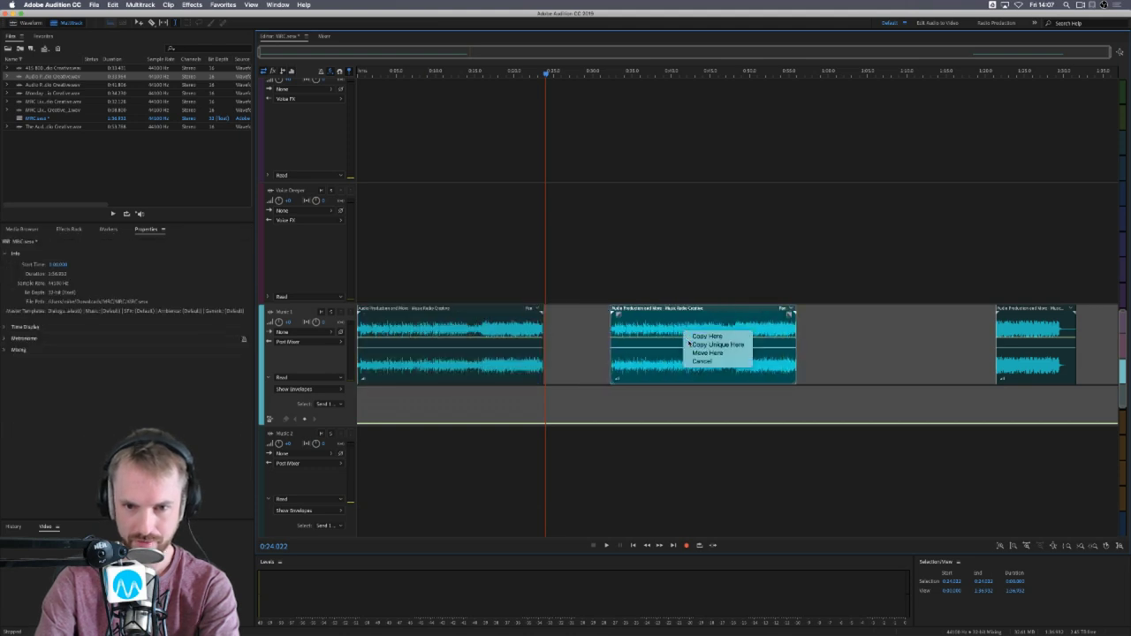
{"action": "left_click", "coordinate": [707, 352]}
{"action": "key", "text": "super+z"}
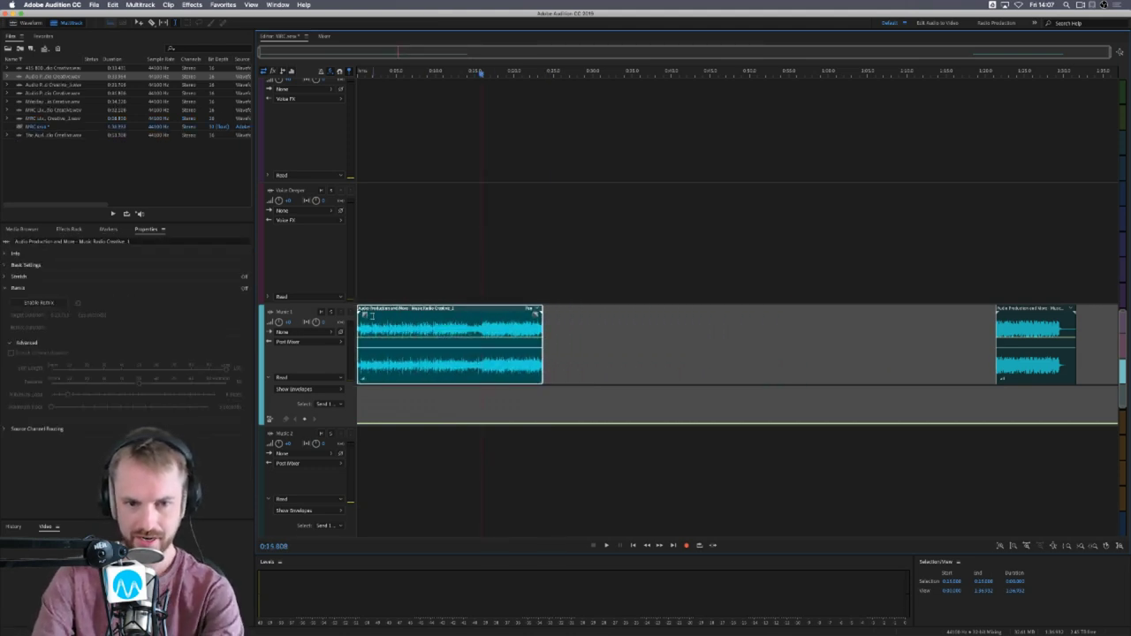
- Enable Remix on the first Audio Production and More piece
{"action": "right_click", "coordinate": [395, 335]}
{"action": "mouse_move", "coordinate": [502, 550]}
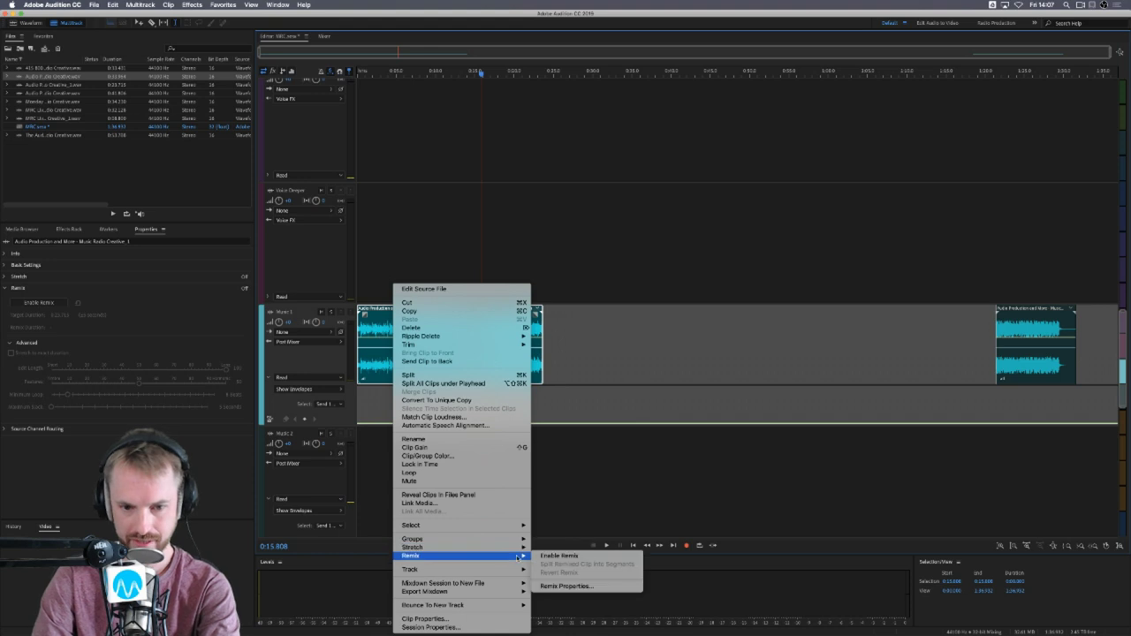
{"action": "left_click", "coordinate": [566, 555]}
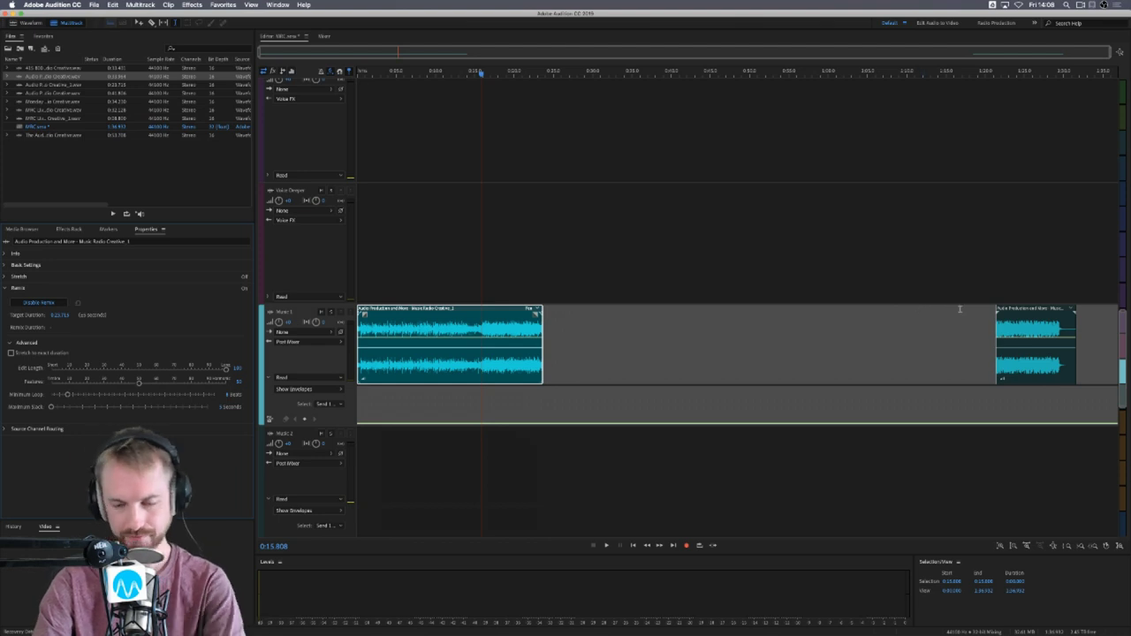
- Push the ending piece further right and remix the first piece to a much longer length
{"action": "left_click_drag", "start_coordinate": [1021, 325], "coordinate": [1039, 329]}
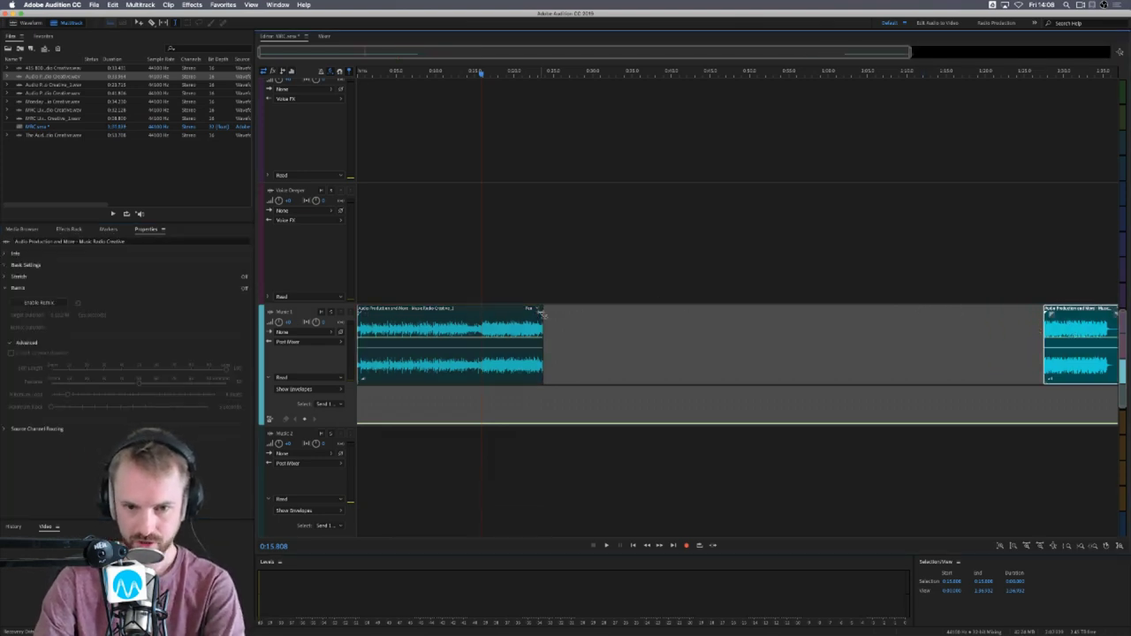
{"action": "left_click_drag", "start_coordinate": [543, 313], "coordinate": [1026, 362]}
{"action": "scroll", "coordinate": [917, 71], "scroll_direction": "down", "scroll_amount": 1}
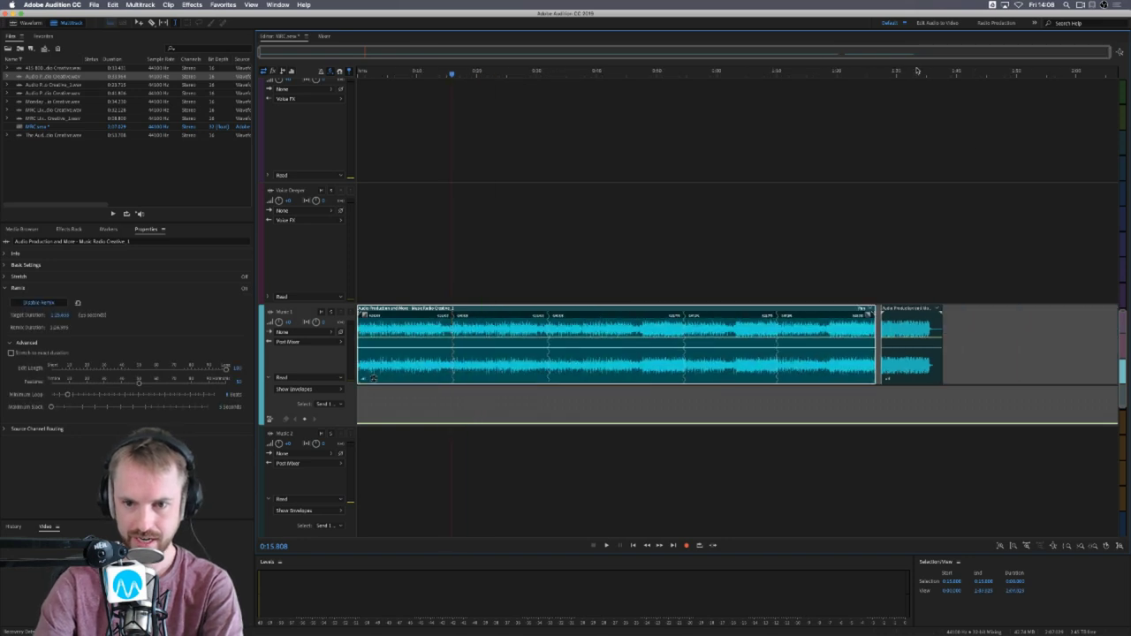
- Preview from about 0:15 and 0:31, then delete the long middle section
{"action": "left_click", "coordinate": [448, 290]}
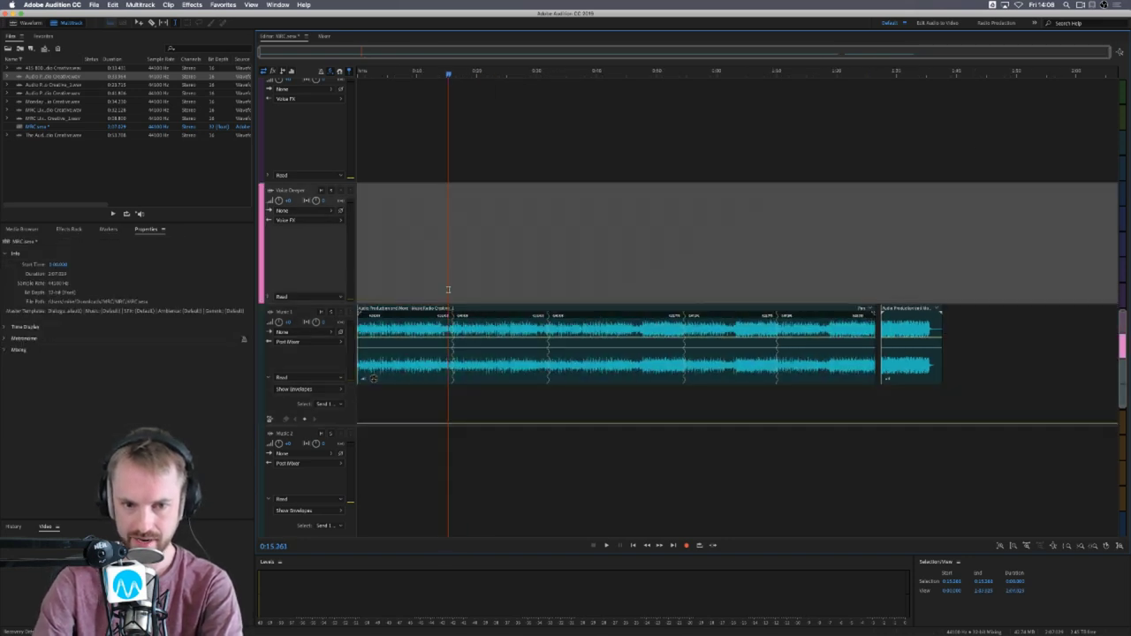
{"action": "key", "text": "space"}
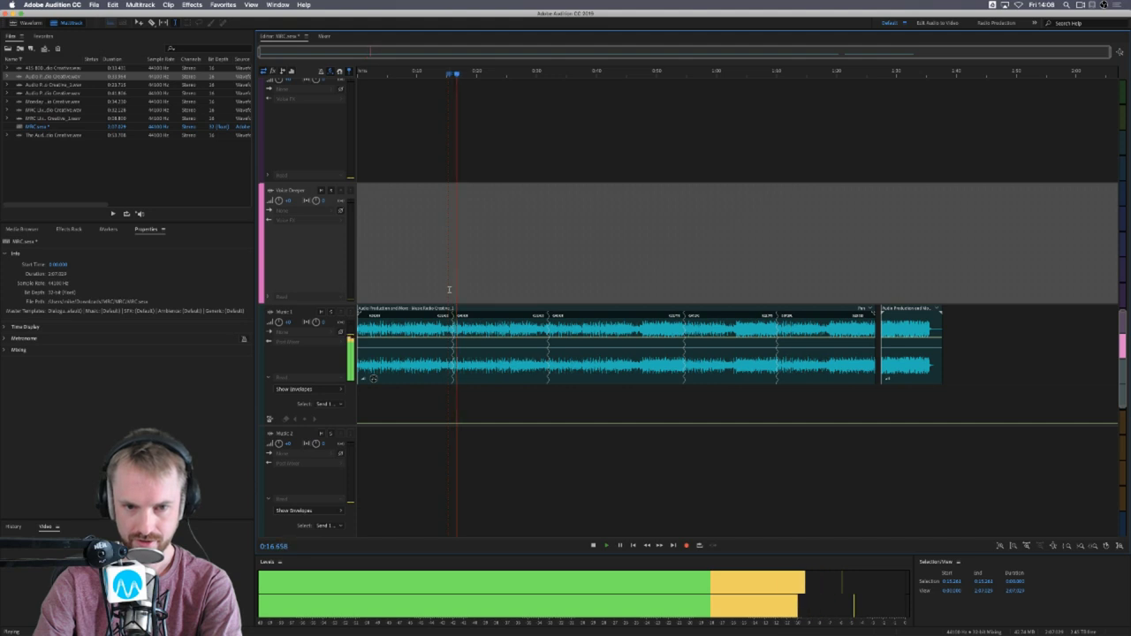
{"action": "key", "text": "space"}
{"action": "left_click", "coordinate": [547, 289]}
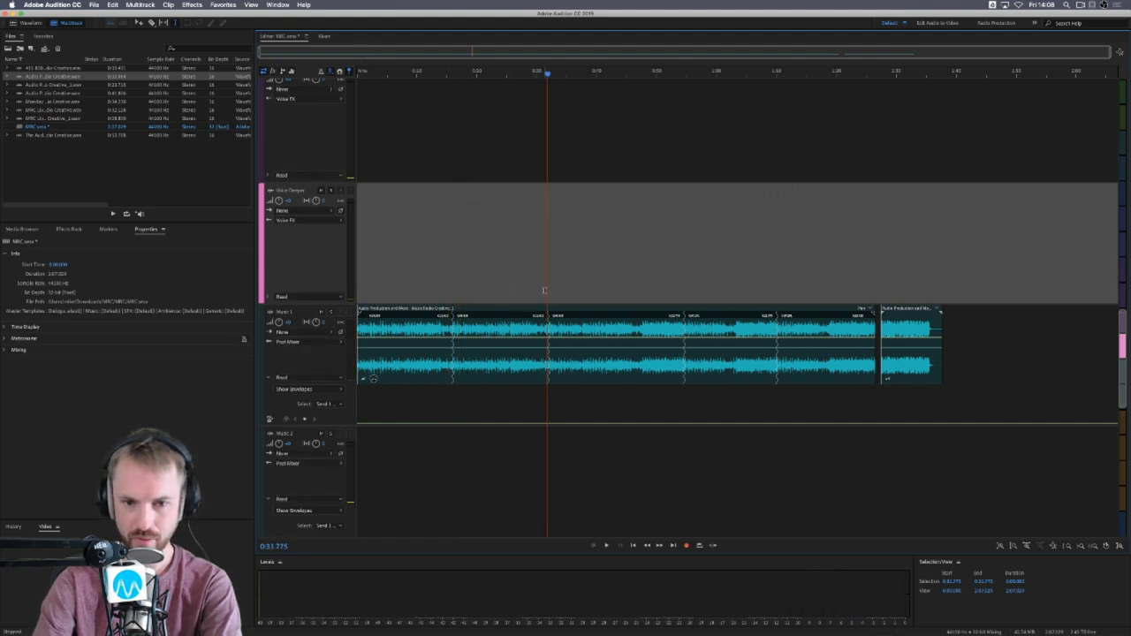
{"action": "key", "text": "space"}
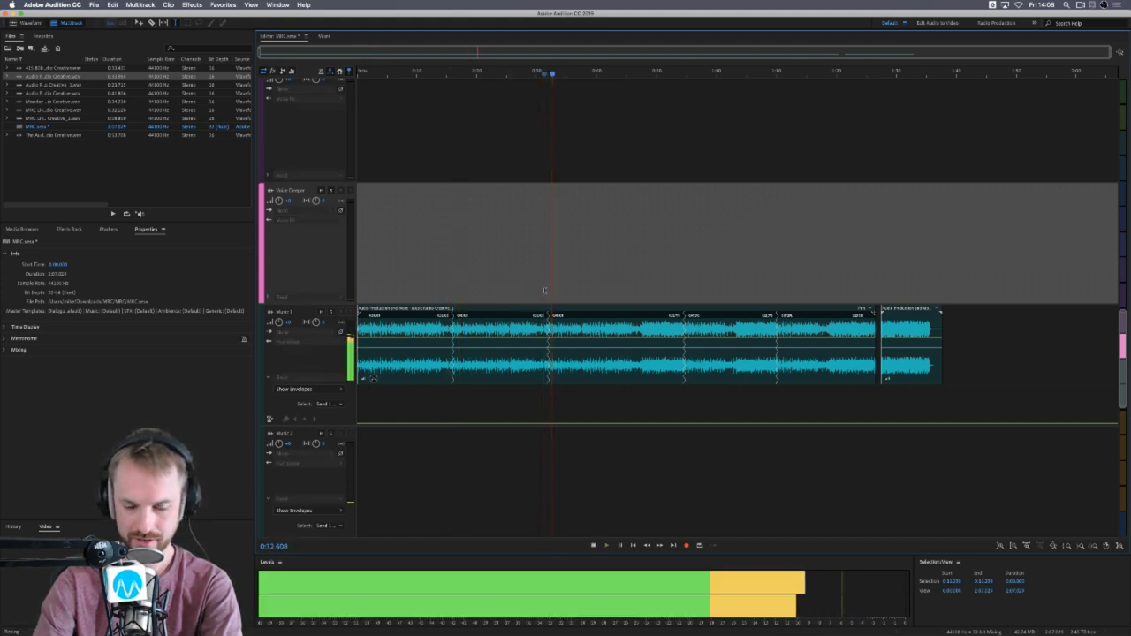
{"action": "key", "text": "space"}
{"action": "key", "text": "Delete"}
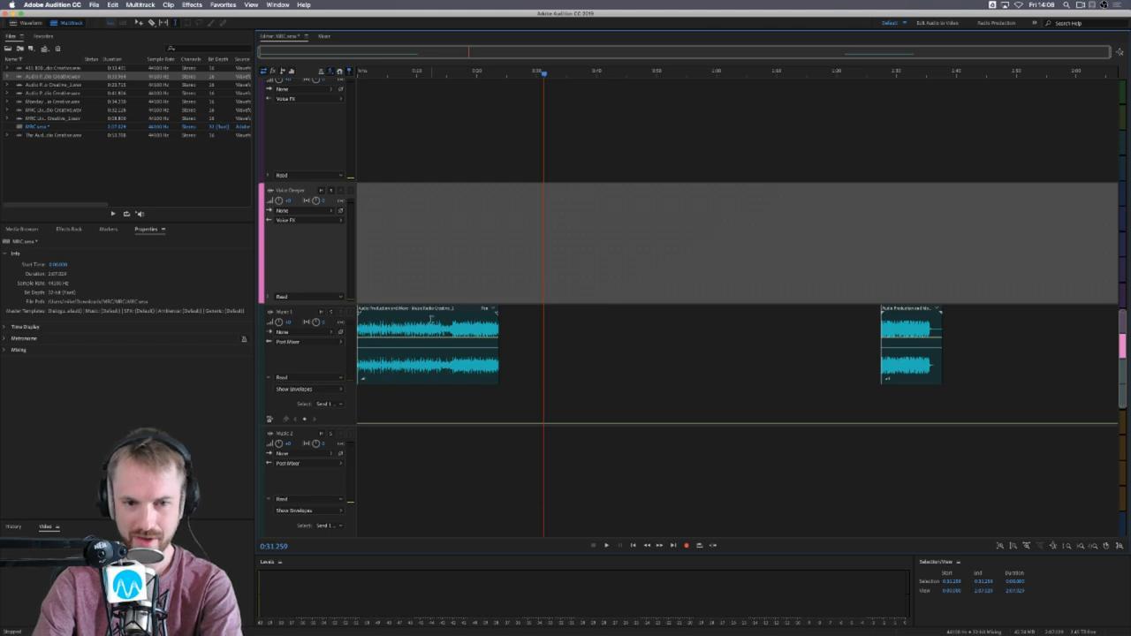
{"action": "scroll", "coordinate": [361, 75], "scroll_direction": "up", "scroll_amount": 1}
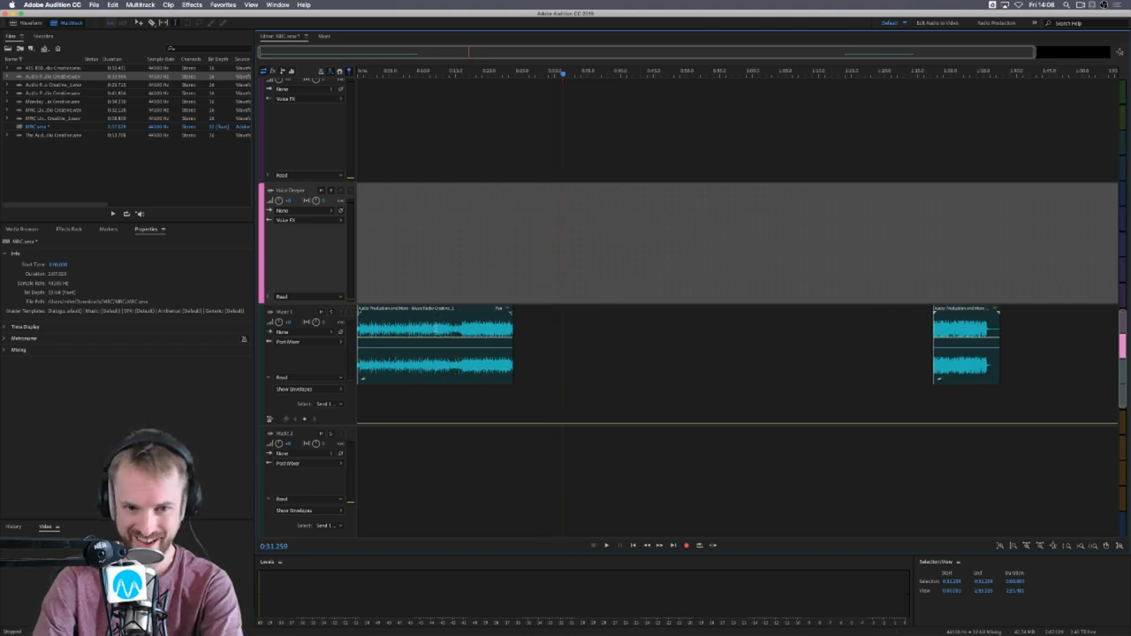
- Turn off Remix on the opening music clip
{"action": "right_click", "coordinate": [376, 331]}
{"action": "mouse_move", "coordinate": [452, 557]}
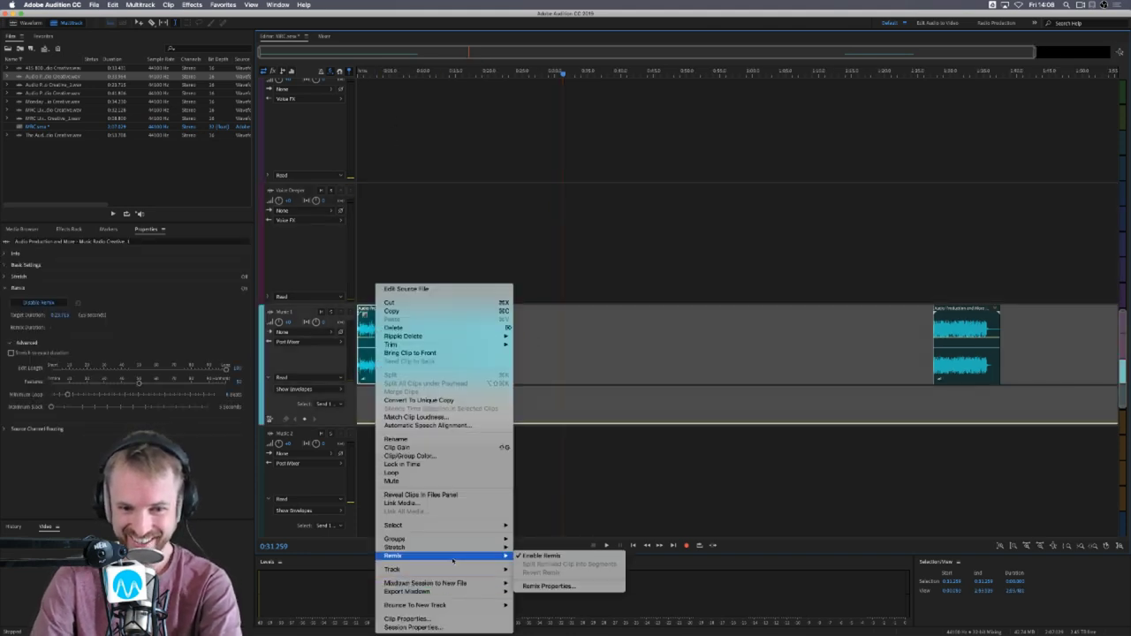
{"action": "left_click", "coordinate": [541, 555]}
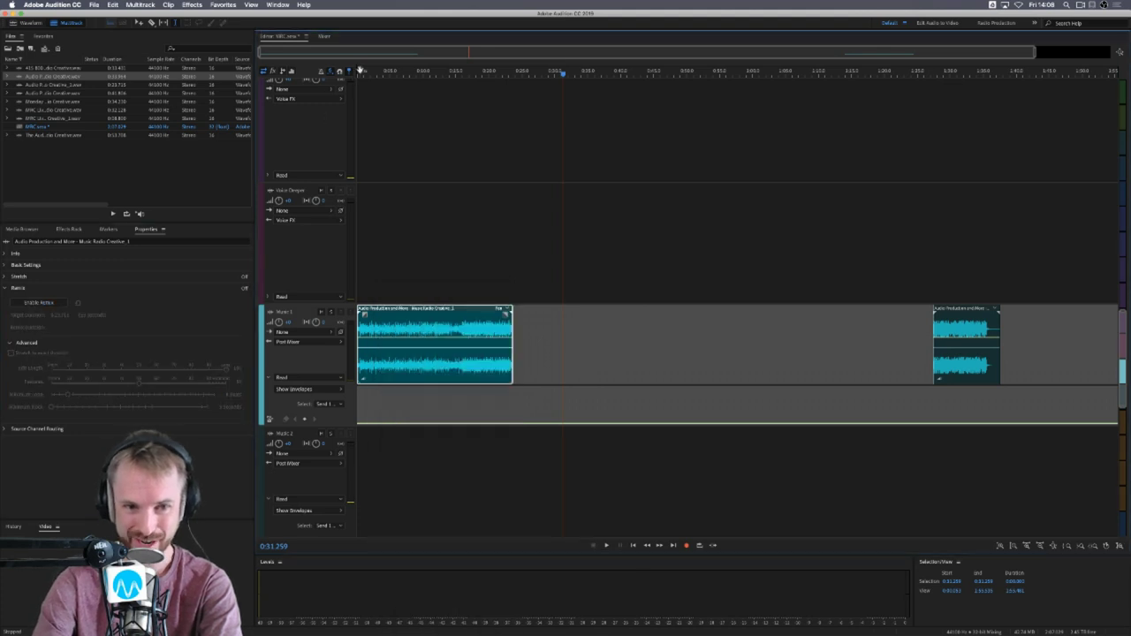
- Shift the opening clip to start about 0.49 s later
{"action": "scroll", "coordinate": [360, 71], "scroll_direction": "up", "scroll_amount": 5}
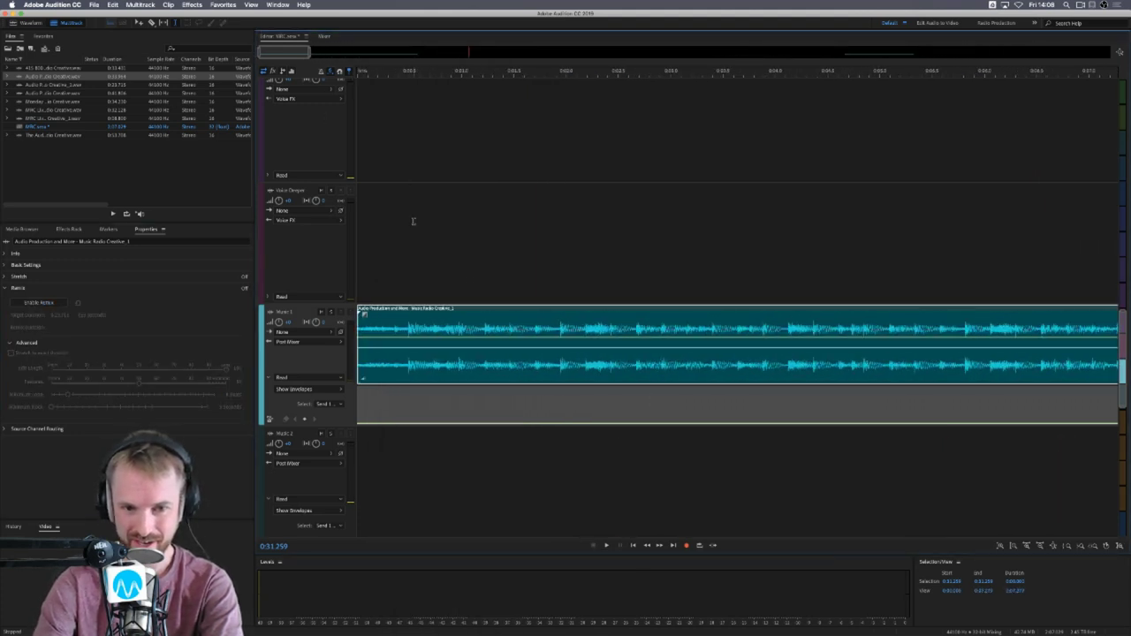
{"action": "left_click", "coordinate": [407, 329]}
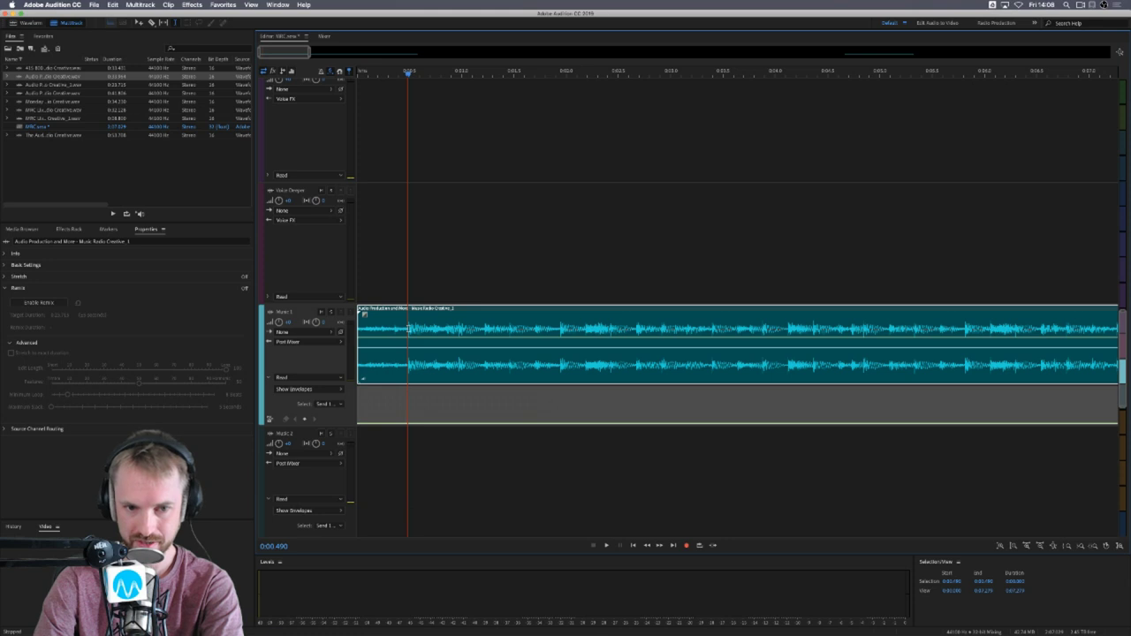
{"action": "left_click_drag", "start_coordinate": [408, 329], "coordinate": [357, 329]}
- Copy the opening clip further along Music 1, spanning roughly 0:29–0:52
{"action": "scroll", "coordinate": [412, 72], "scroll_direction": "down", "scroll_amount": 1}
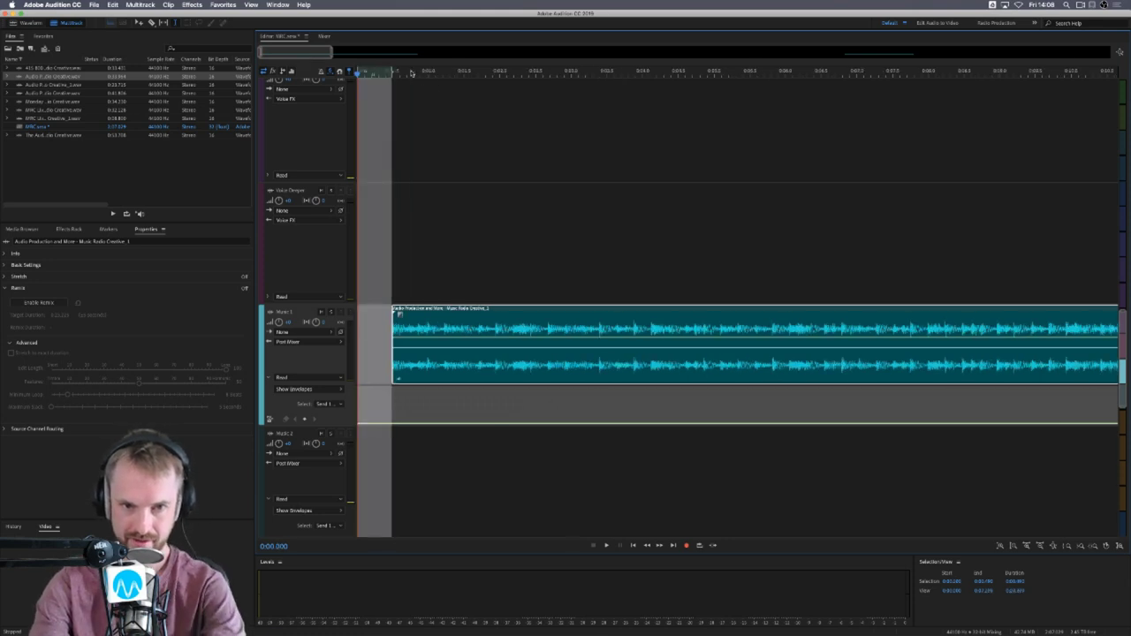
{"action": "scroll", "coordinate": [412, 72], "scroll_direction": "down", "scroll_amount": 3}
{"action": "left_click", "coordinate": [399, 289]}
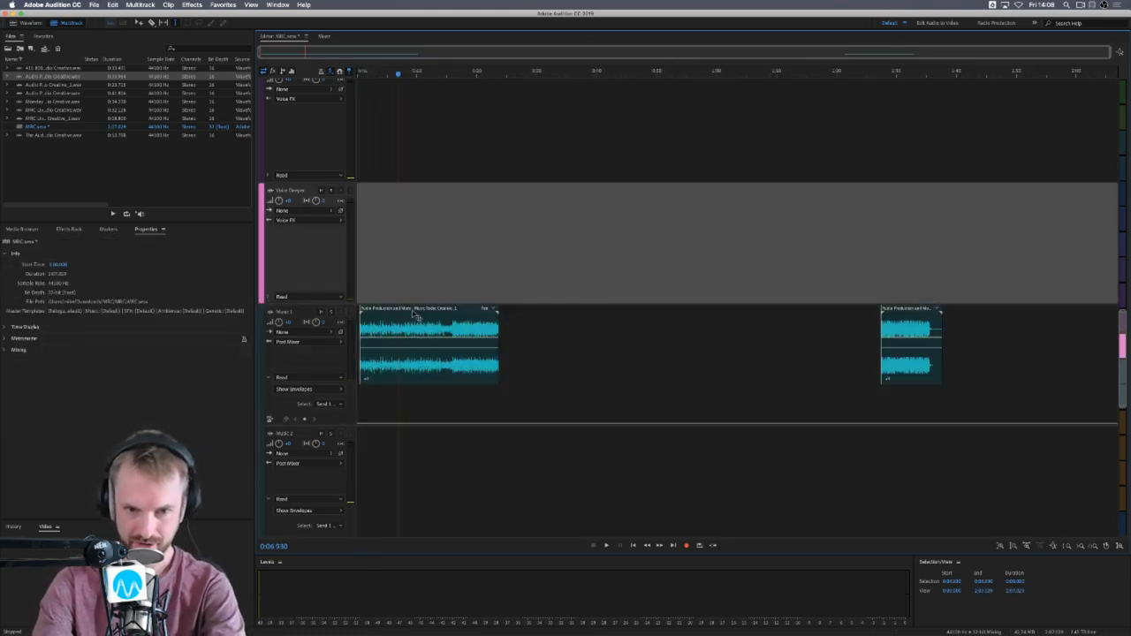
{"action": "left_click_drag", "start_coordinate": [414, 316], "coordinate": [589, 320]}
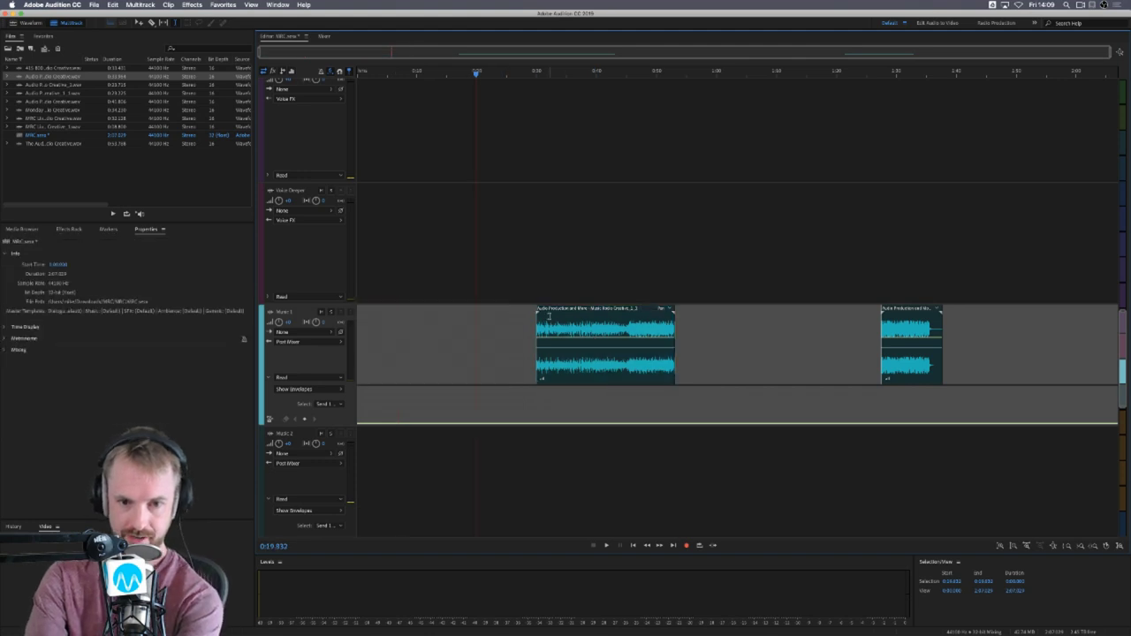
- Move the opening clip back to the track start, re-enable Remix and stretch it to the end clip
{"action": "left_click_drag", "start_coordinate": [549, 317], "coordinate": [369, 316]}
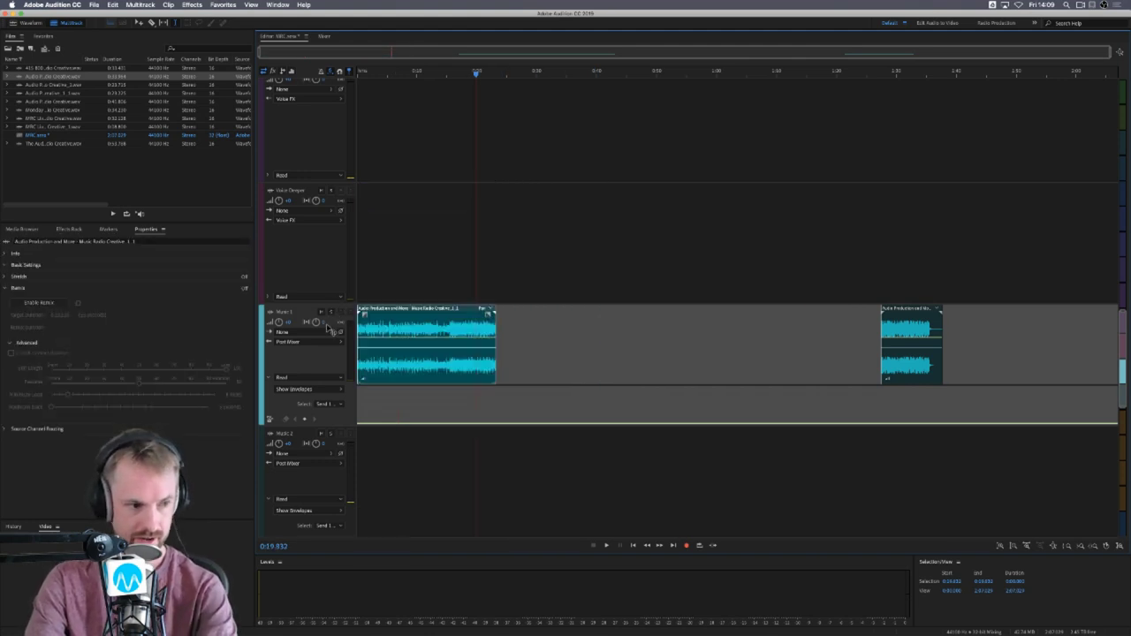
{"action": "right_click", "coordinate": [458, 328]}
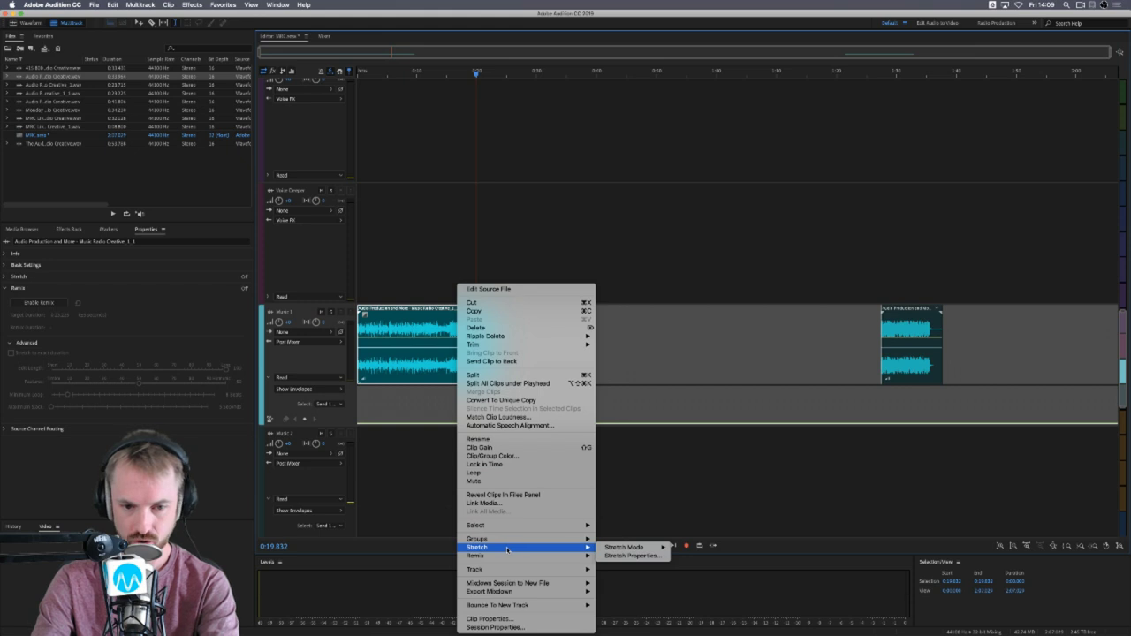
{"action": "mouse_move", "coordinate": [503, 558]}
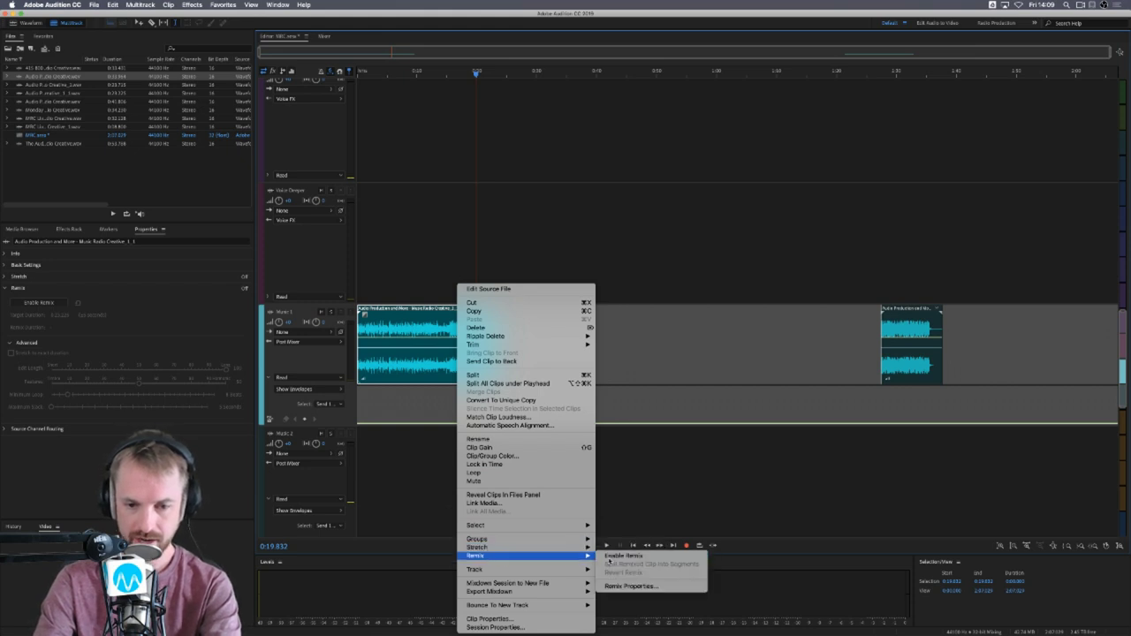
{"action": "left_click", "coordinate": [623, 556]}
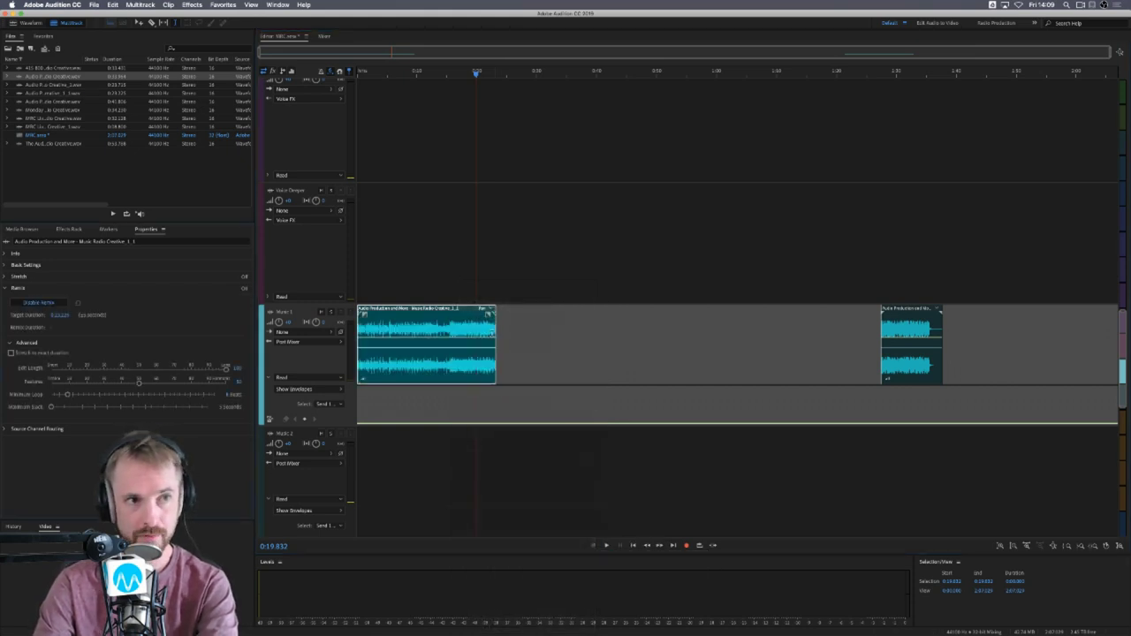
{"action": "left_click_drag", "start_coordinate": [488, 327], "coordinate": [875, 326]}
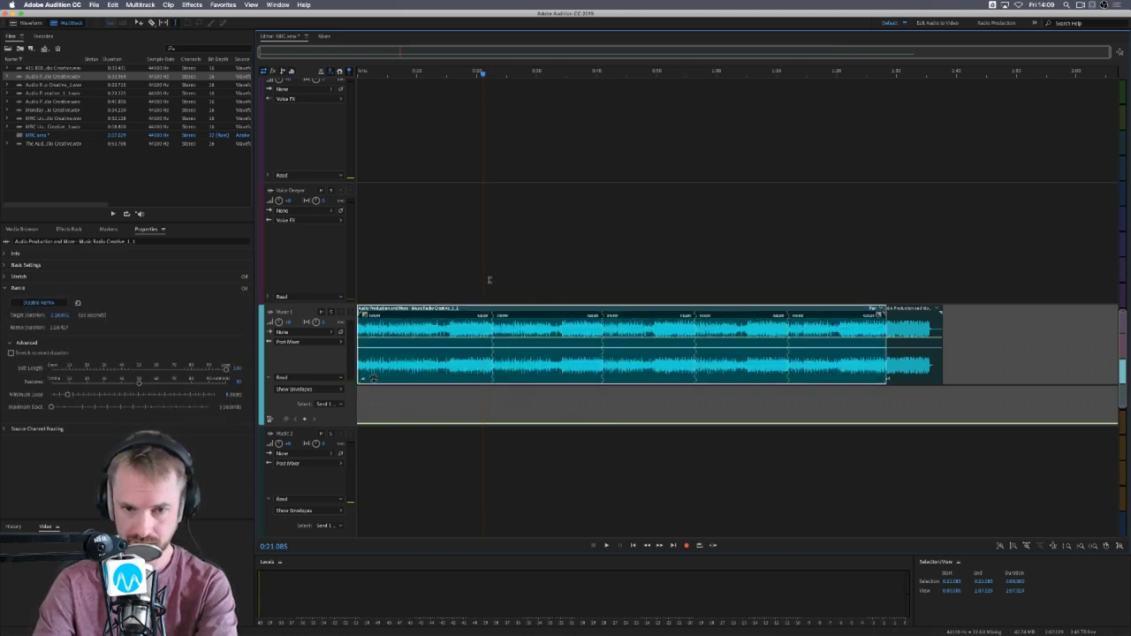
- Preview the remixed music, stopping around 0:53, then delete the remixed opening clip
{"action": "key", "text": "space"}
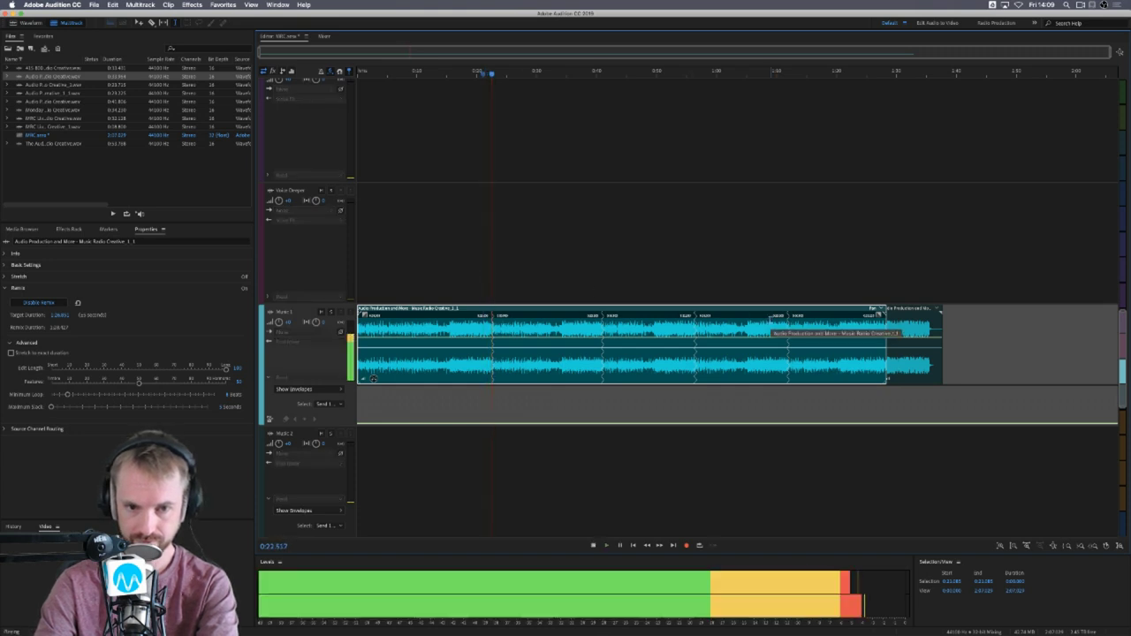
{"action": "left_click", "coordinate": [673, 327]}
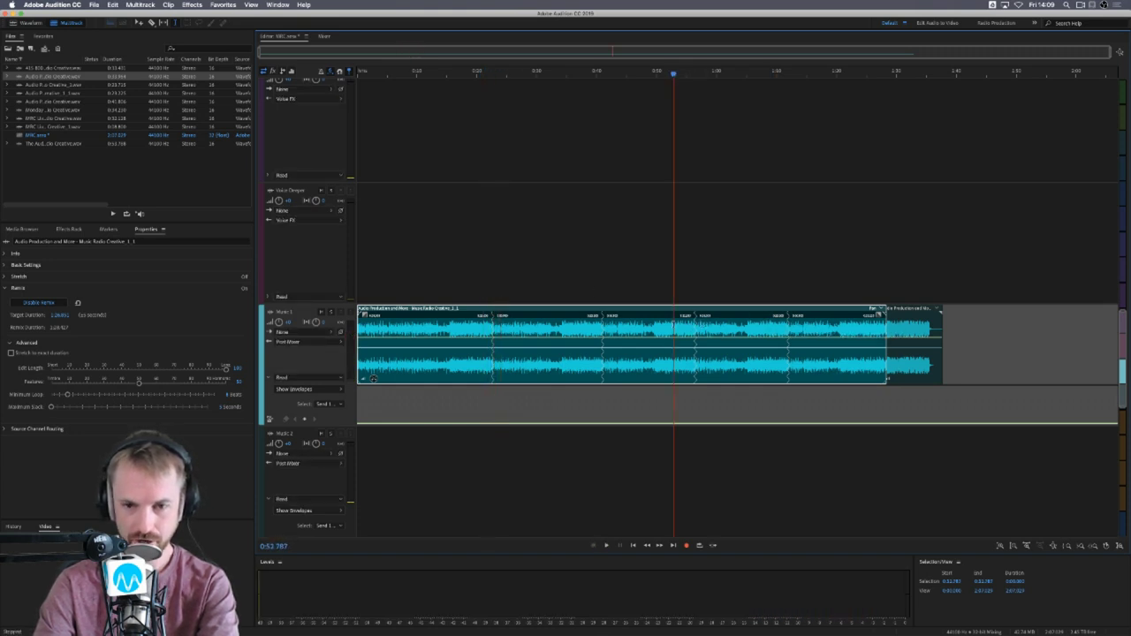
{"action": "key", "text": "Delete"}
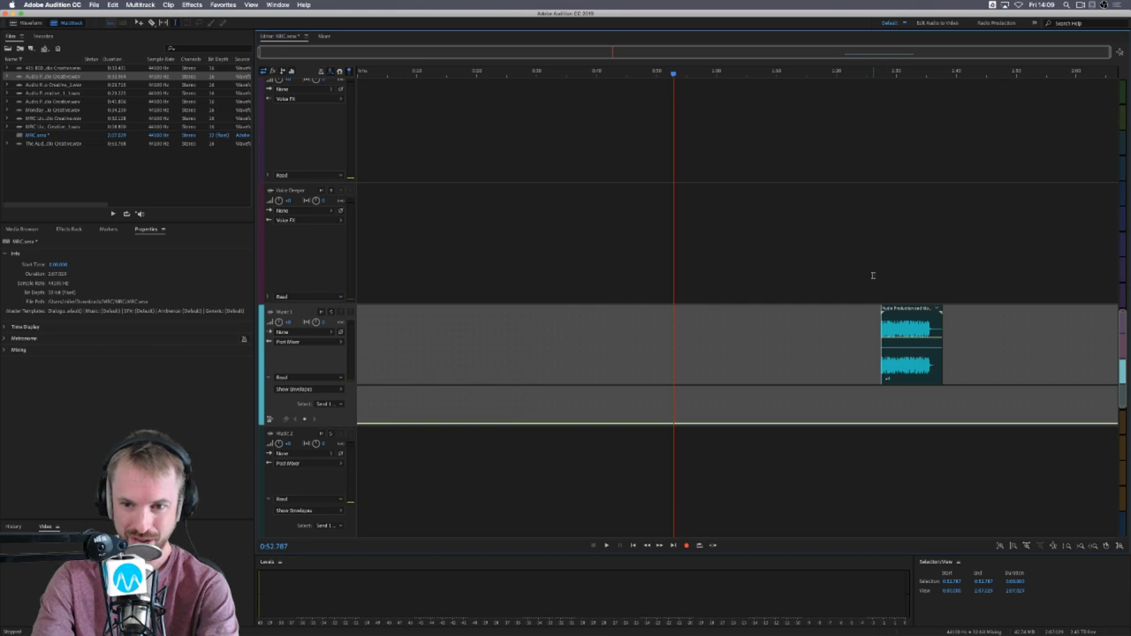
- Play the closing jingle from 1:27, then switch to the MRC Live Jingles Spotify page in Safari
{"action": "left_click", "coordinate": [881, 281]}
{"action": "key", "text": "space"}
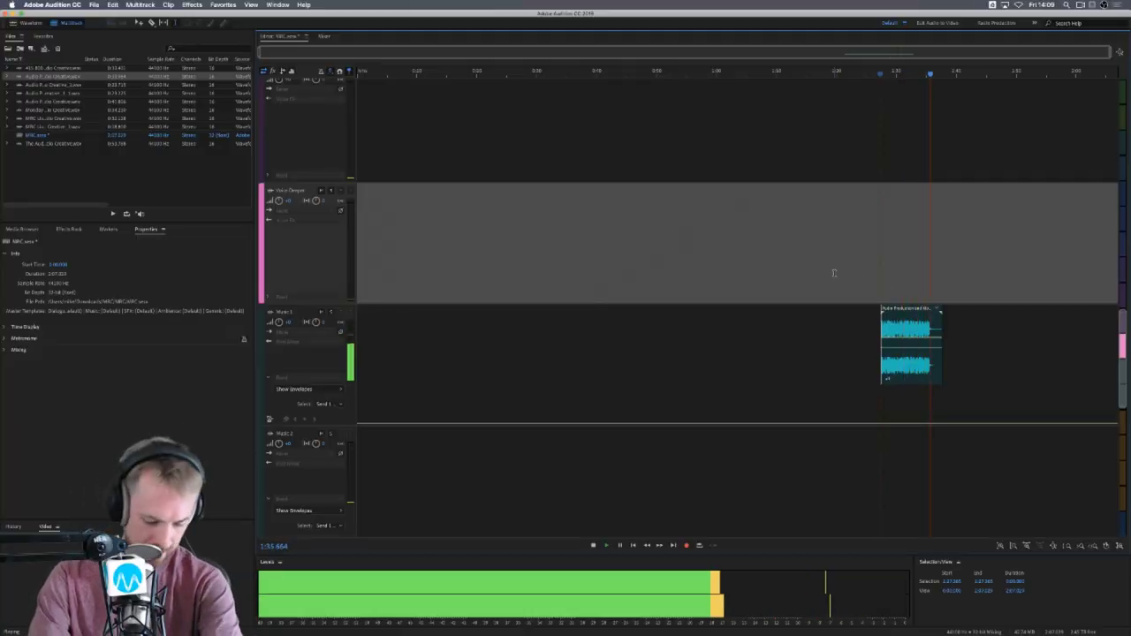
{"action": "key", "text": "space"}
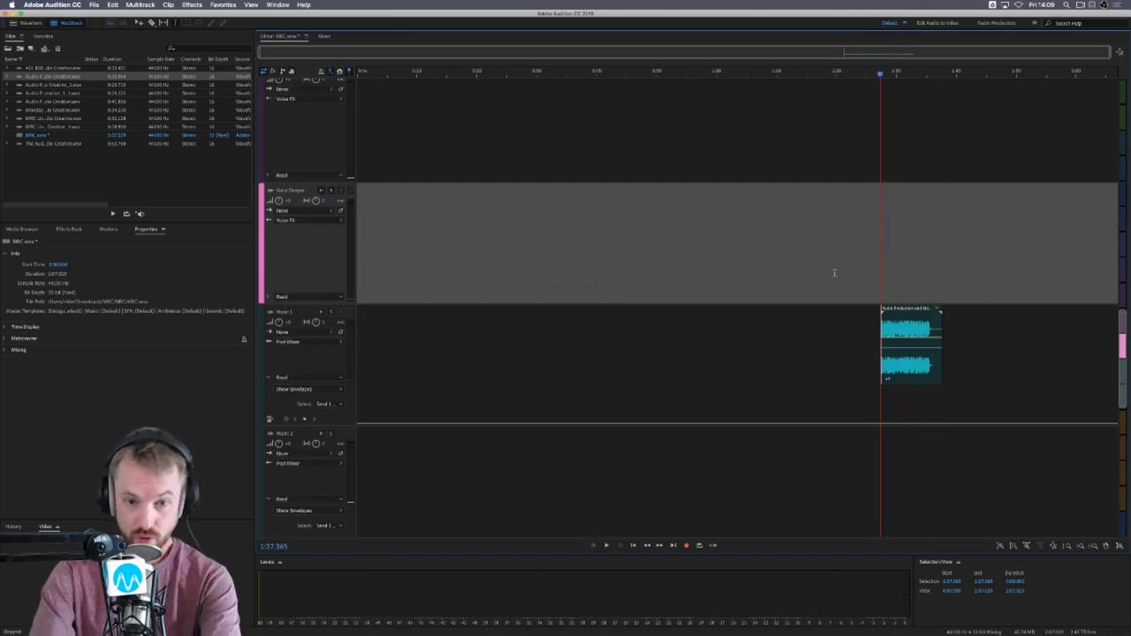
{"action": "key", "text": "super+Tab"}
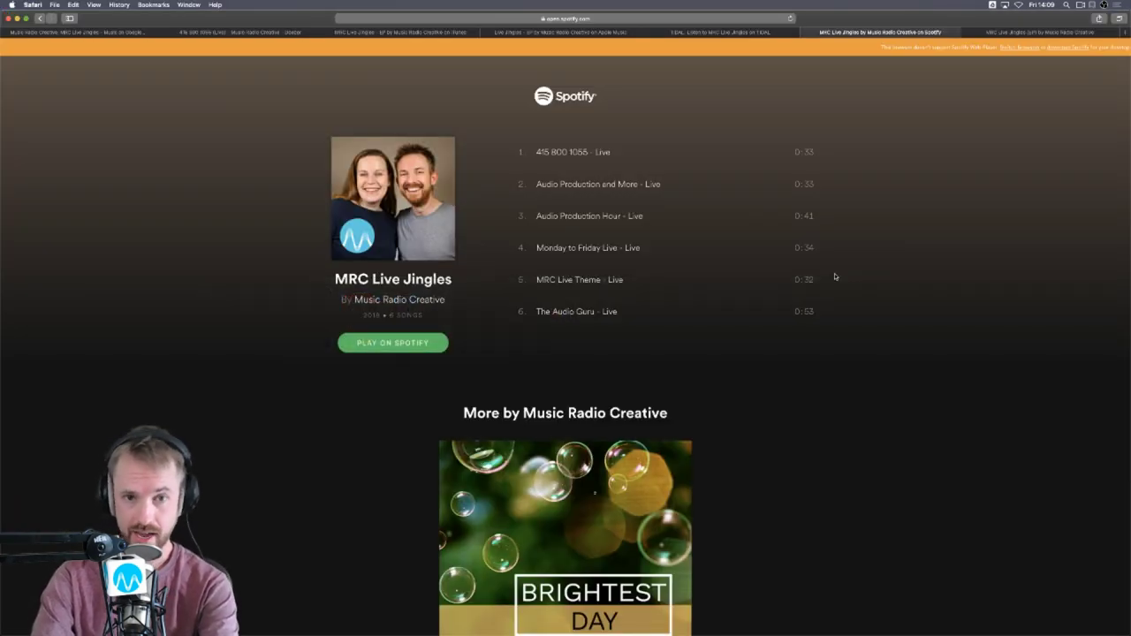
- Cycle through the Napster, Google Play, Deezer and TIDAL album tabs, then return to Audition
{"action": "key", "text": "ctrl+Tab"}
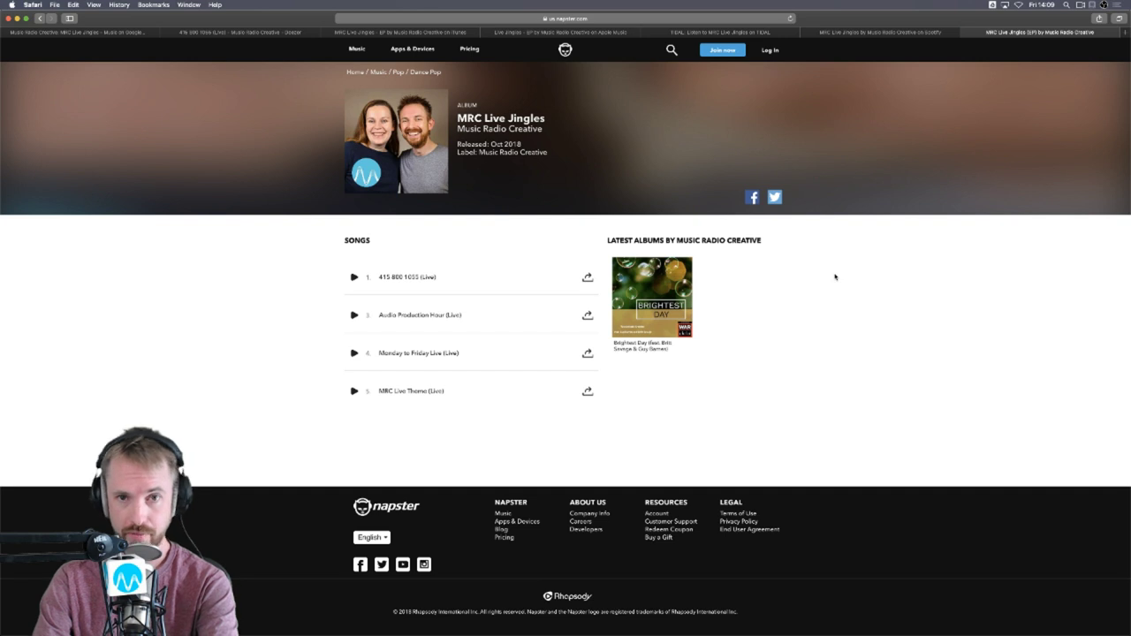
{"action": "key", "text": "ctrl+Tab"}
{"action": "key", "text": "ctrl+Tab"}
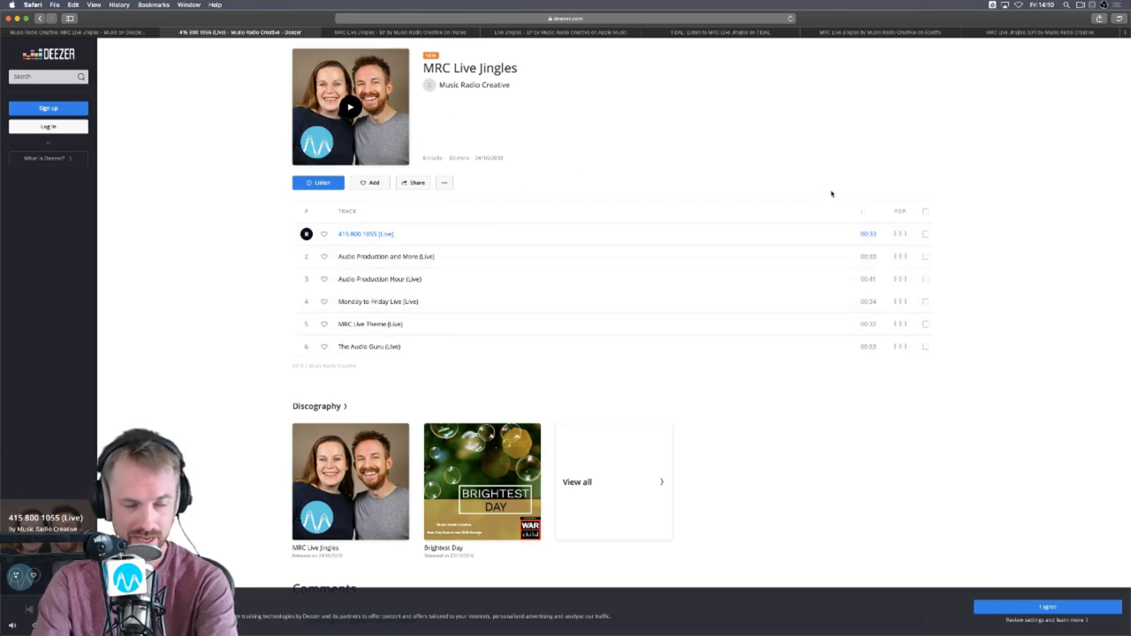
{"action": "key", "text": "ctrl+Tab"}
{"action": "key", "text": "ctrl+Tab"}
{"action": "key", "text": "ctrl+Tab"}
{"action": "key", "text": "ctrl+Tab"}
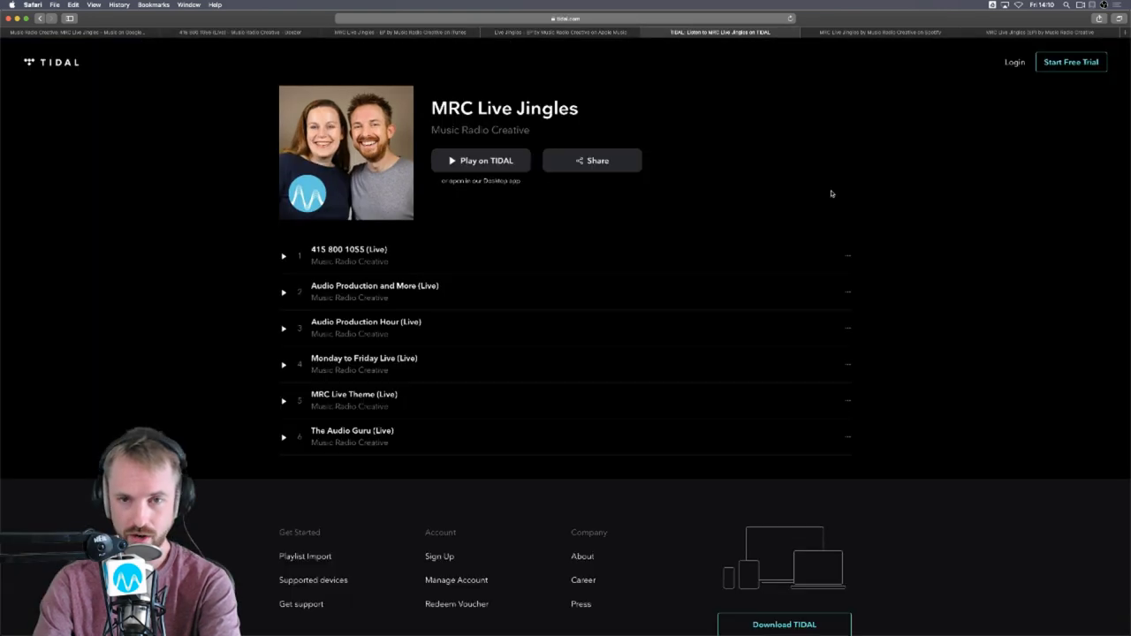
{"action": "key", "text": "ctrl+Tab"}
{"action": "key", "text": "ctrl+Tab"}
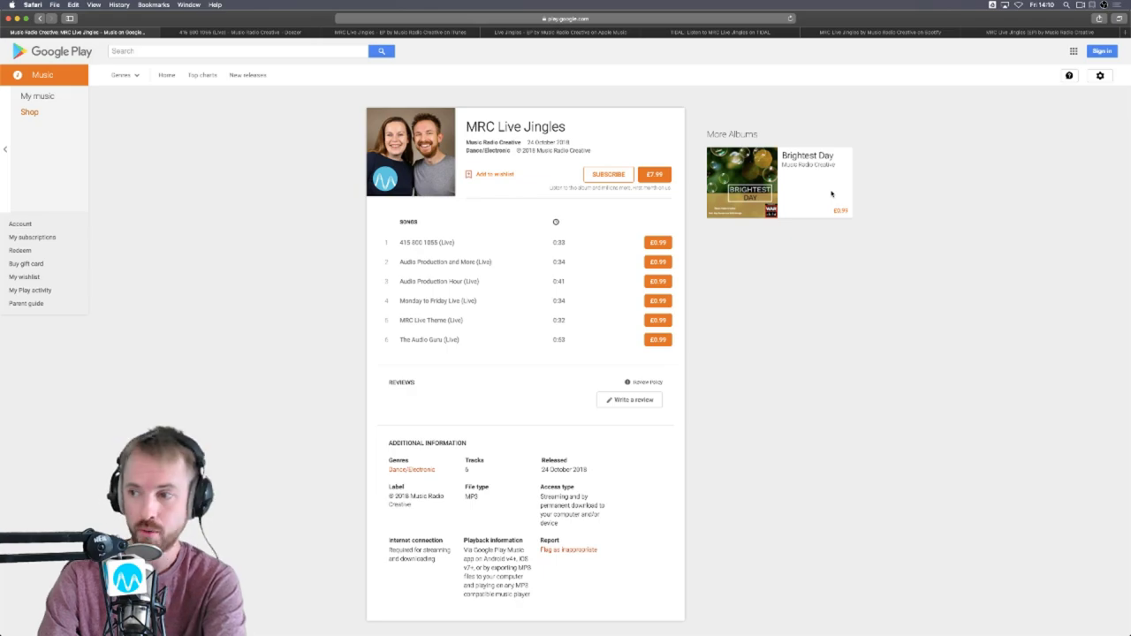
{"action": "key", "text": "super+Tab"}
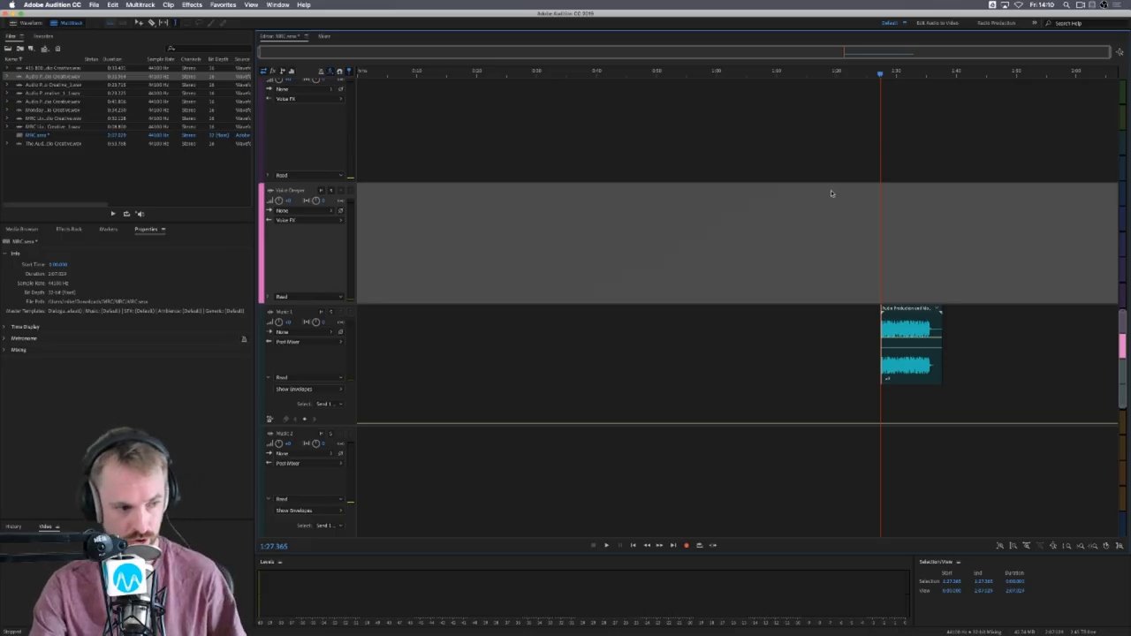
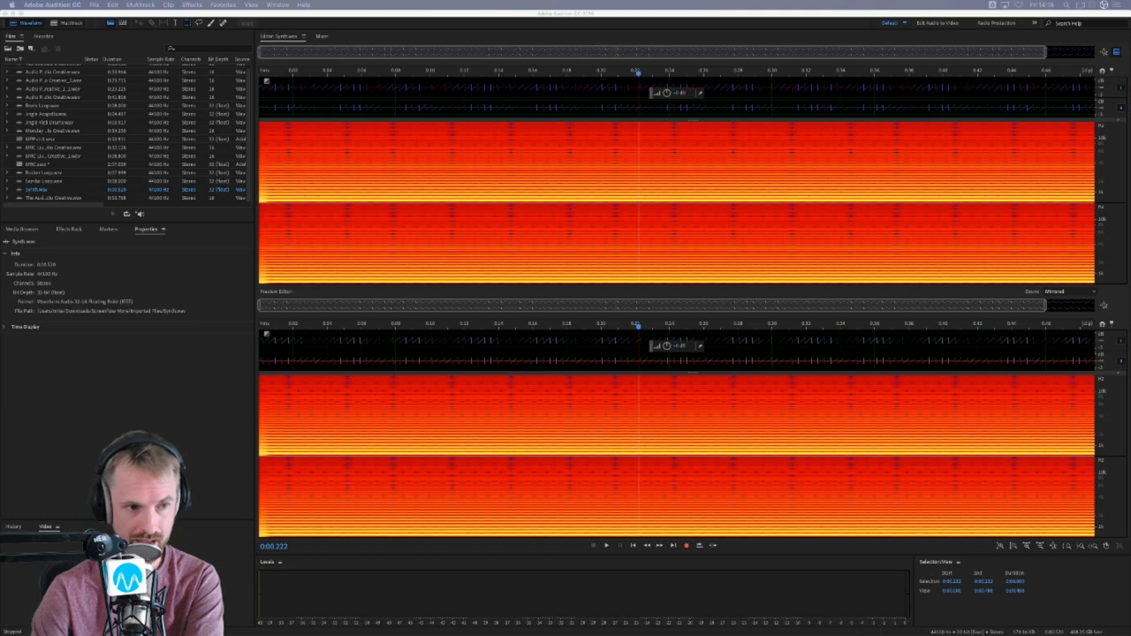
- Import Organ.wav into the Files panel, open it and select all of its audio
{"action": "mouse_move", "coordinate": [98, 201]}
{"action": "left_mouse_down"}
{"action": "mouse_move", "coordinate": [145, 163]}
{"action": "mouse_move", "coordinate": [90, 191]}
{"action": "left_mouse_up"}
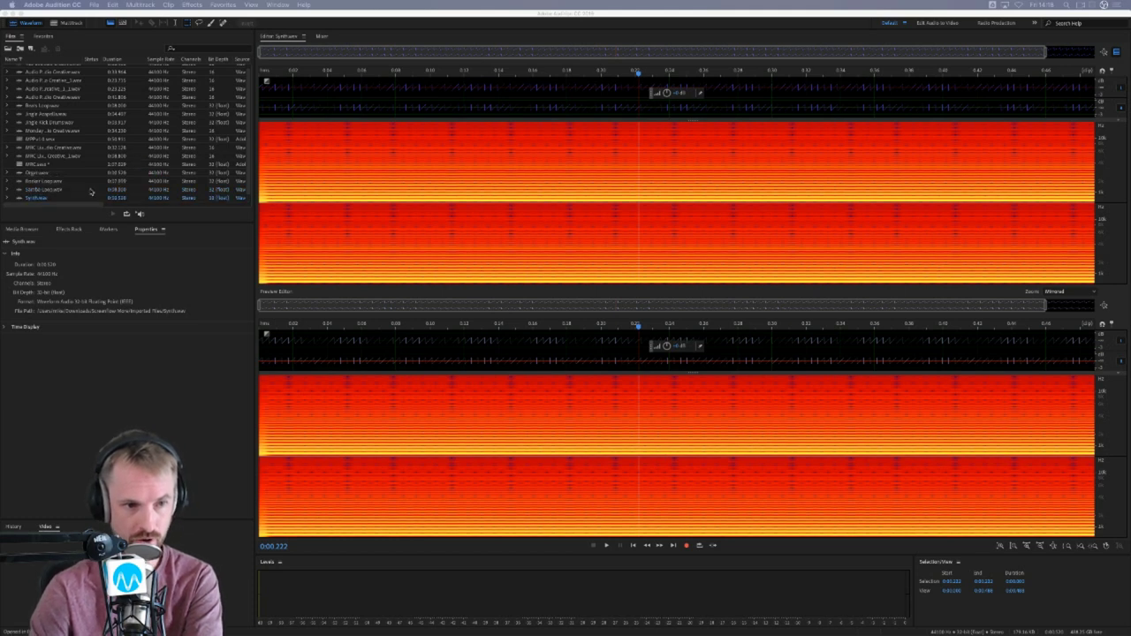
{"action": "double_click", "coordinate": [46, 174]}
{"action": "key", "text": "super+a"}
- Replace Synth.wav's audio with the organ recording, accept the duration warning, and return to Multitrack
{"action": "left_click", "coordinate": [33, 199]}
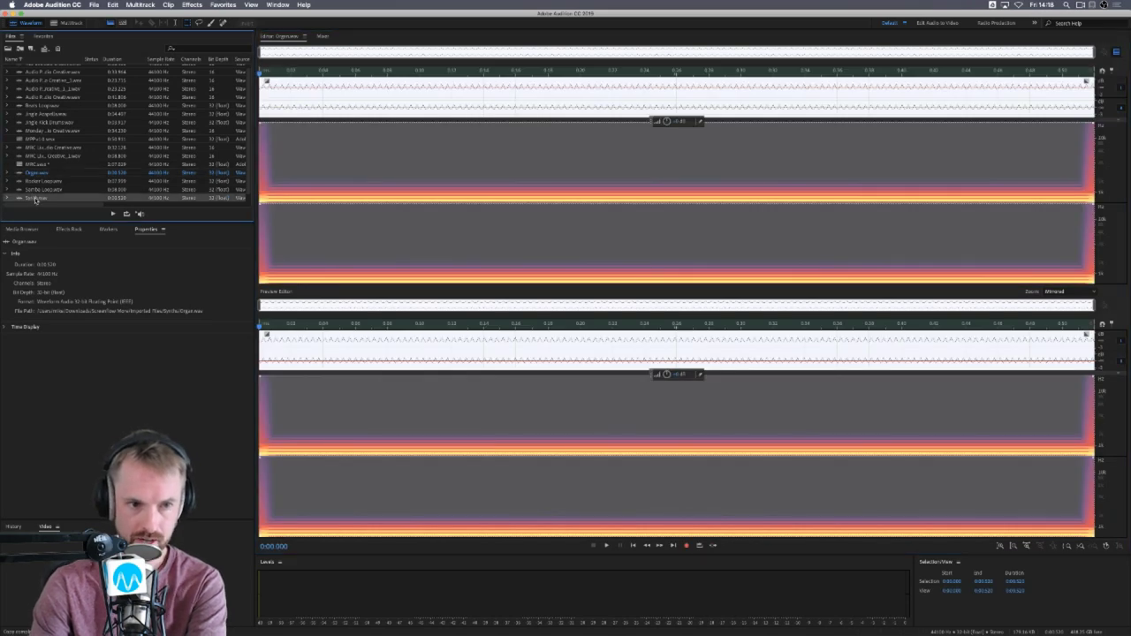
{"action": "double_click", "coordinate": [35, 199]}
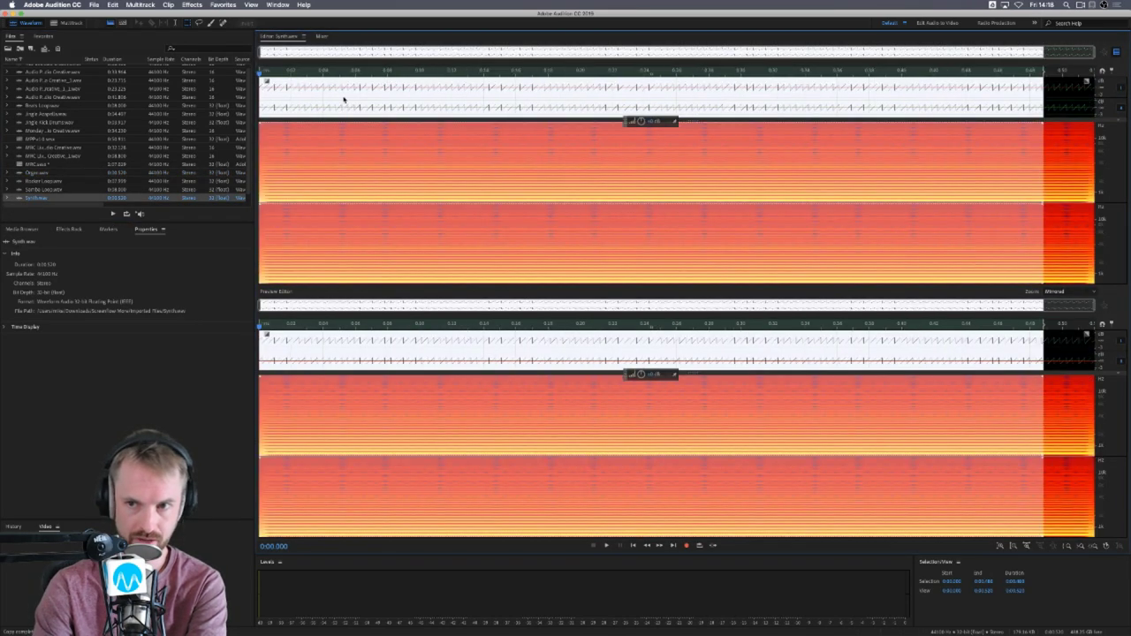
{"action": "key", "text": "Delete"}
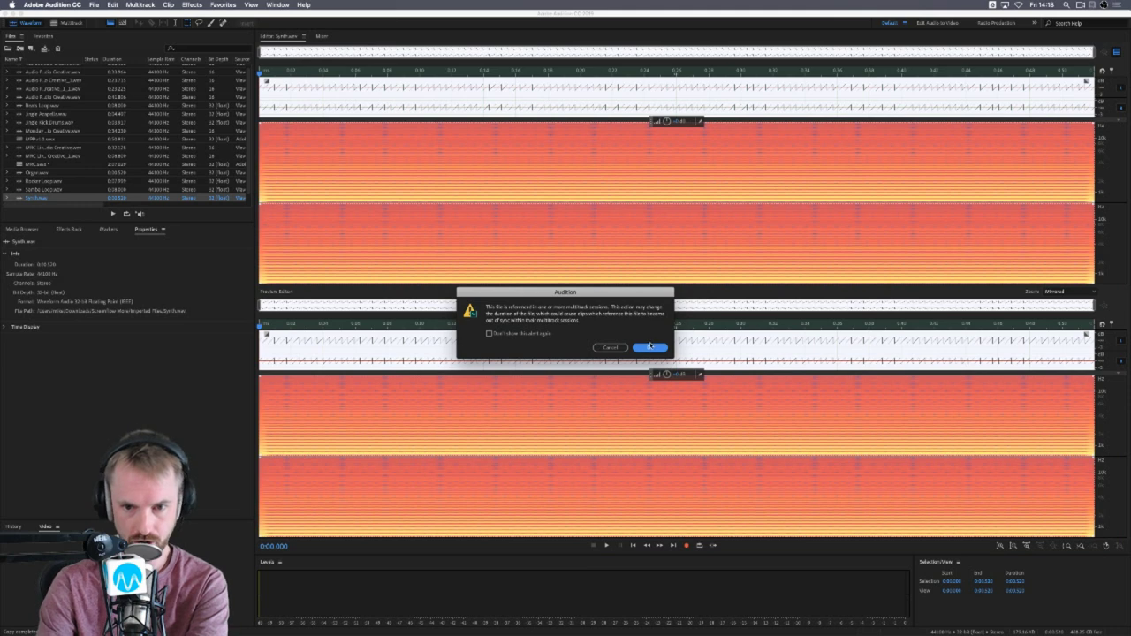
{"action": "key", "text": "Return"}
{"action": "left_click", "coordinate": [69, 22]}
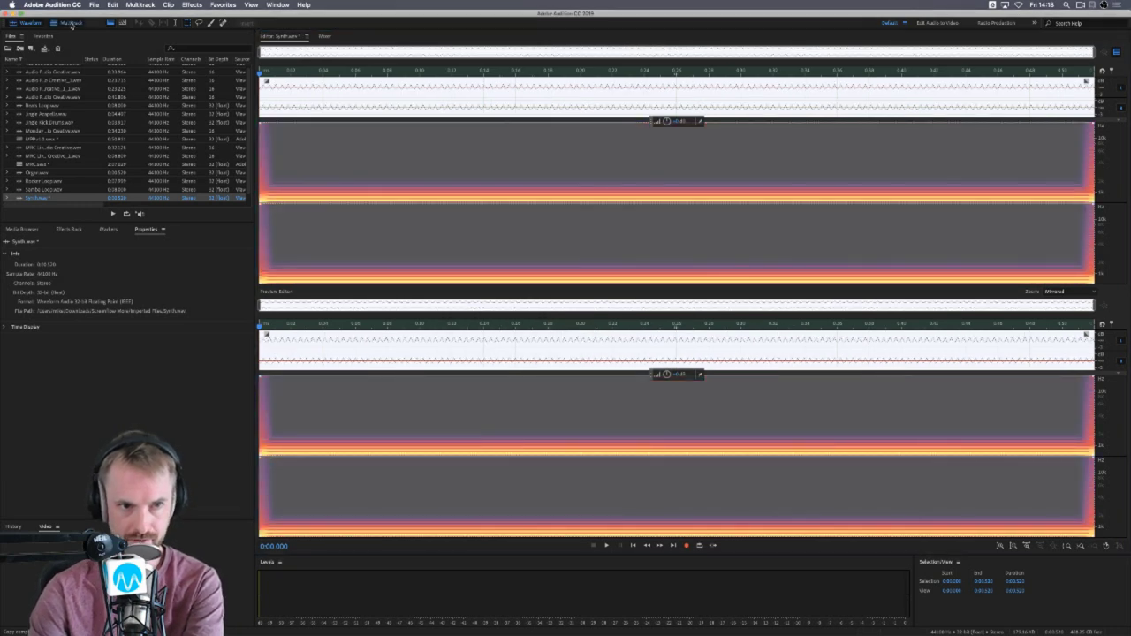
- Play the session to hear the organ in place of the synth, then close everything open
{"action": "left_click", "coordinate": [368, 79]}
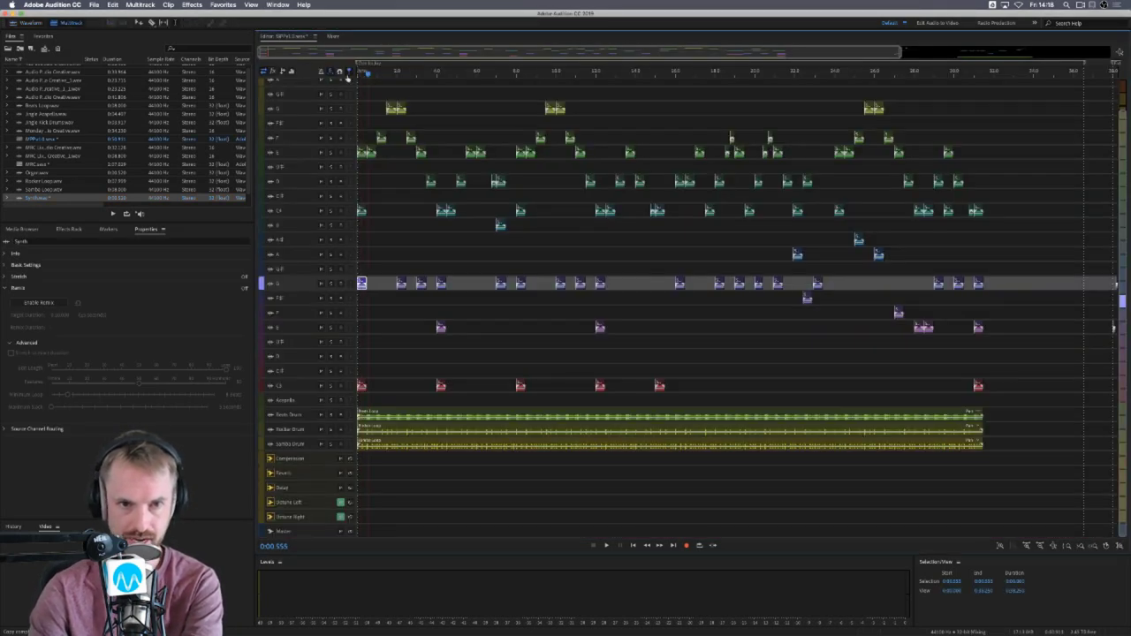
{"action": "key", "text": "space"}
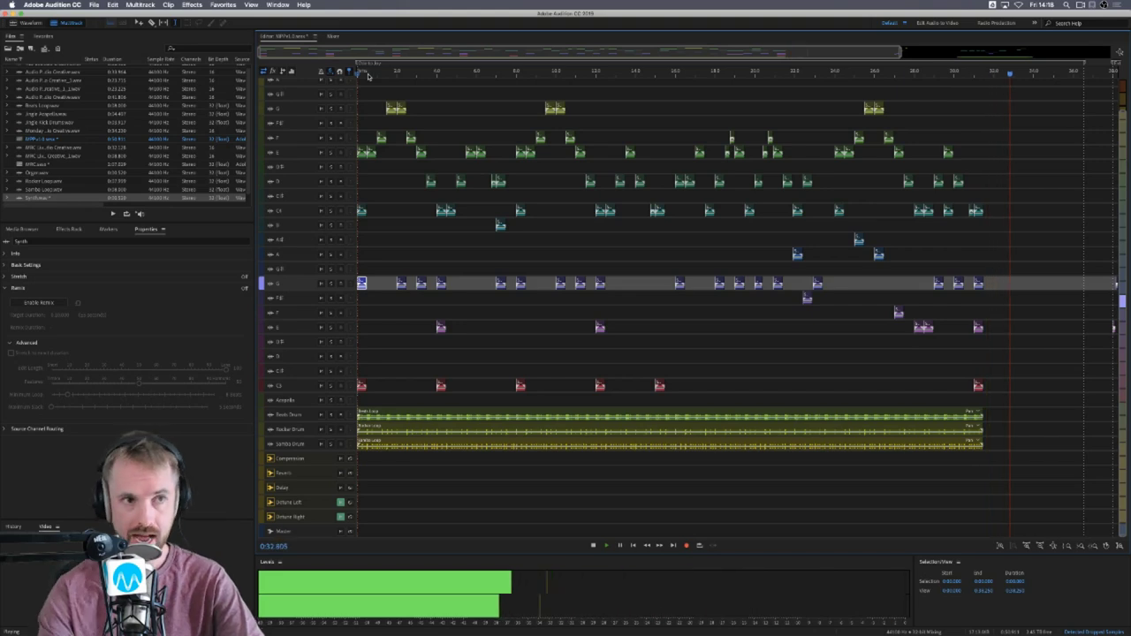
{"action": "key", "text": "space"}
{"action": "left_click", "coordinate": [547, 301]}
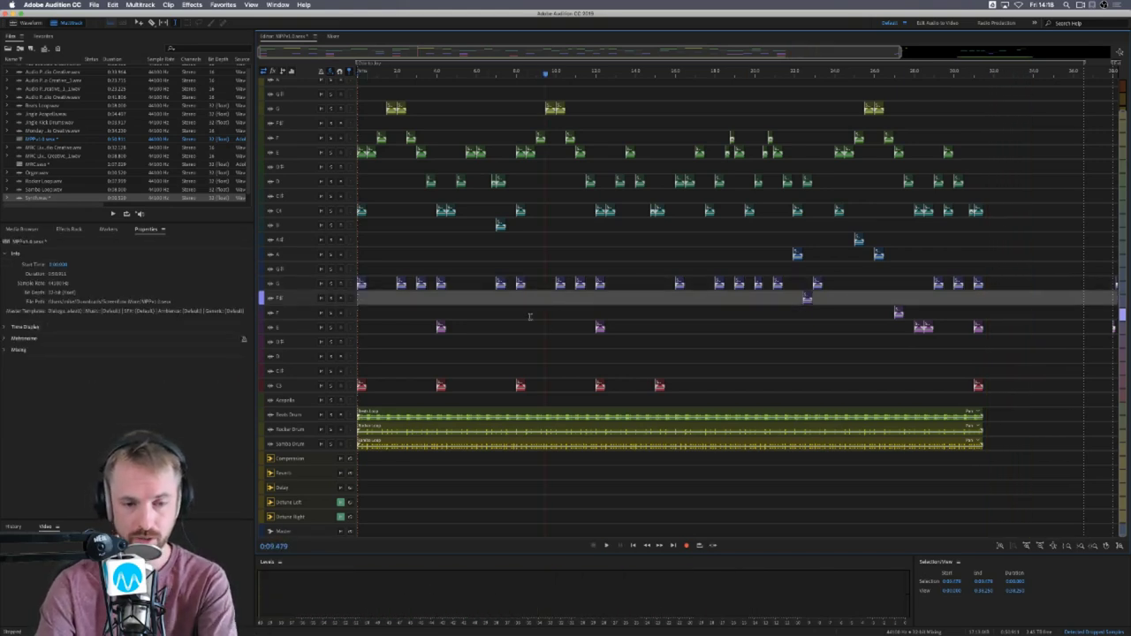
{"action": "left_click", "coordinate": [1103, 5]}
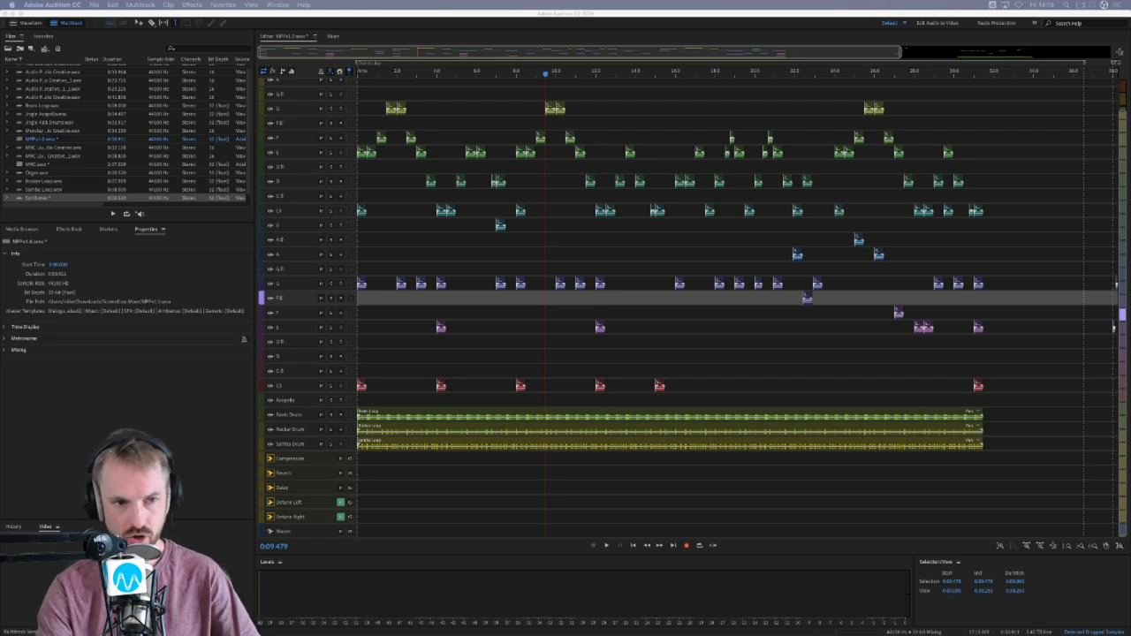
{"action": "left_click", "coordinate": [43, 139]}
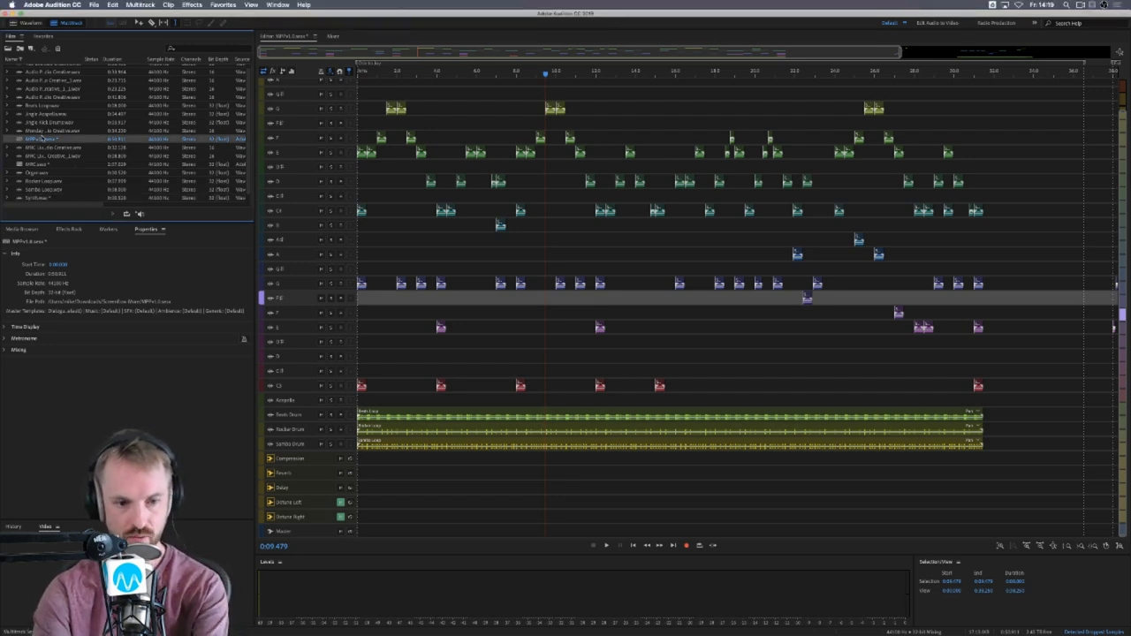
{"action": "key", "text": "super+q"}
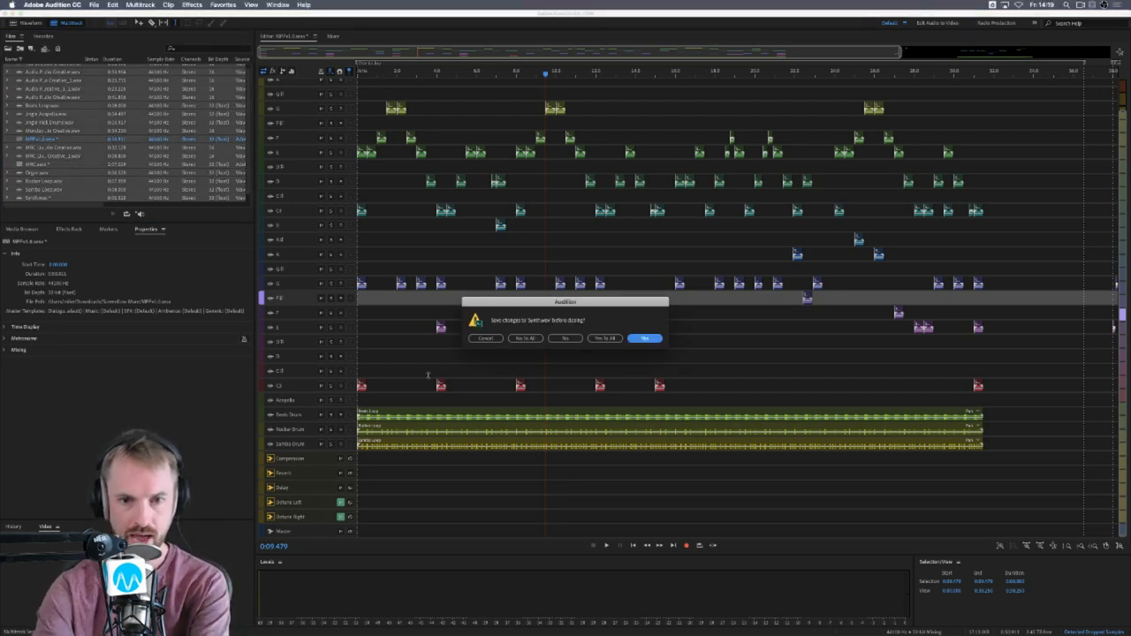
- Close all files without saving and start recording into a new 44100 Hz stereo 32-bit Untitled 1
{"action": "left_click", "coordinate": [526, 339]}
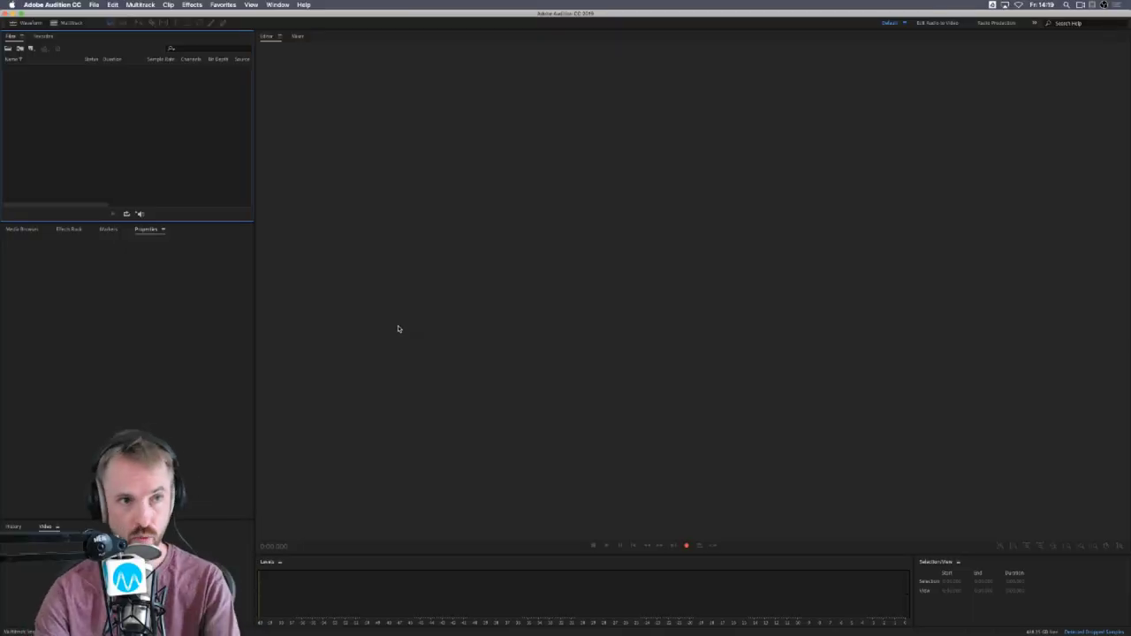
{"action": "left_click", "coordinate": [349, 360]}
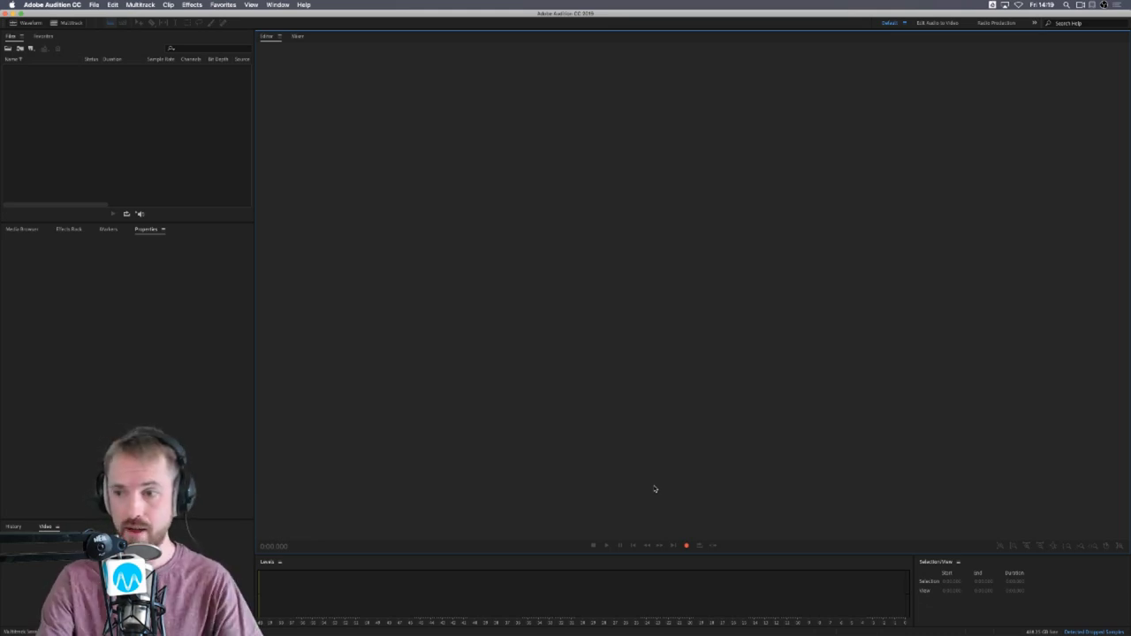
{"action": "left_click", "coordinate": [687, 545]}
{"action": "left_click", "coordinate": [593, 354]}
- Record about 25 seconds of speech, then delete its first nine seconds, leaving about 17.5 seconds
{"action": "left_click", "coordinate": [652, 340]}
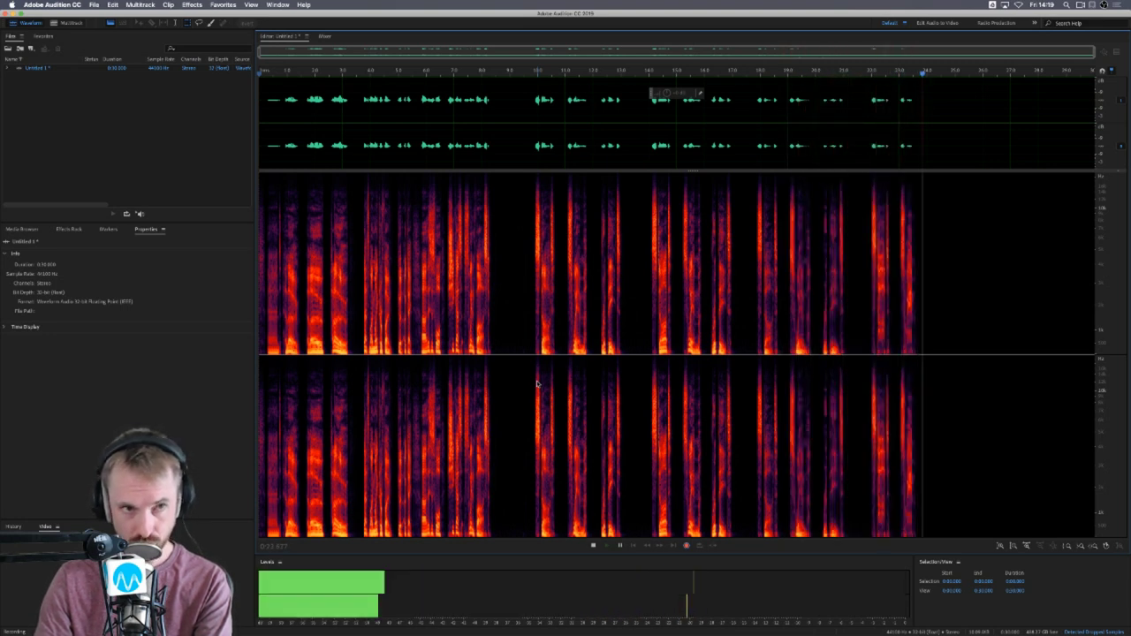
{"action": "key", "text": "space"}
{"action": "left_click", "coordinate": [542, 129]}
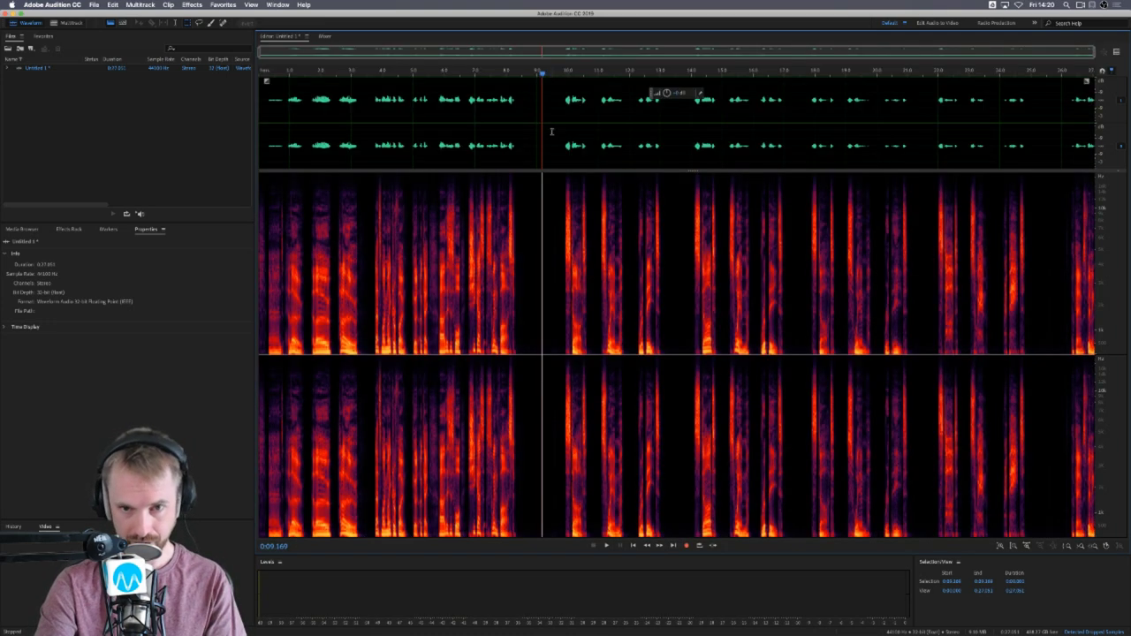
{"action": "left_click_drag", "start_coordinate": [554, 129], "coordinate": [47, 118]}
{"action": "key", "text": "Delete"}
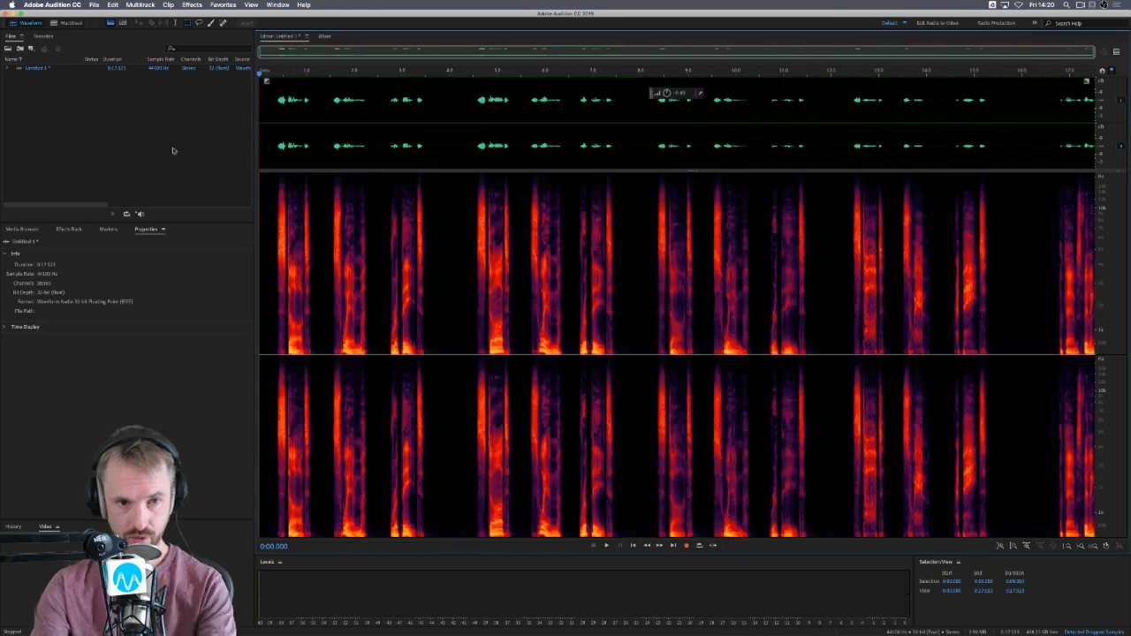
{"action": "key", "text": "super+a"}
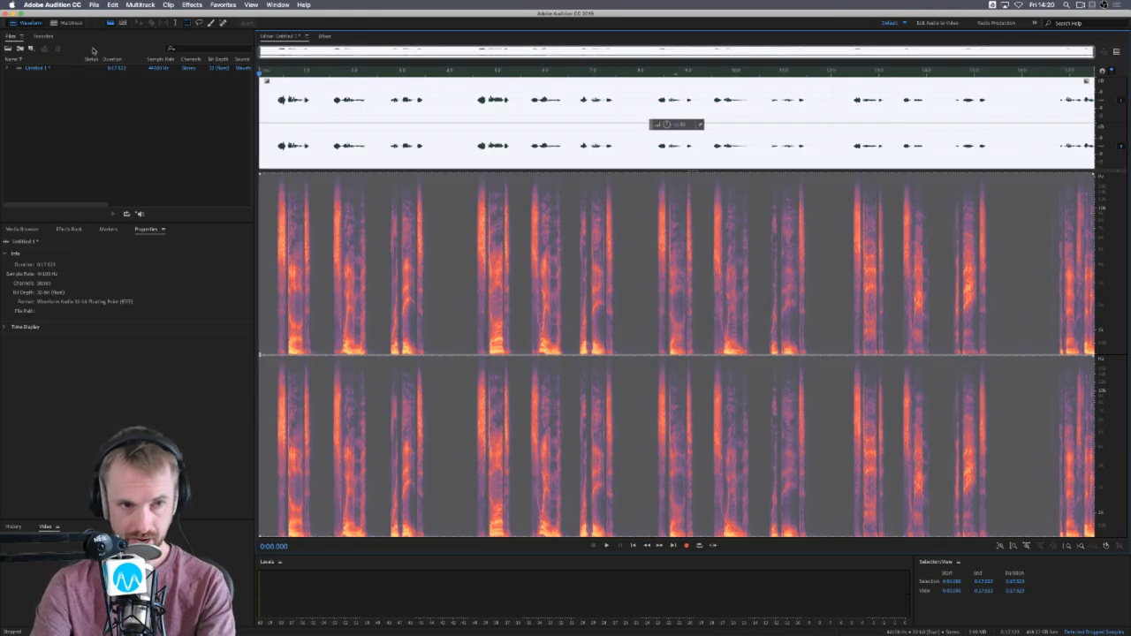
{"action": "left_click", "coordinate": [67, 22]}
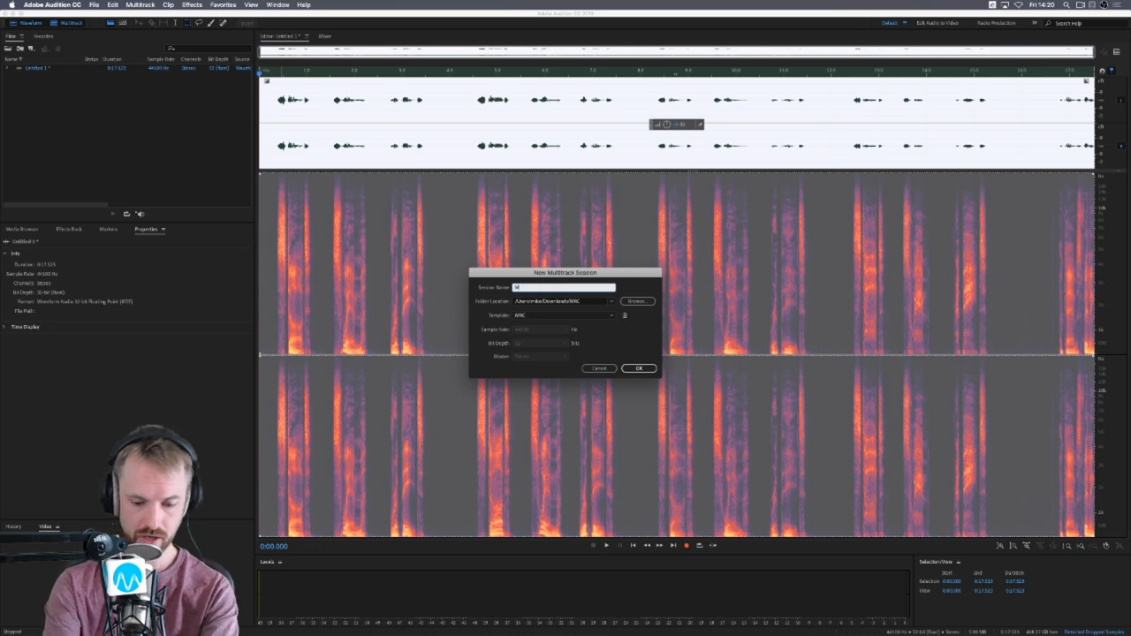
- Create the multitrack session 'MRC RF' and place Untitled 1 on the Voice Processed track
{"action": "type", "text": "MRC RF"}
{"action": "key", "text": "Return"}
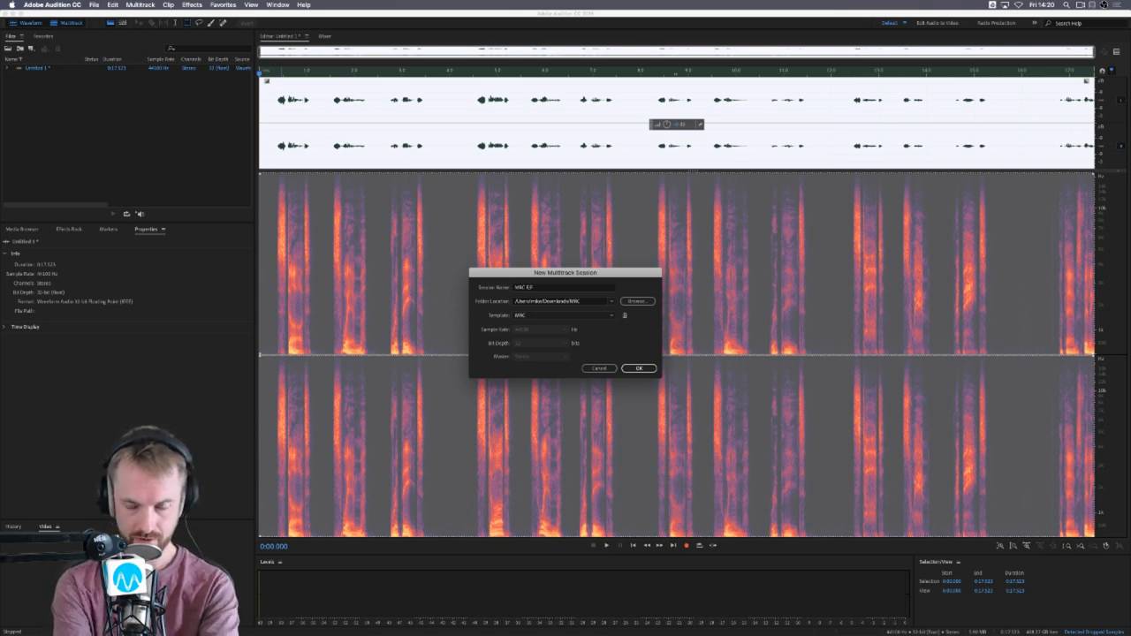
{"action": "left_click_drag", "start_coordinate": [46, 78], "coordinate": [364, 81]}
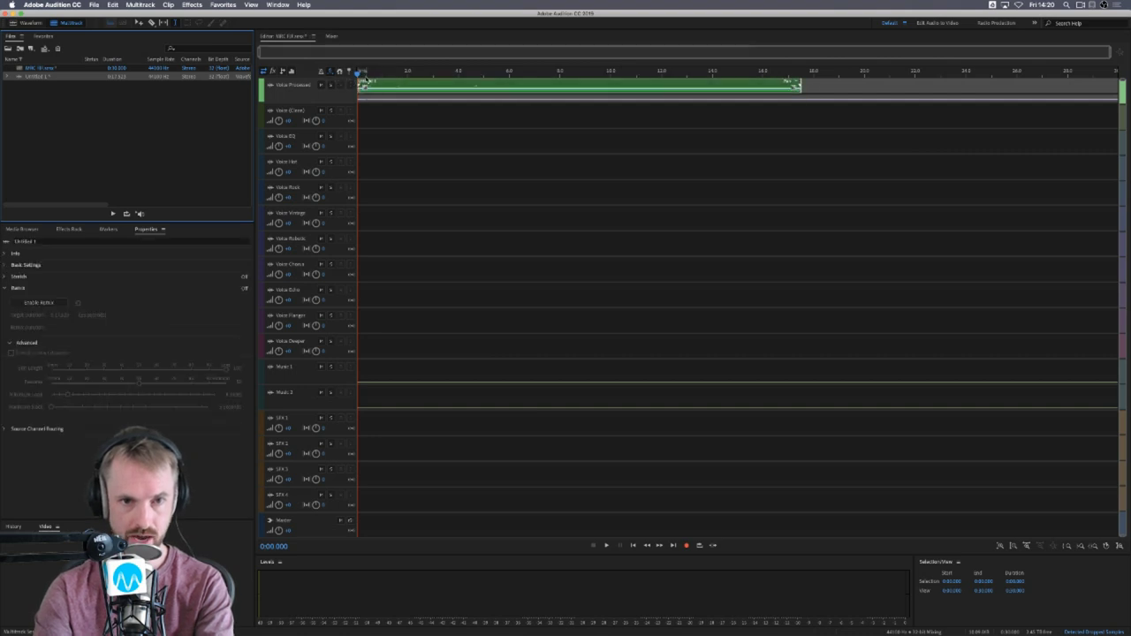
- Cut a short range out of the clip and move the second piece onto Voice (Clone)
{"action": "scroll", "coordinate": [339, 90], "scroll_direction": "up", "scroll_amount": 2}
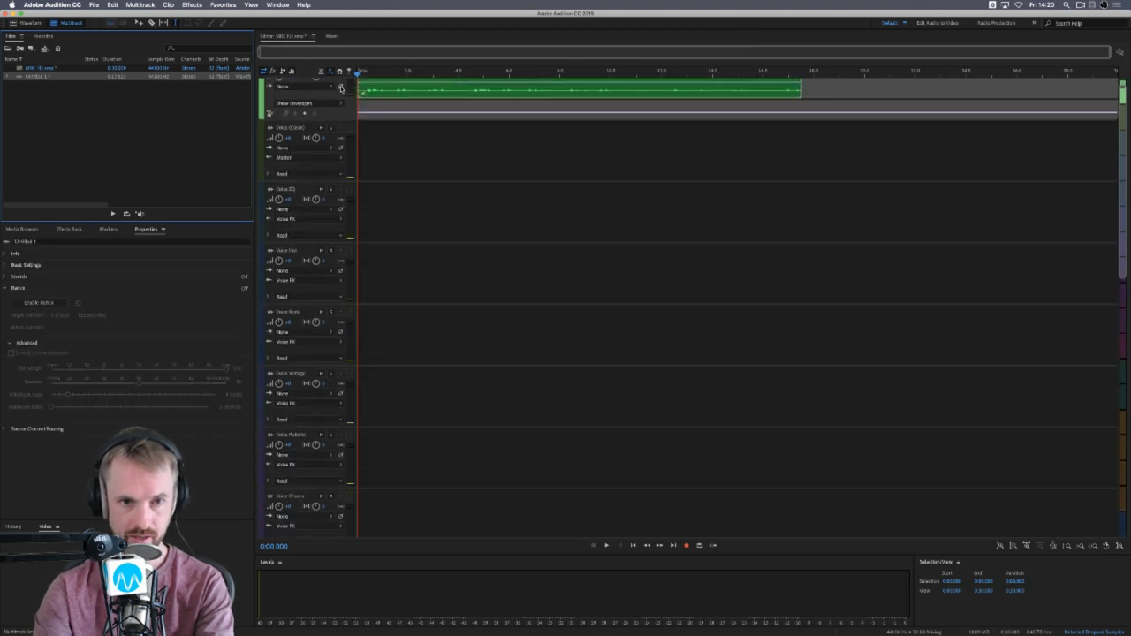
{"action": "scroll", "coordinate": [367, 75], "scroll_direction": "up", "scroll_amount": 1}
{"action": "scroll", "coordinate": [368, 88], "scroll_direction": "up", "scroll_amount": 1}
{"action": "left_click", "coordinate": [362, 113]}
{"action": "mouse_move", "coordinate": [459, 105]}
{"action": "left_mouse_down"}
{"action": "mouse_move", "coordinate": [476, 104]}
{"action": "mouse_move", "coordinate": [409, 170]}
{"action": "left_mouse_up"}
{"action": "key", "text": "Delete"}
{"action": "key", "text": "super+z"}
{"action": "left_click", "coordinate": [505, 159]}
{"action": "left_click_drag", "start_coordinate": [488, 108], "coordinate": [380, 171]}
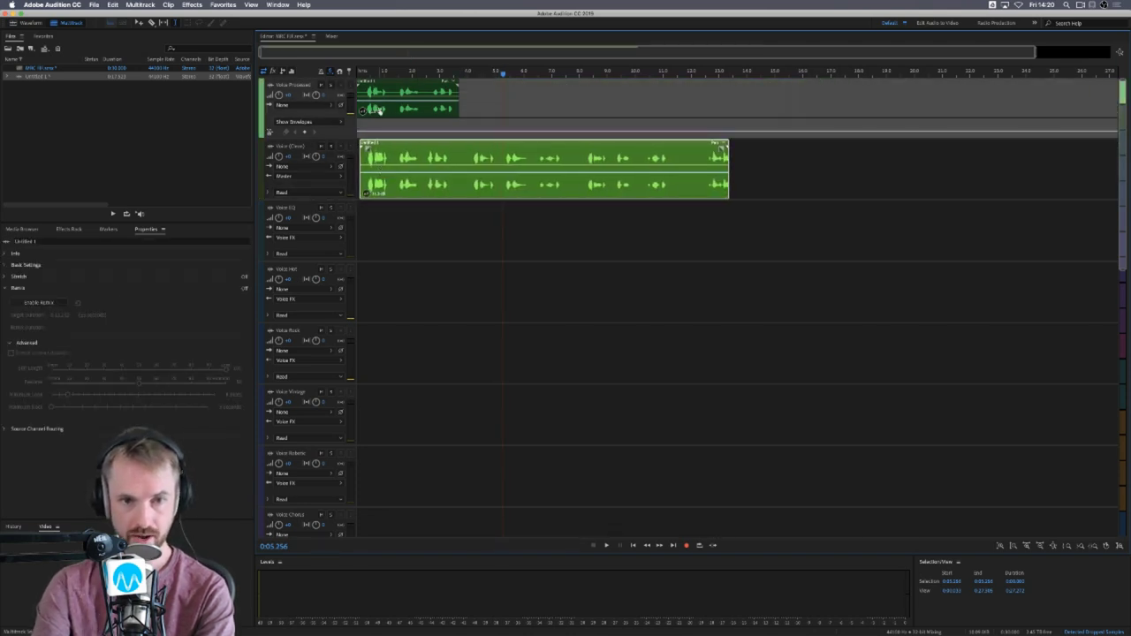
- Play back the two clips from the start and show the track effects
{"action": "left_click", "coordinate": [366, 90]}
{"action": "key", "text": "space"}
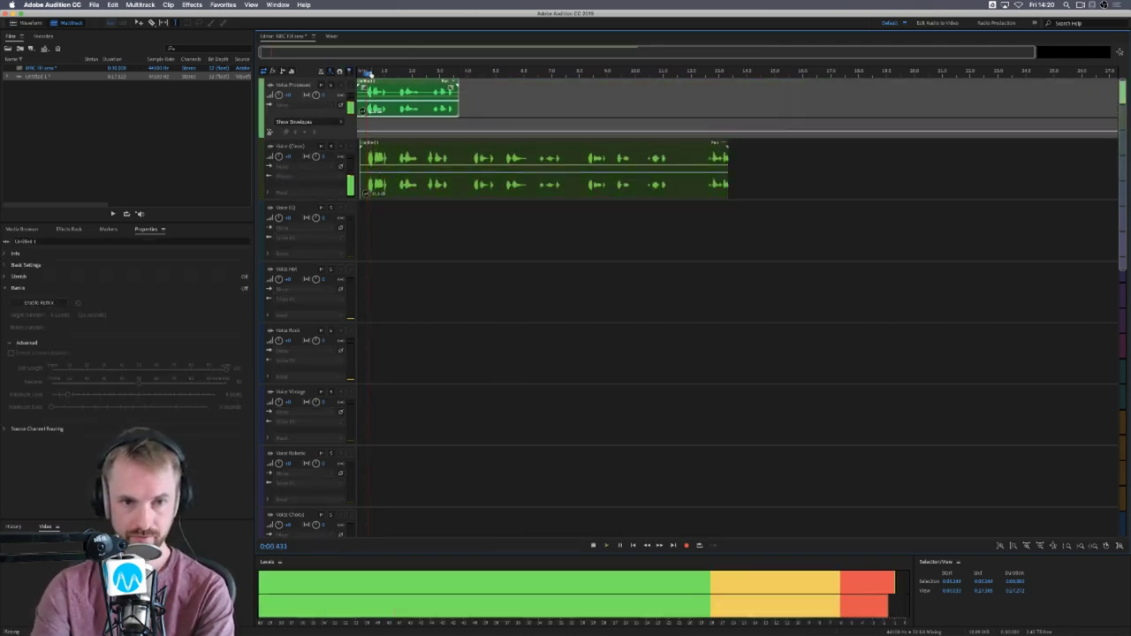
{"action": "scroll", "coordinate": [365, 71], "scroll_direction": "up", "scroll_amount": 3}
{"action": "scroll", "coordinate": [366, 70], "scroll_direction": "up", "scroll_amount": 1}
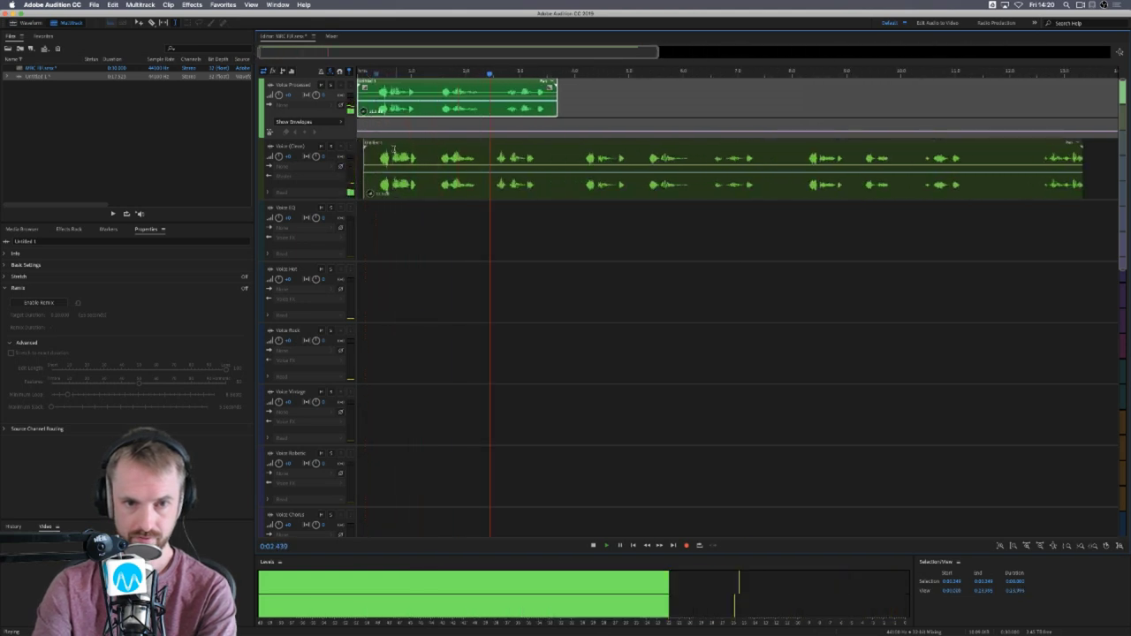
{"action": "key", "text": "space"}
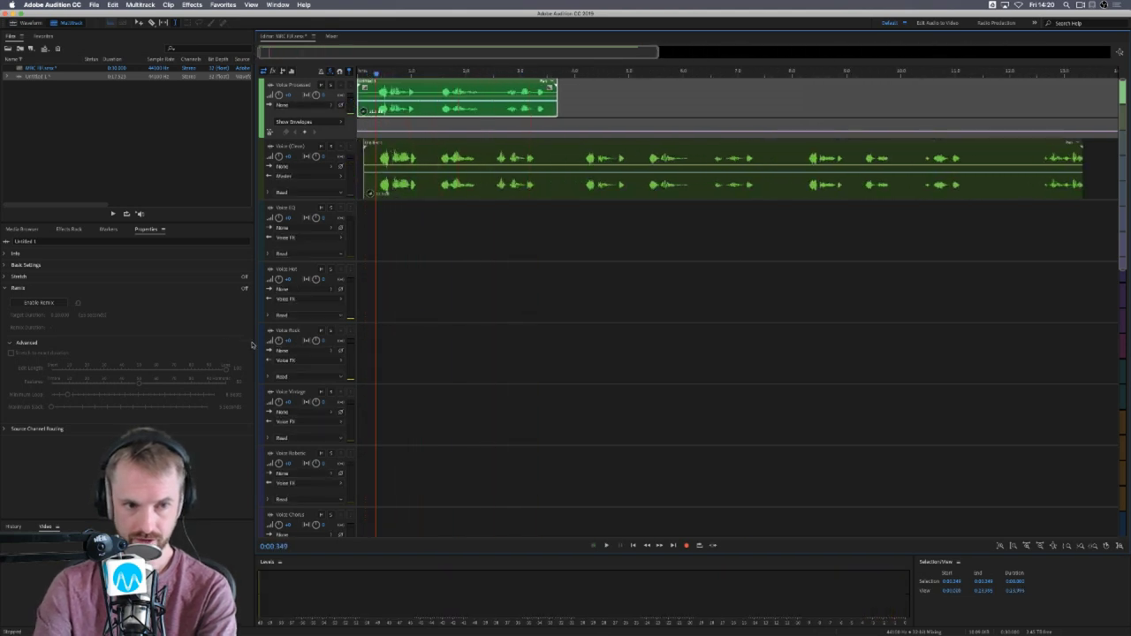
{"action": "left_click", "coordinate": [68, 229]}
- Switch on Studio Reverb on the Voice FX track and play the session
{"action": "scroll", "coordinate": [338, 236], "scroll_direction": "down", "scroll_amount": 5}
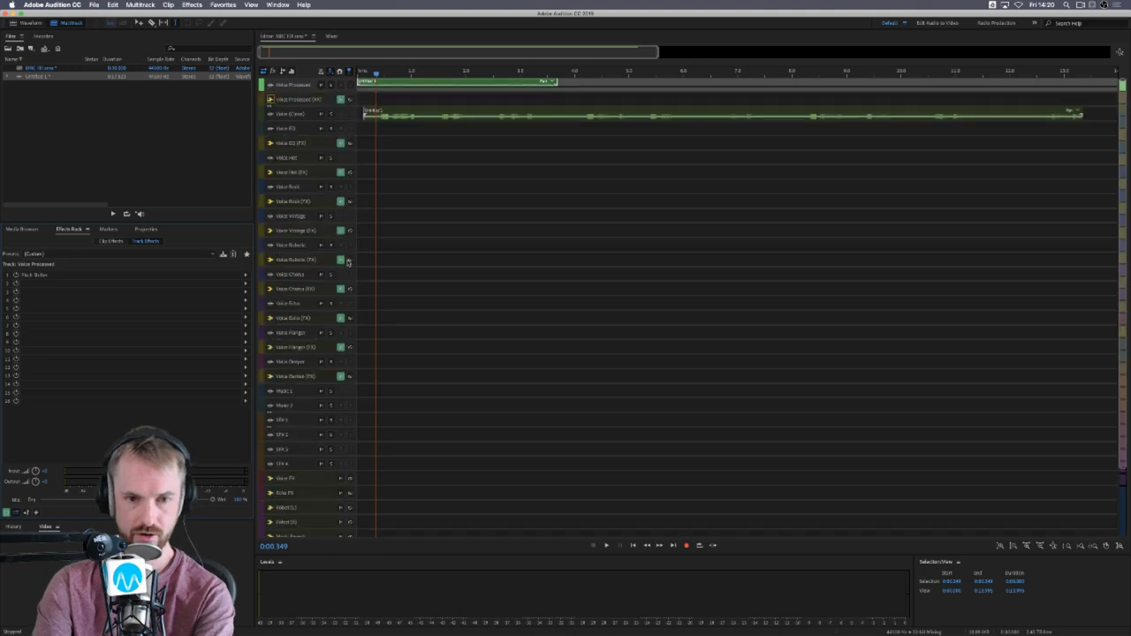
{"action": "left_click", "coordinate": [373, 482]}
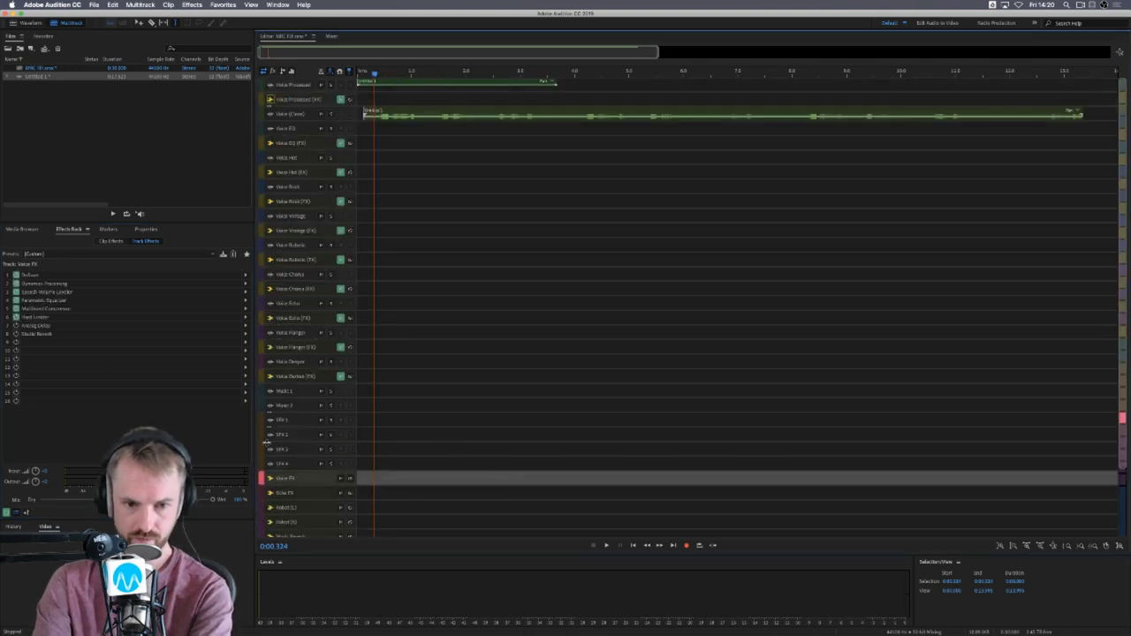
{"action": "left_click", "coordinate": [16, 334]}
{"action": "scroll", "coordinate": [324, 250], "scroll_direction": "up", "scroll_amount": 5}
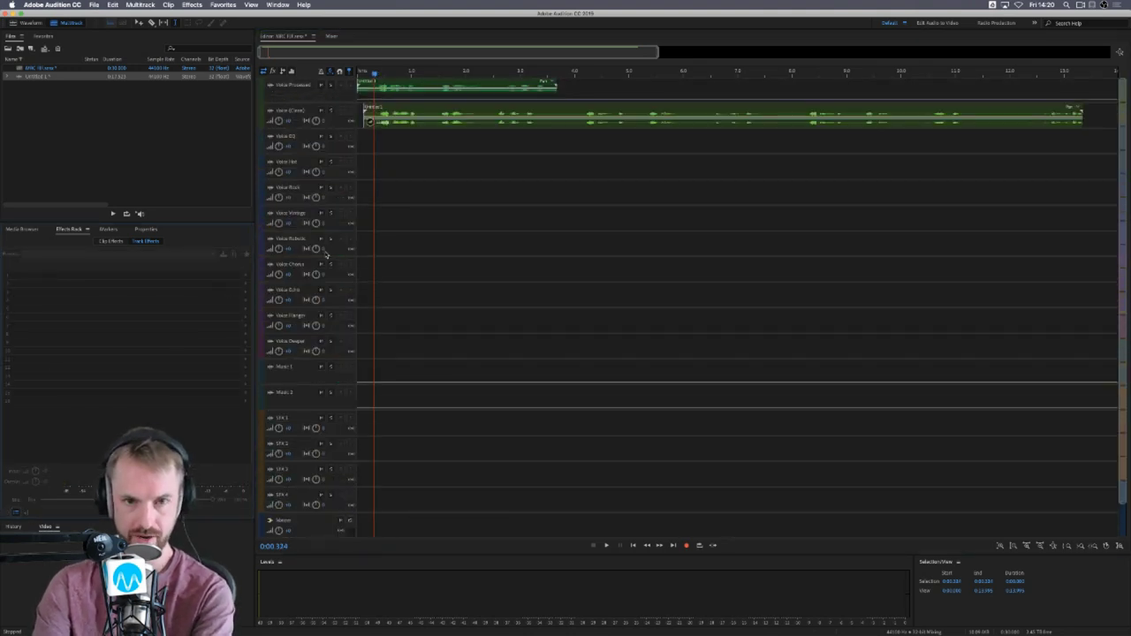
{"action": "scroll", "coordinate": [350, 106], "scroll_direction": "up", "scroll_amount": 5}
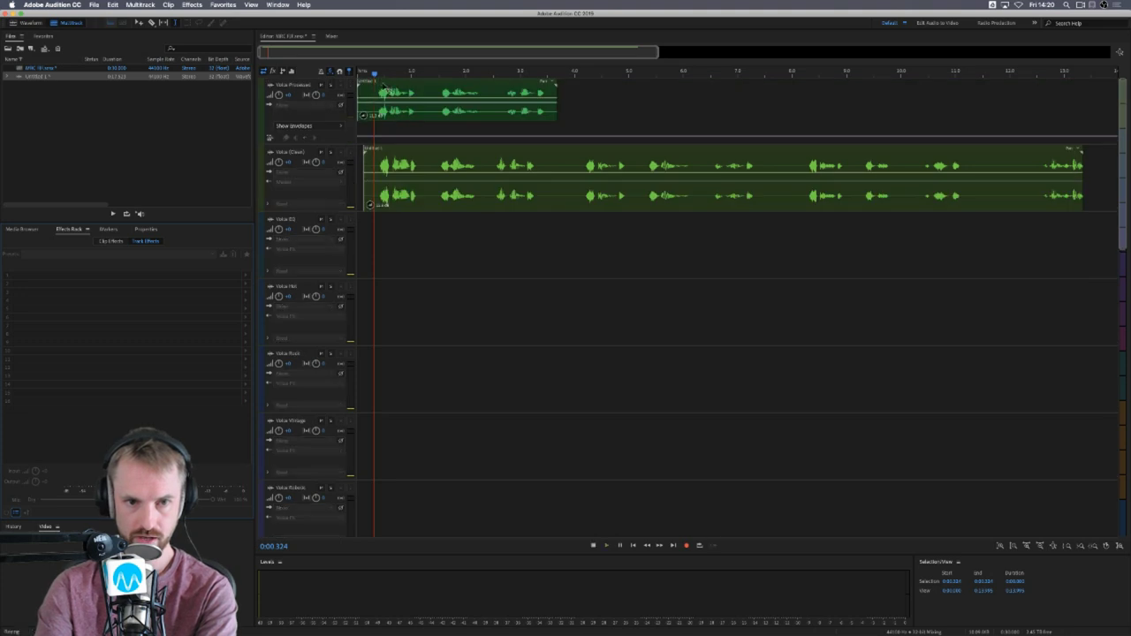
{"action": "key", "text": "space"}
{"action": "scroll", "coordinate": [384, 75], "scroll_direction": "up", "scroll_amount": 3}
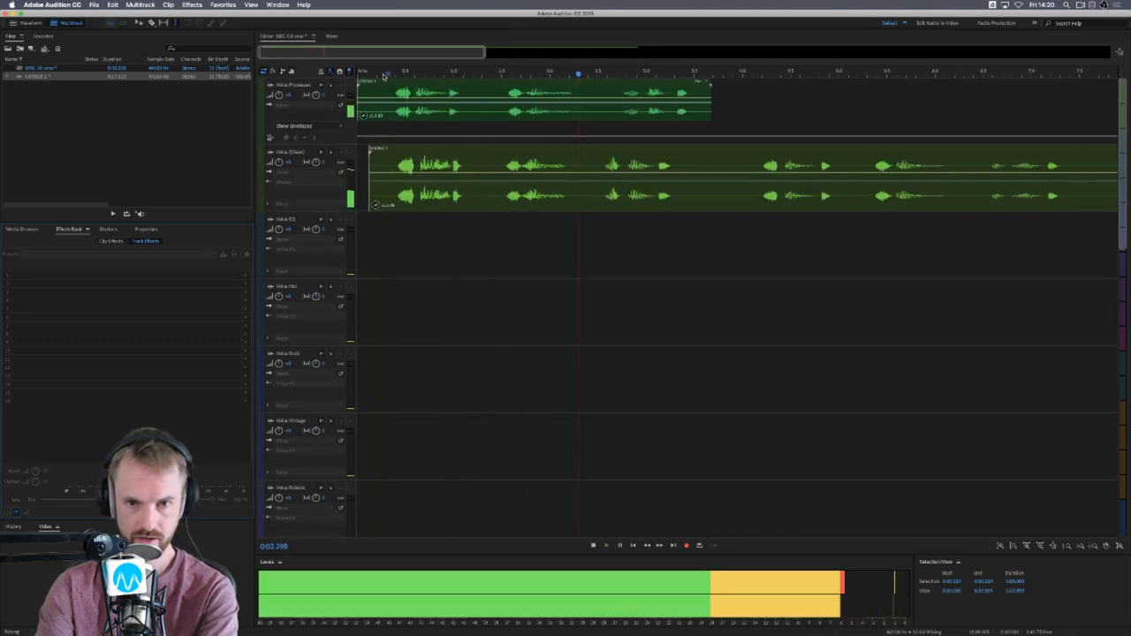
{"action": "key", "text": "space"}
- Try trimming the first 7.9 seconds of the recording, listen, then undo the cut
{"action": "scroll", "coordinate": [469, 77], "scroll_direction": "down", "scroll_amount": 4}
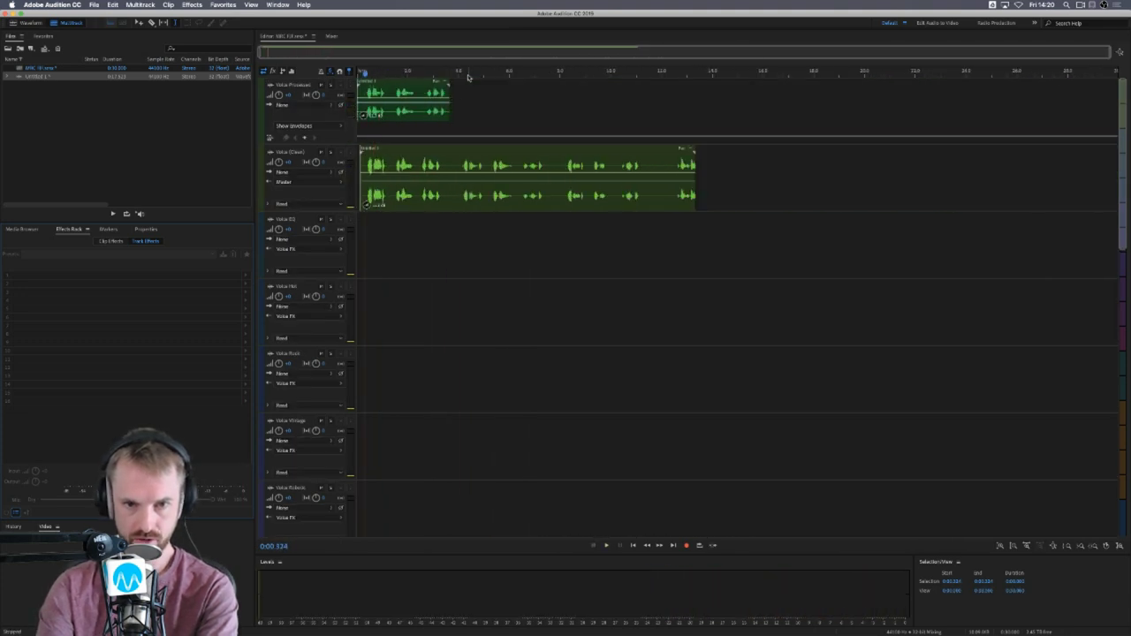
{"action": "left_click_drag", "start_coordinate": [556, 167], "coordinate": [357, 172]}
{"action": "key", "text": "Delete"}
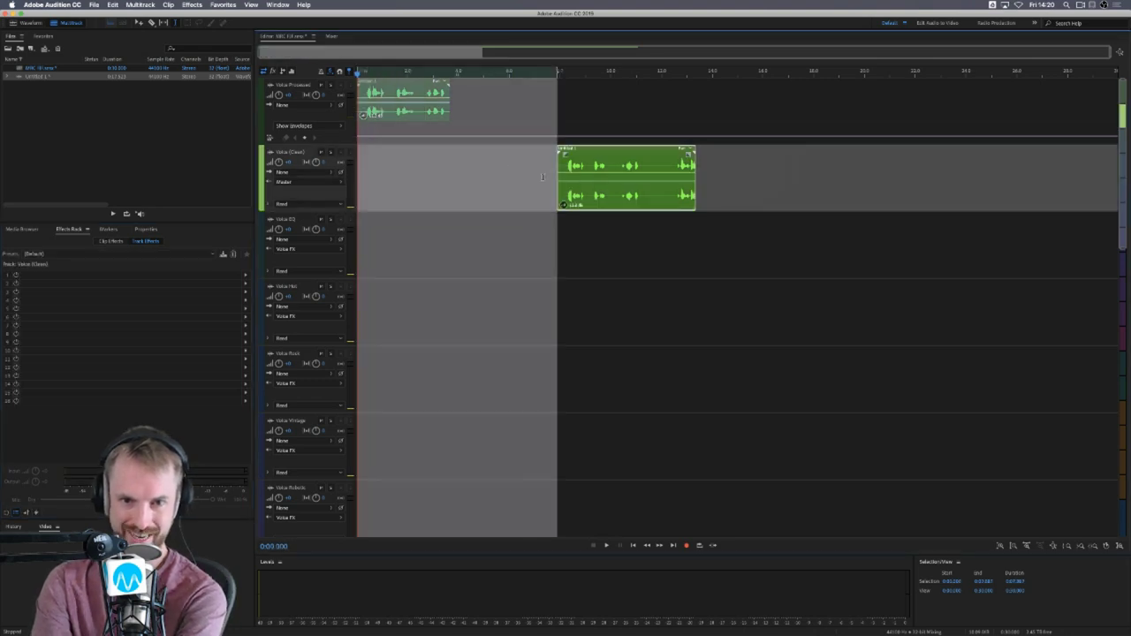
{"action": "left_click", "coordinate": [396, 152]}
{"action": "key", "text": "space"}
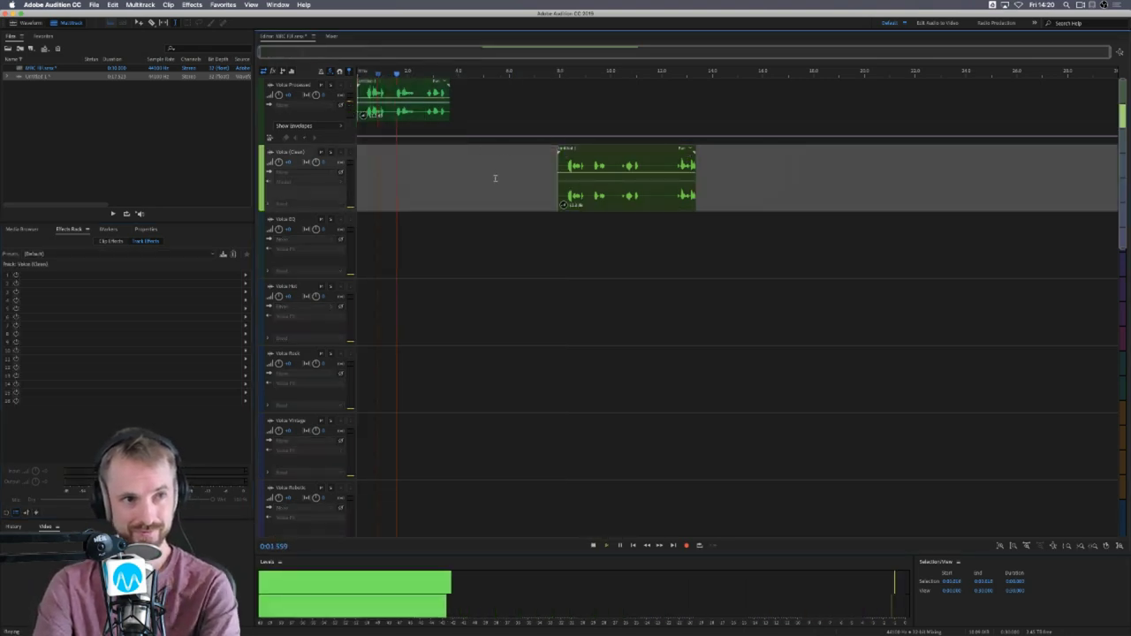
{"action": "key", "text": "space"}
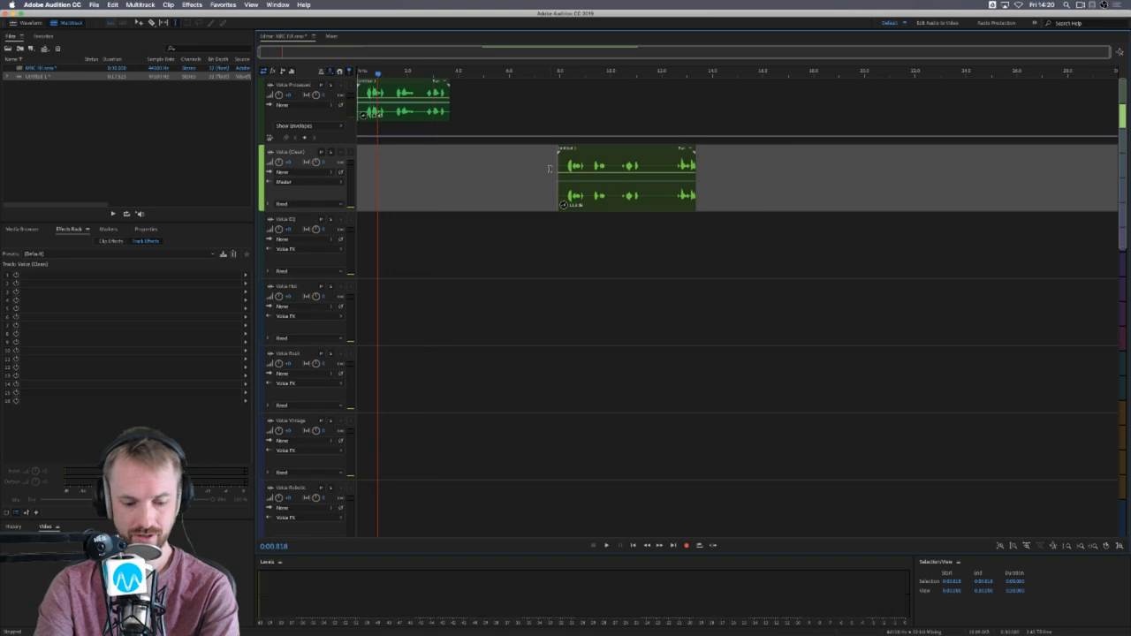
{"action": "key", "text": "ctrl+z"}
- Move the recording onto Voice Processed and delete two pauses and the trailing audio, leaving three clips
{"action": "left_click", "coordinate": [433, 152]}
{"action": "left_click_drag", "start_coordinate": [433, 152], "coordinate": [461, 115]}
{"action": "key", "text": "Delete"}
{"action": "left_click_drag", "start_coordinate": [543, 114], "coordinate": [558, 114]}
{"action": "key", "text": "Delete"}
{"action": "left_click_drag", "start_coordinate": [642, 111], "coordinate": [751, 113]}
{"action": "key", "text": "Delete"}
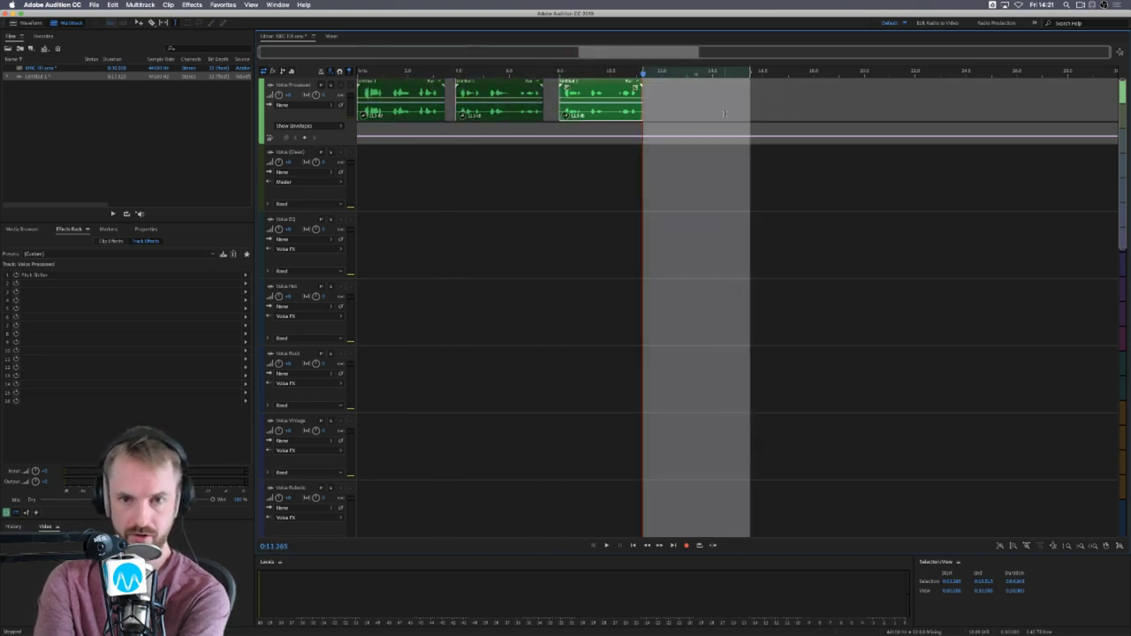
- Move the middle clip onto Voice EQ and the last clip onto Voice Hot
{"action": "left_click", "coordinate": [492, 84]}
{"action": "left_click_drag", "start_coordinate": [492, 85], "coordinate": [402, 234]}
{"action": "left_click_drag", "start_coordinate": [588, 84], "coordinate": [394, 307]}
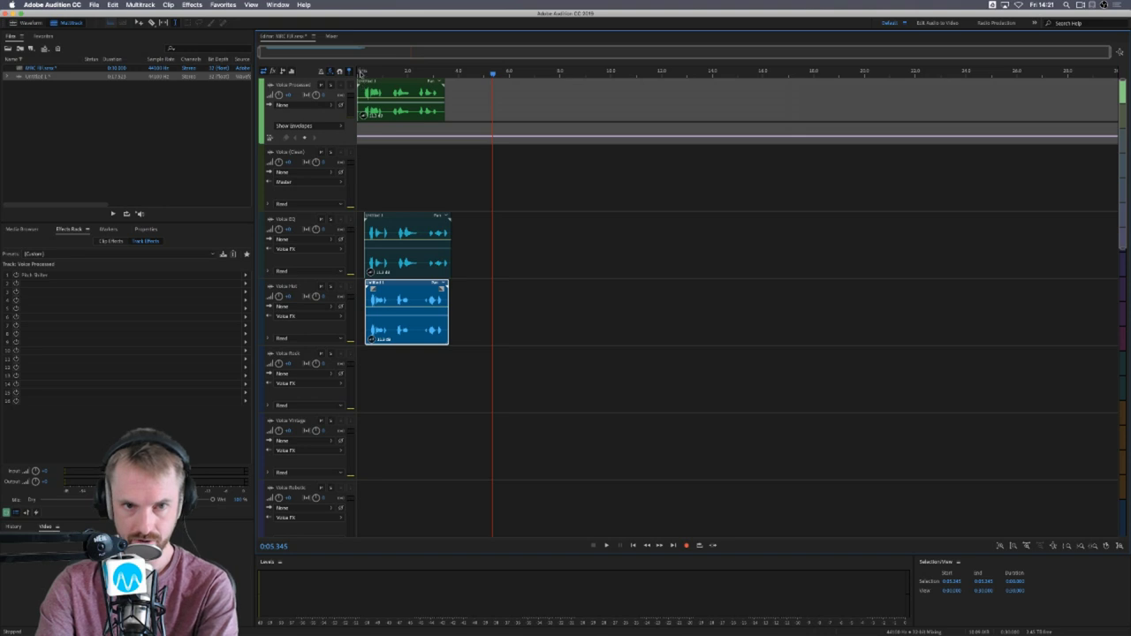
- Align the Voice EQ and Voice Hot clips at the start and split the Voice Hot clip
{"action": "left_click", "coordinate": [360, 72]}
{"action": "scroll", "coordinate": [367, 75], "scroll_direction": "up", "scroll_amount": 5}
{"action": "left_click", "coordinate": [384, 74]}
{"action": "left_click_drag", "start_coordinate": [416, 218], "coordinate": [397, 218]}
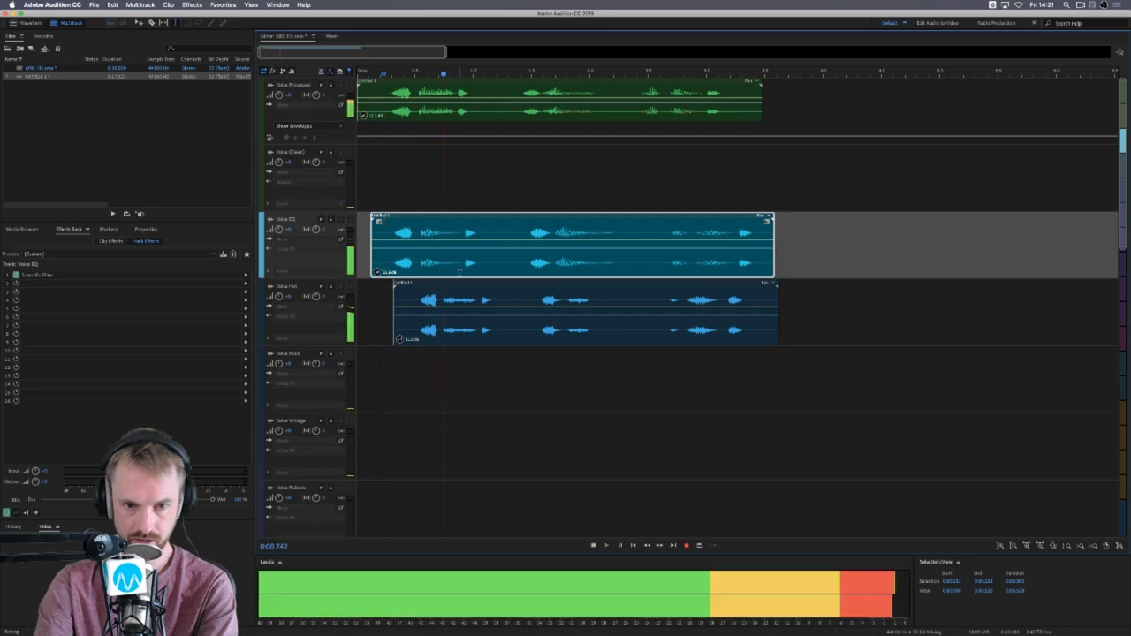
{"action": "left_click_drag", "start_coordinate": [460, 287], "coordinate": [438, 288]}
{"action": "key", "text": "space"}
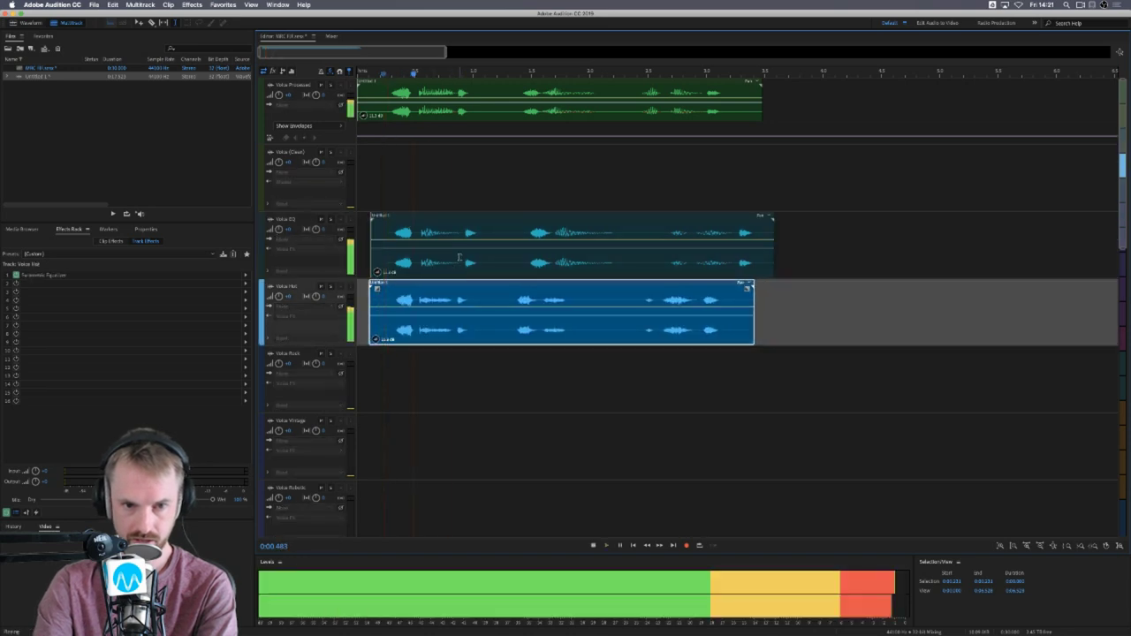
{"action": "left_click", "coordinate": [514, 303]}
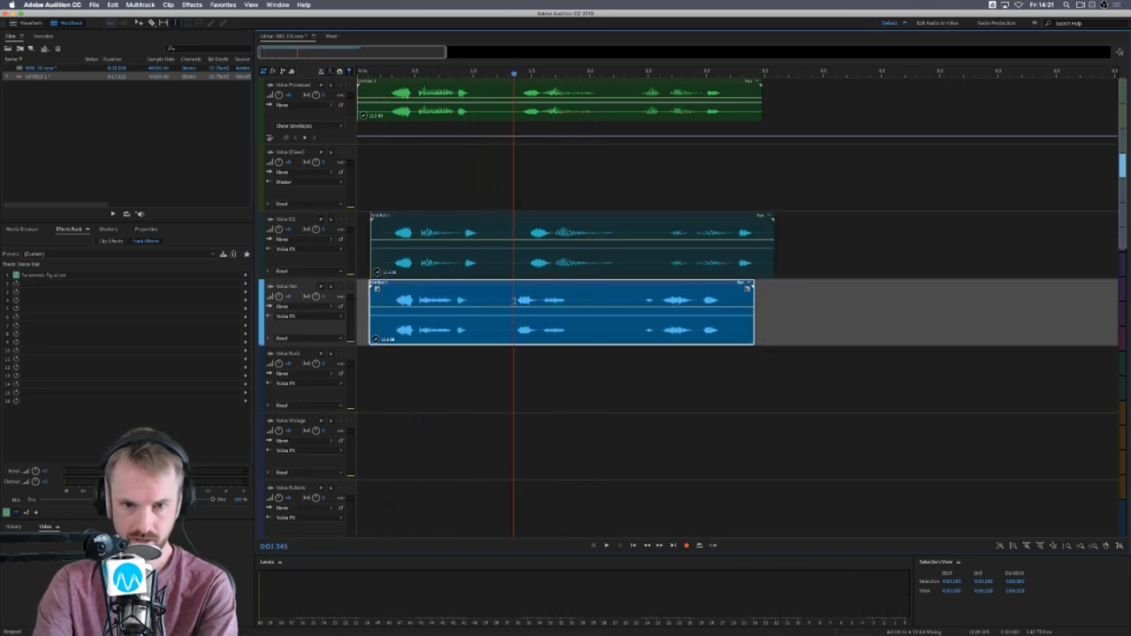
{"action": "key", "text": "super+k"}
{"action": "left_click_drag", "start_coordinate": [541, 290], "coordinate": [553, 290]}
- Cut a short stretch from the Voice Hot clip and extend neighbouring clips to close the gap
{"action": "left_click_drag", "start_coordinate": [640, 296], "coordinate": [678, 290]}
{"action": "key", "text": "Delete"}
{"action": "left_click", "coordinate": [665, 363]}
{"action": "left_click", "coordinate": [665, 290]}
{"action": "left_click", "coordinate": [379, 174]}
{"action": "key", "text": "space"}
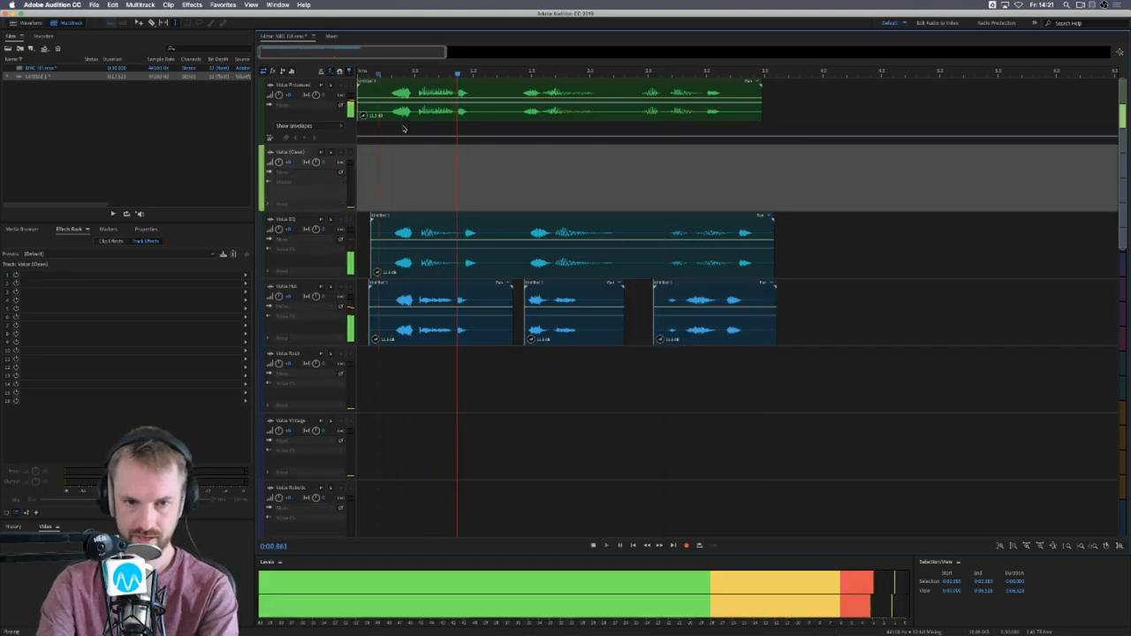
{"action": "key", "text": "space"}
{"action": "left_click_drag", "start_coordinate": [515, 291], "coordinate": [526, 291]}
{"action": "left_click_drag", "start_coordinate": [626, 291], "coordinate": [635, 291]}
{"action": "key", "text": "space"}
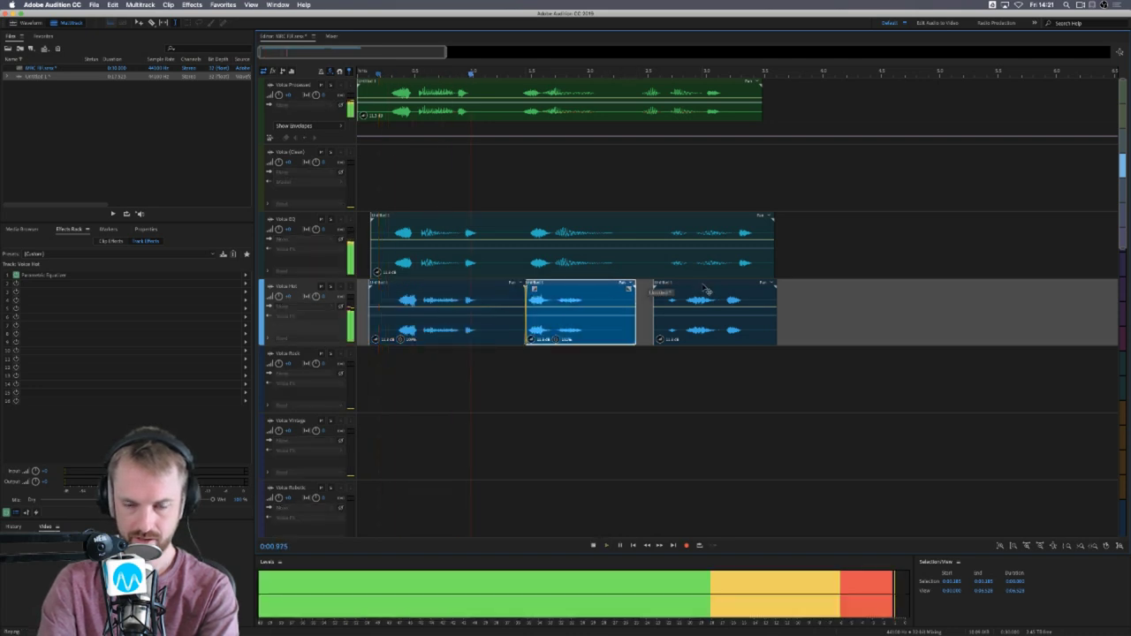
{"action": "left_click", "coordinate": [698, 289]}
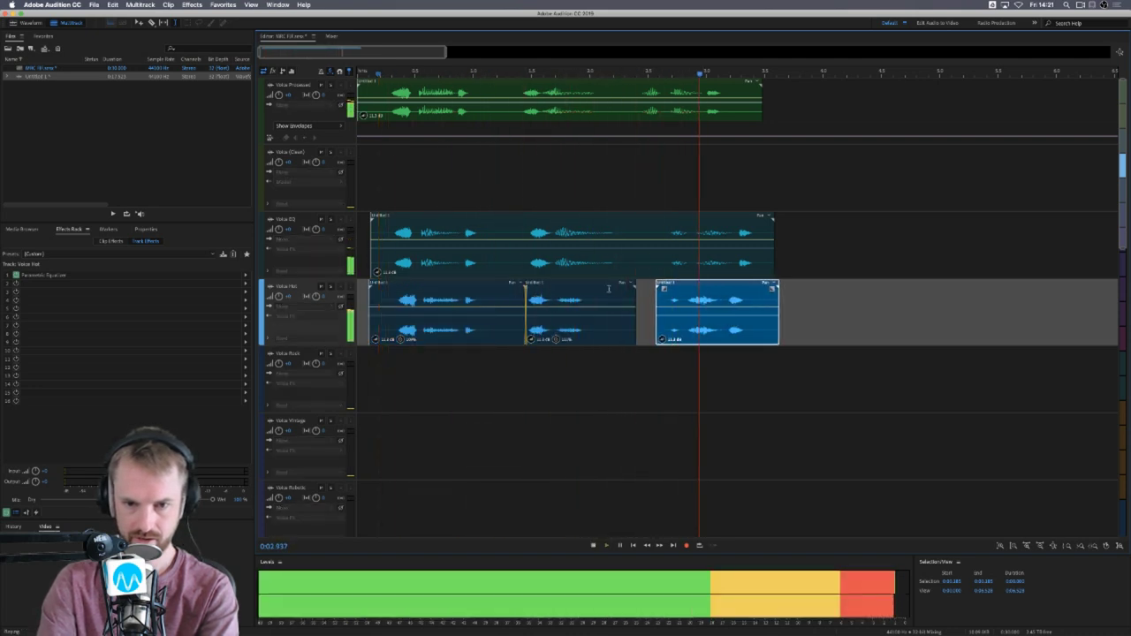
{"action": "key", "text": "space"}
{"action": "key", "text": "space"}
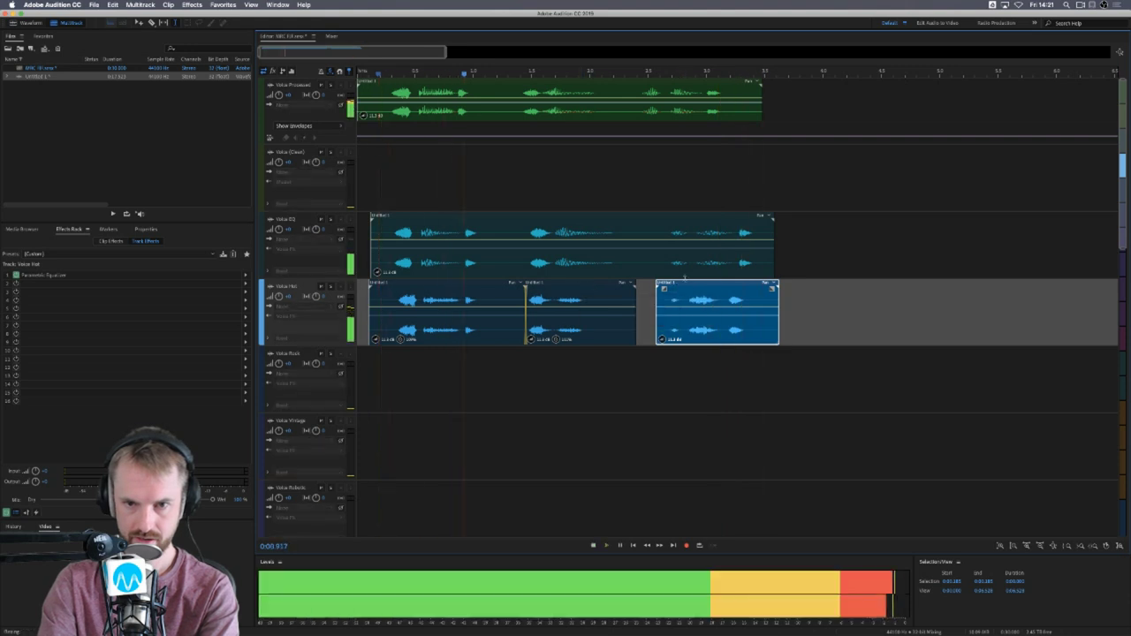
- Delete stretches from the Voice EQ and Voice Hot clips and shorten the middle Voice EQ clip
{"action": "left_click_drag", "start_coordinate": [660, 230], "coordinate": [631, 231]}
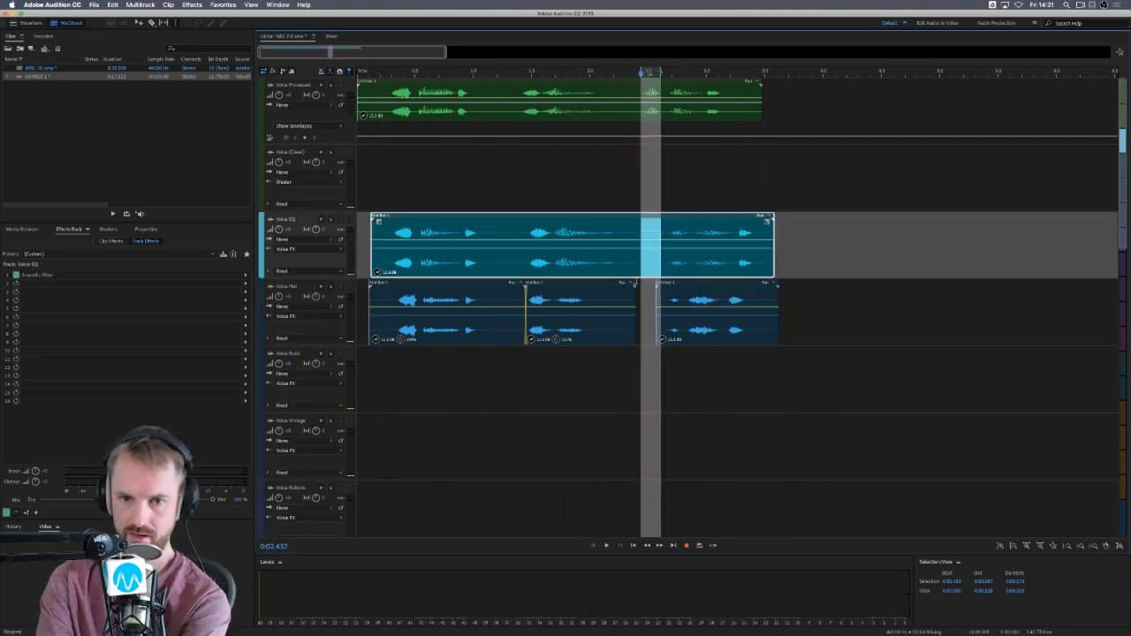
{"action": "key", "text": "Delete"}
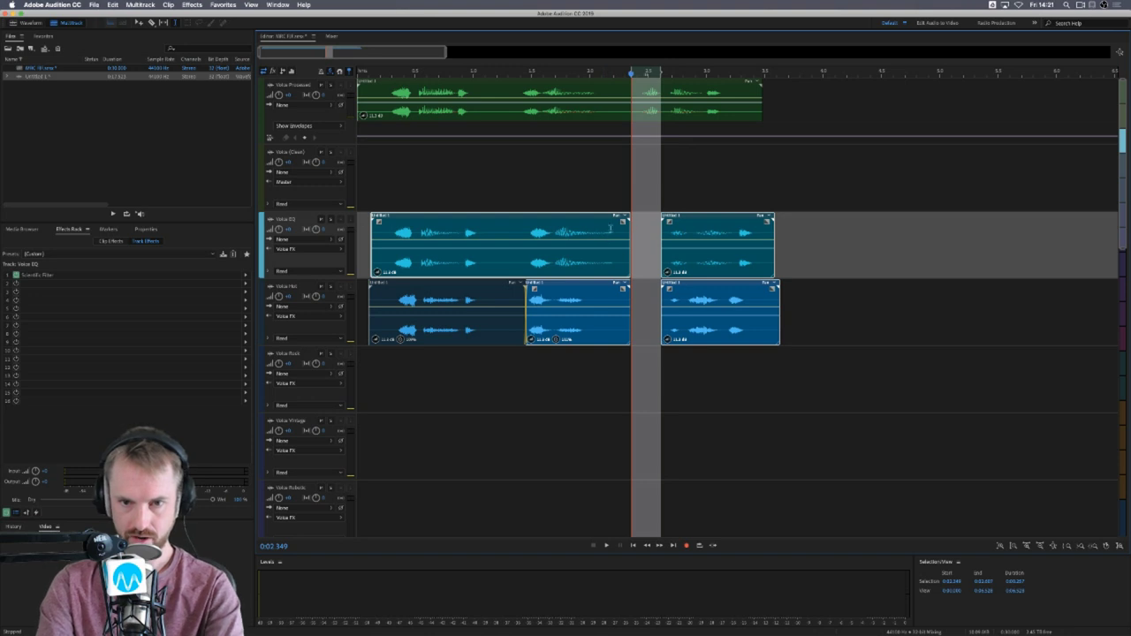
{"action": "left_click_drag", "start_coordinate": [521, 231], "coordinate": [507, 231]}
{"action": "key", "text": "Delete"}
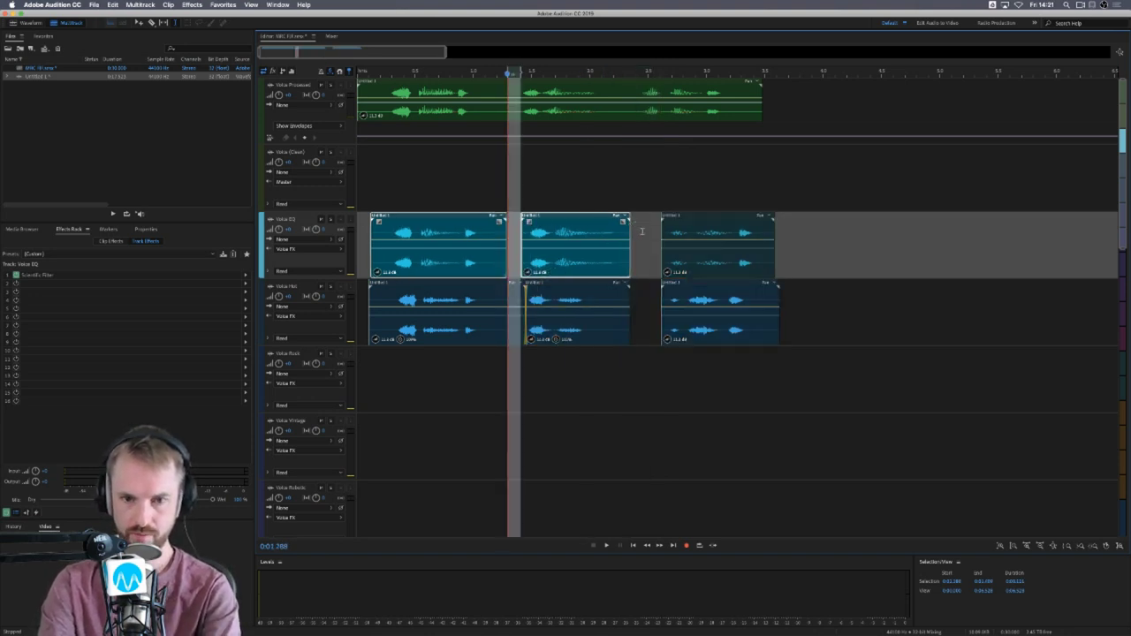
{"action": "left_click", "coordinate": [601, 223]}
{"action": "left_click", "coordinate": [625, 220]}
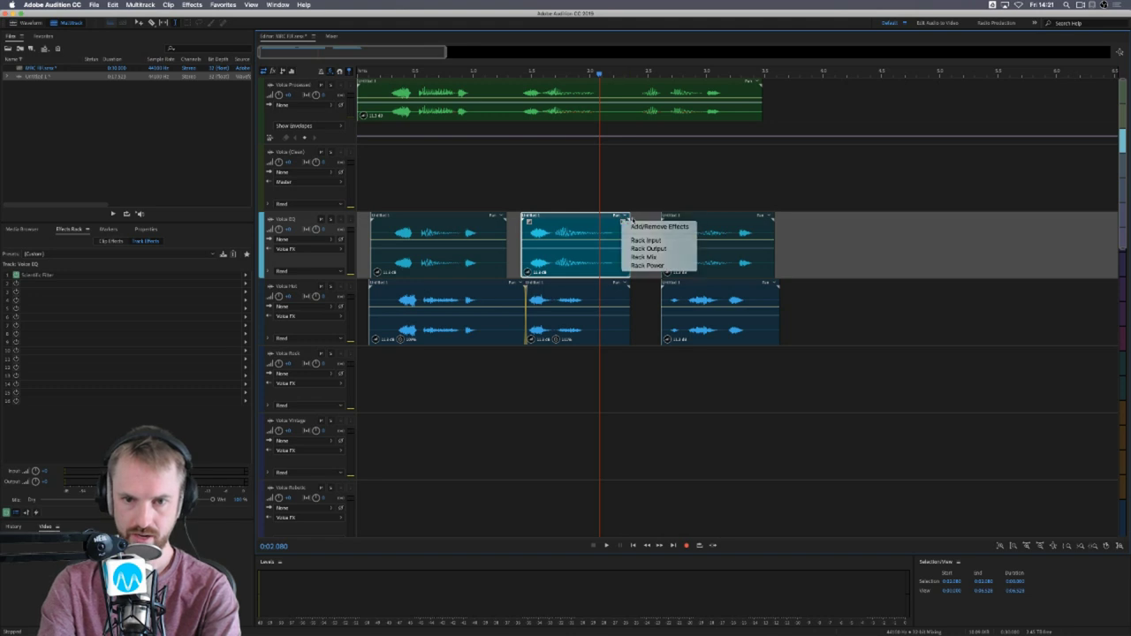
{"action": "left_click", "coordinate": [629, 219]}
{"action": "left_click_drag", "start_coordinate": [630, 221], "coordinate": [617, 228]}
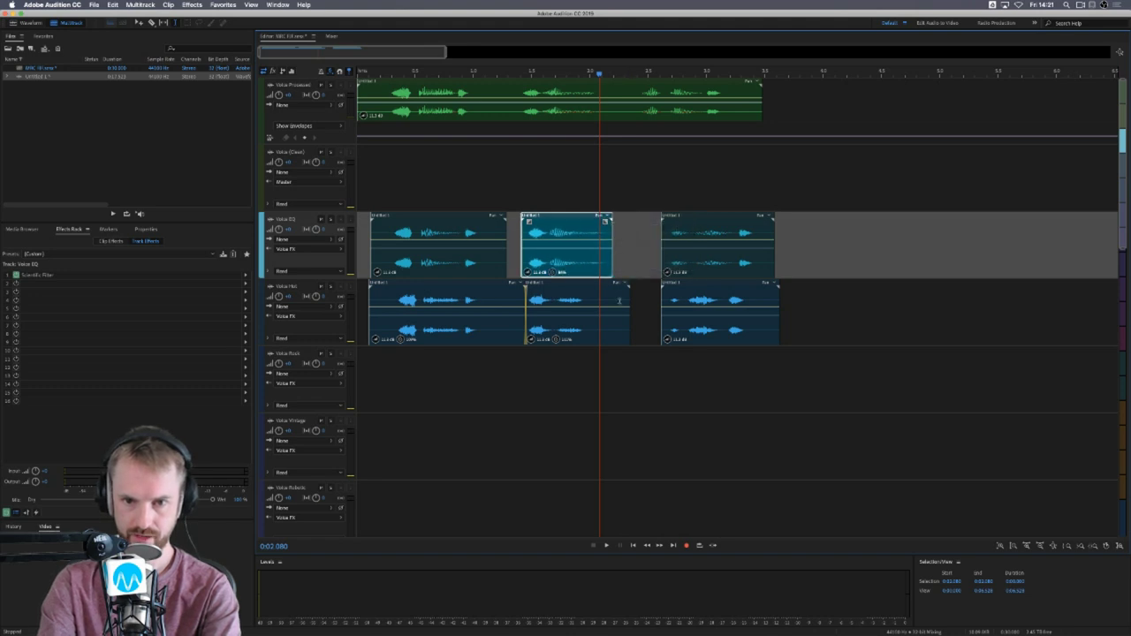
{"action": "left_click", "coordinate": [645, 256]}
- Move the third clips earlier to tighten the gap and trim the third Voice EQ clip's end
{"action": "left_click", "coordinate": [695, 251]}
{"action": "left_click_drag", "start_coordinate": [704, 320], "coordinate": [686, 327]}
{"action": "left_click", "coordinate": [639, 358]}
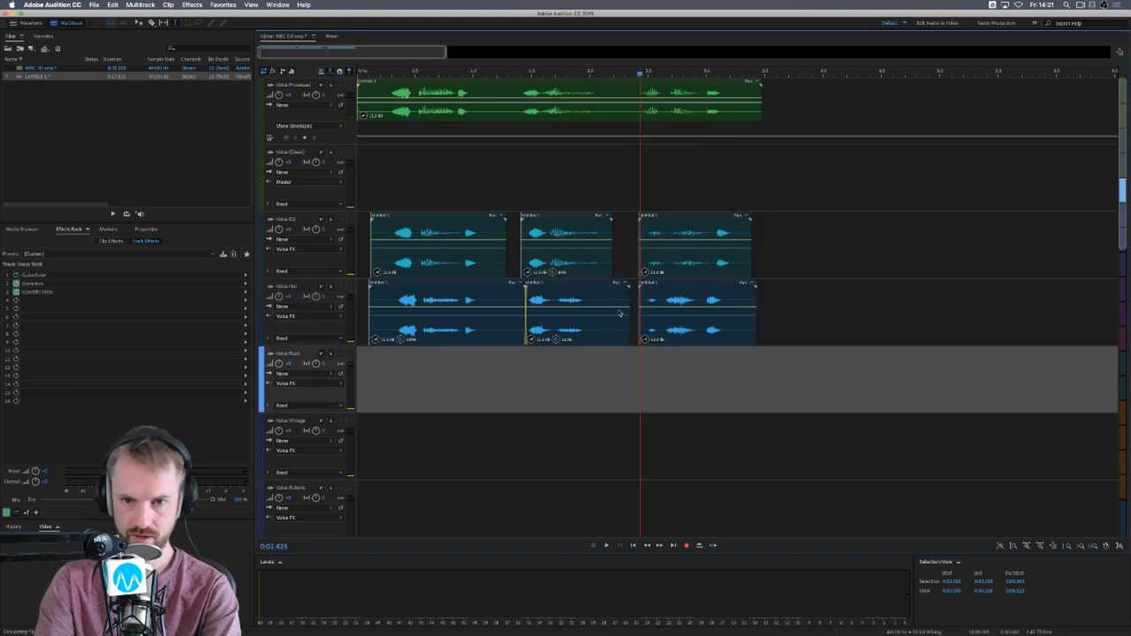
{"action": "key", "text": "space"}
{"action": "key", "text": "space"}
{"action": "left_click", "coordinate": [335, 187]}
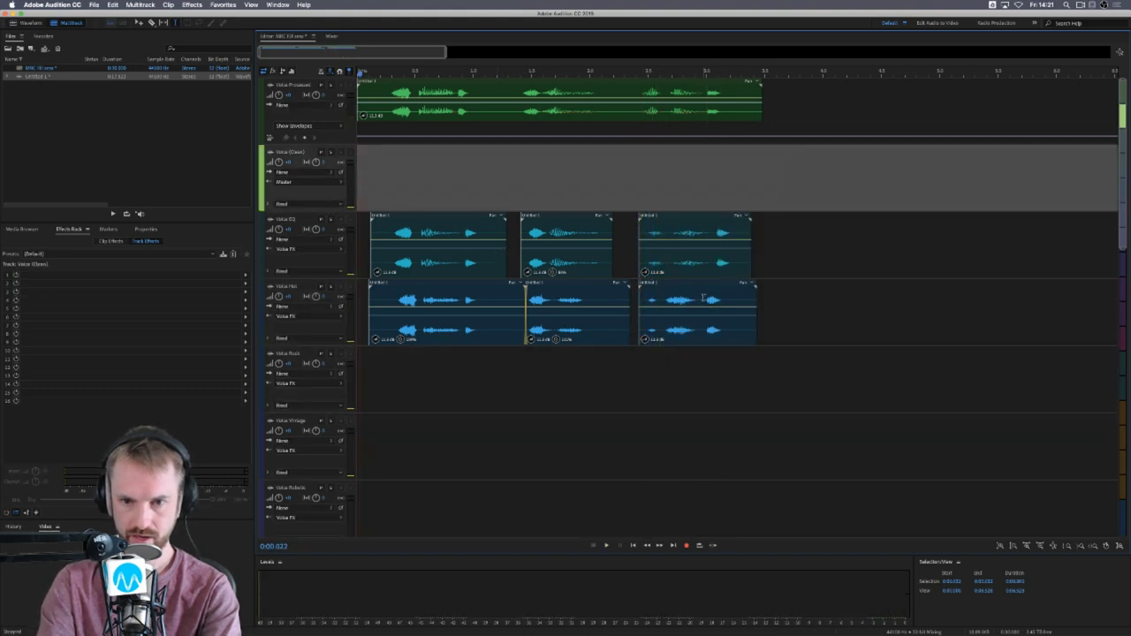
{"action": "left_click", "coordinate": [718, 241]}
{"action": "left_click_drag", "start_coordinate": [752, 227], "coordinate": [743, 227]}
{"action": "left_click", "coordinate": [388, 179]}
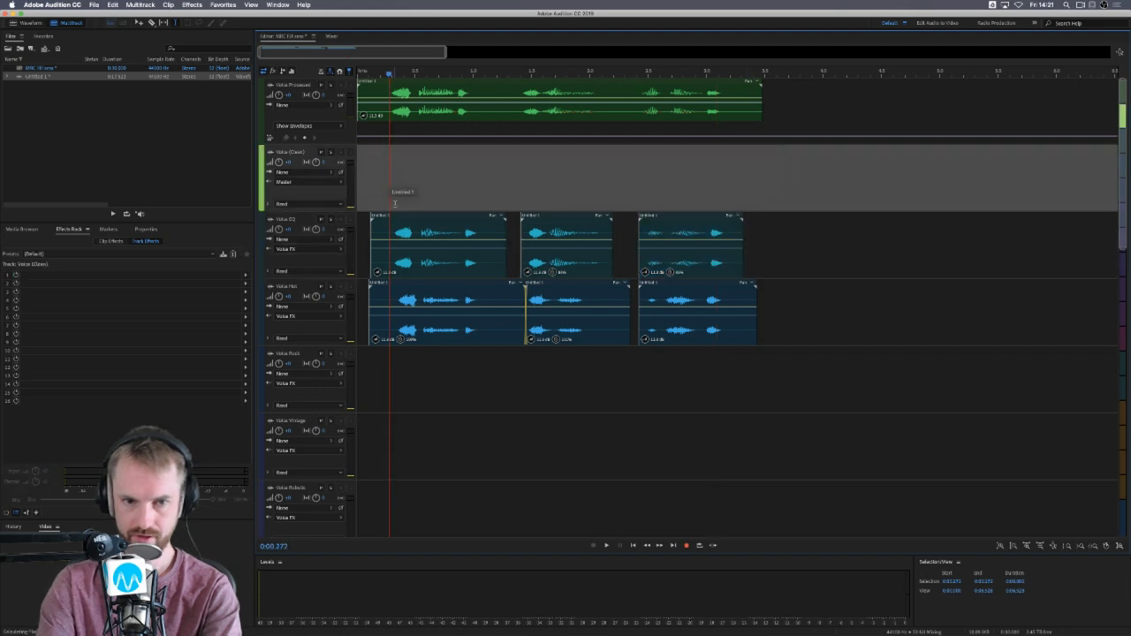
{"action": "key", "text": "space"}
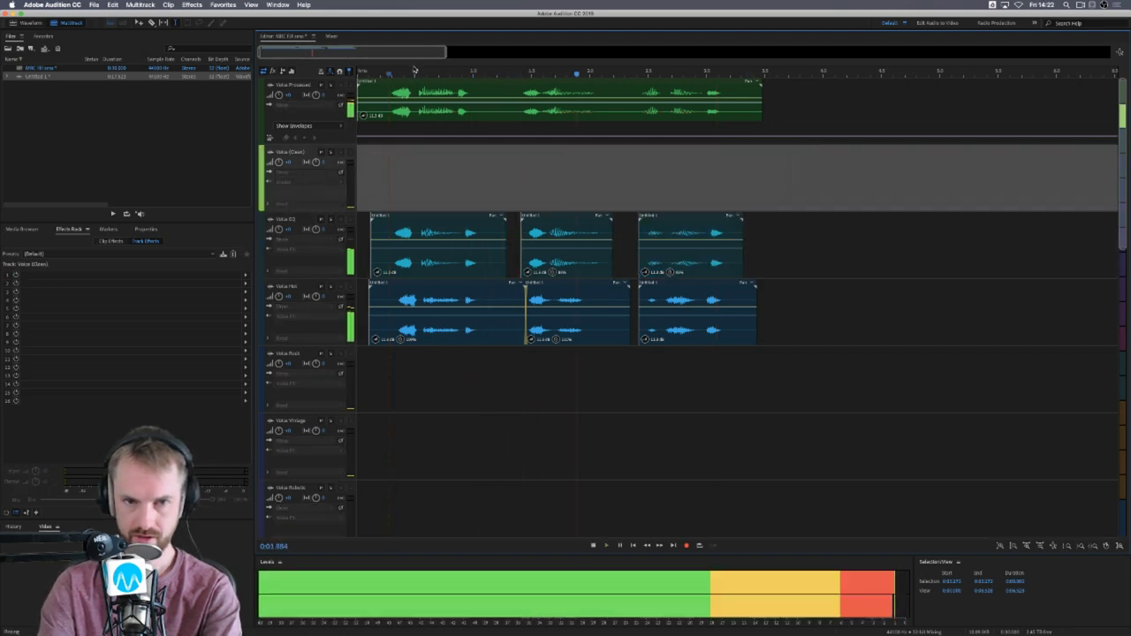
{"action": "key", "text": "space"}
- Lower the volume envelope partway through the middle Voice EQ clip and play back to check
{"action": "left_click", "coordinate": [545, 240]}
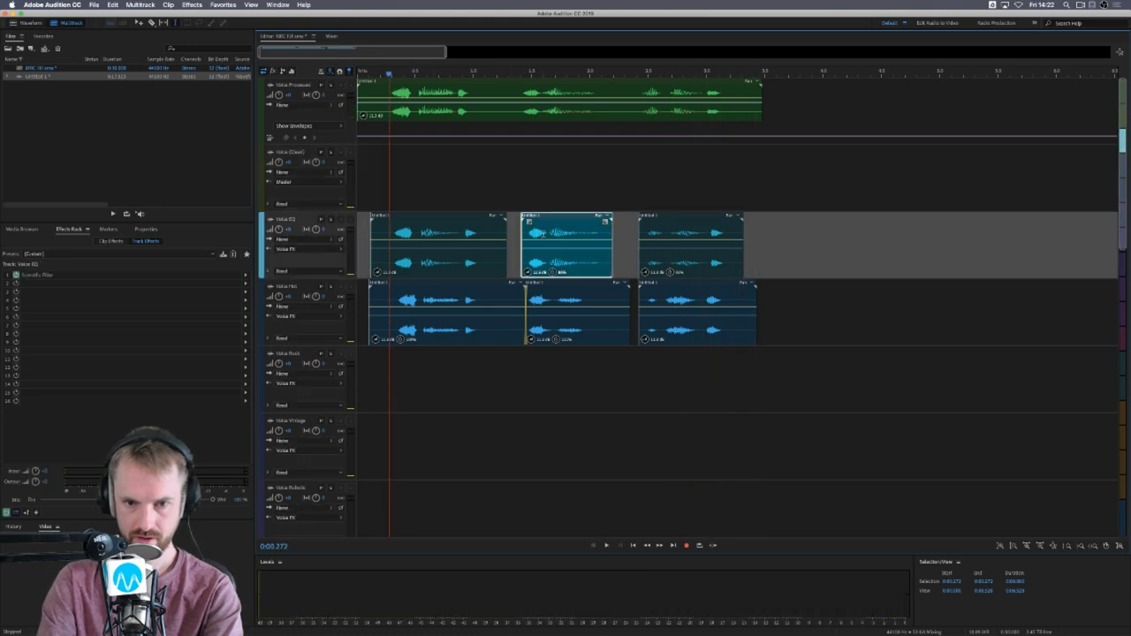
{"action": "left_click_drag", "start_coordinate": [546, 245], "coordinate": [549, 251]}
{"action": "left_click", "coordinate": [368, 195]}
{"action": "key", "text": "space"}
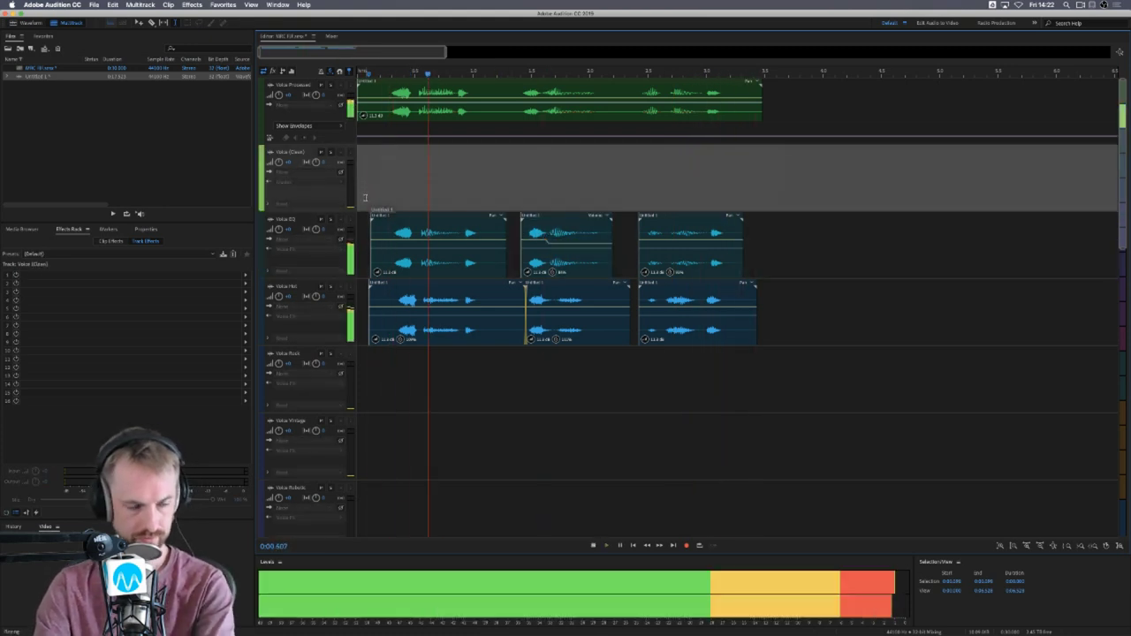
- Delete the trailing ends of the clips across all tracks and add a fade-out
{"action": "left_click_drag", "start_coordinate": [385, 108], "coordinate": [358, 336]}
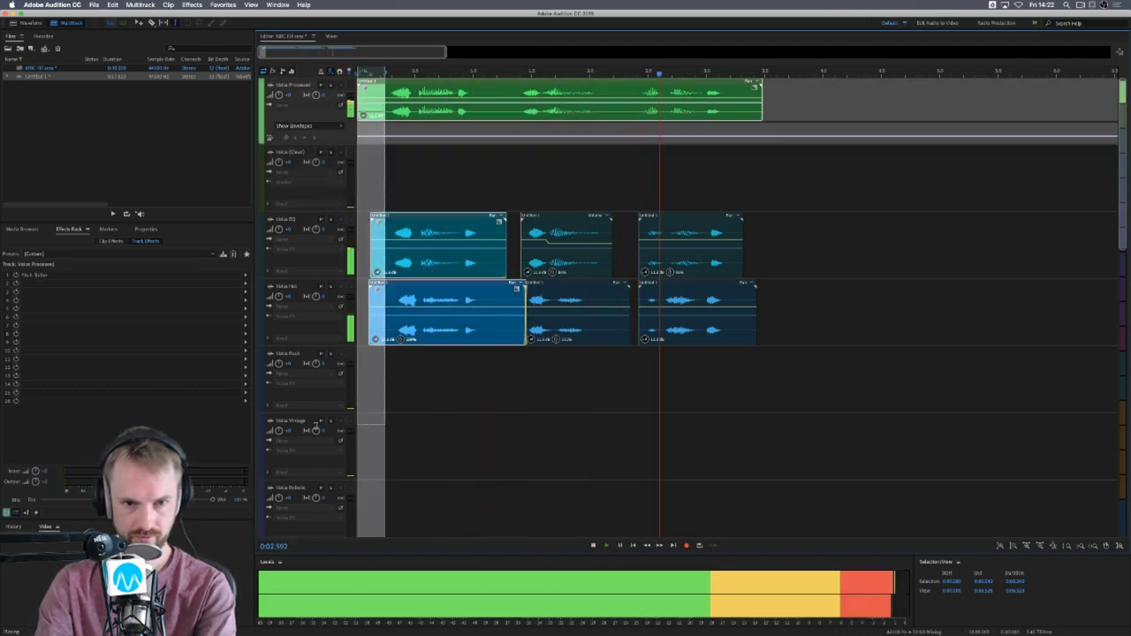
{"action": "left_click", "coordinate": [396, 93]}
{"action": "left_click_drag", "start_coordinate": [403, 93], "coordinate": [357, 93]}
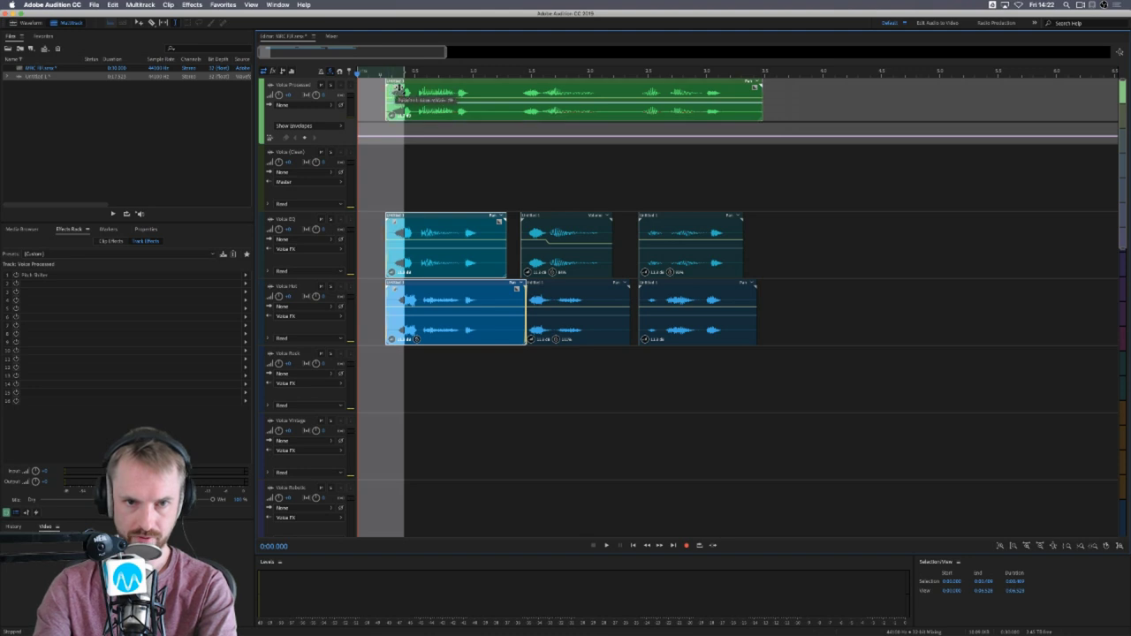
{"action": "left_click_drag", "start_coordinate": [742, 88], "coordinate": [851, 318]}
{"action": "key", "text": "Delete"}
{"action": "left_click_drag", "start_coordinate": [732, 89], "coordinate": [721, 89]}
- Delete two pauses across the tracks, splitting the voice clips into three pieces
{"action": "left_click_drag", "start_coordinate": [517, 111], "coordinate": [480, 354]}
{"action": "key", "text": "Delete"}
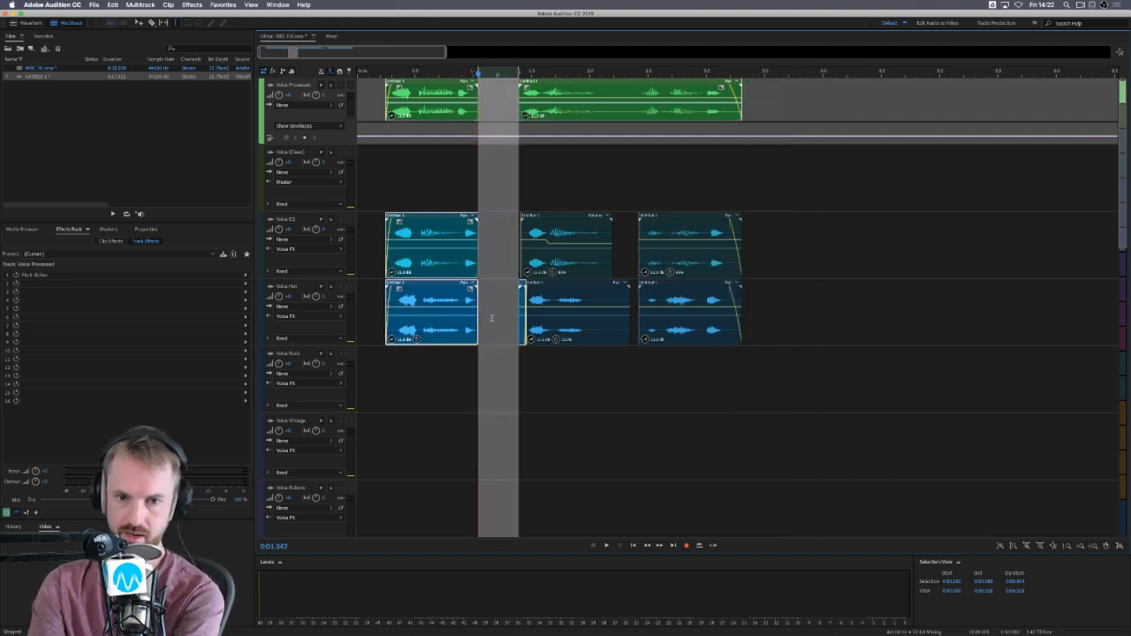
{"action": "left_click", "coordinate": [520, 313]}
{"action": "left_click_drag", "start_coordinate": [606, 101], "coordinate": [636, 256]}
{"action": "key", "text": "Delete"}
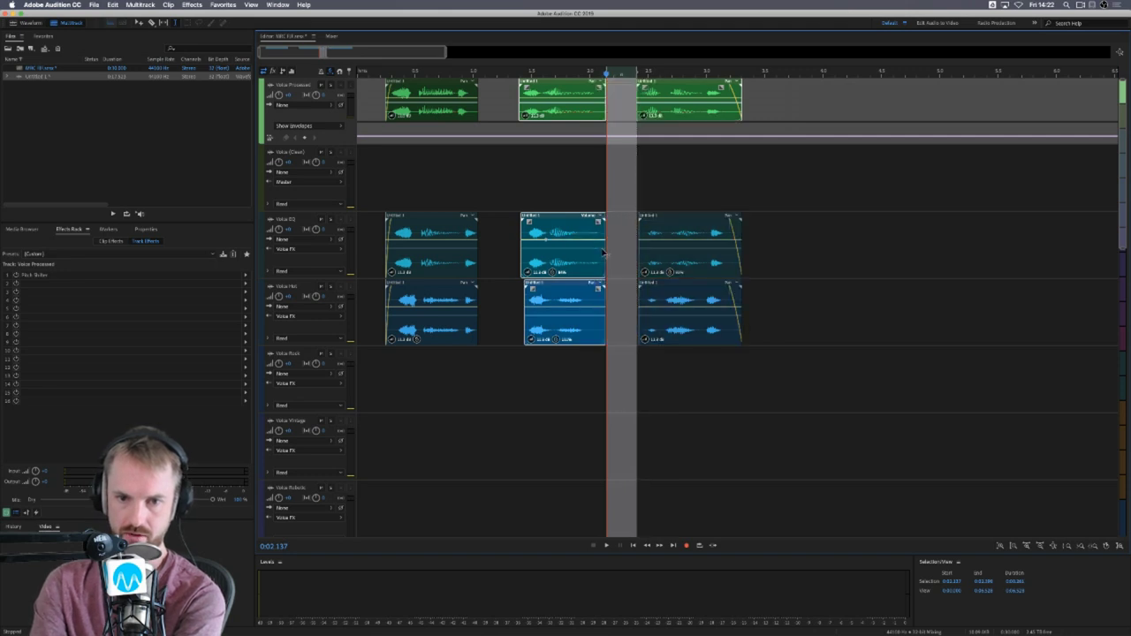
{"action": "left_click", "coordinate": [594, 225]}
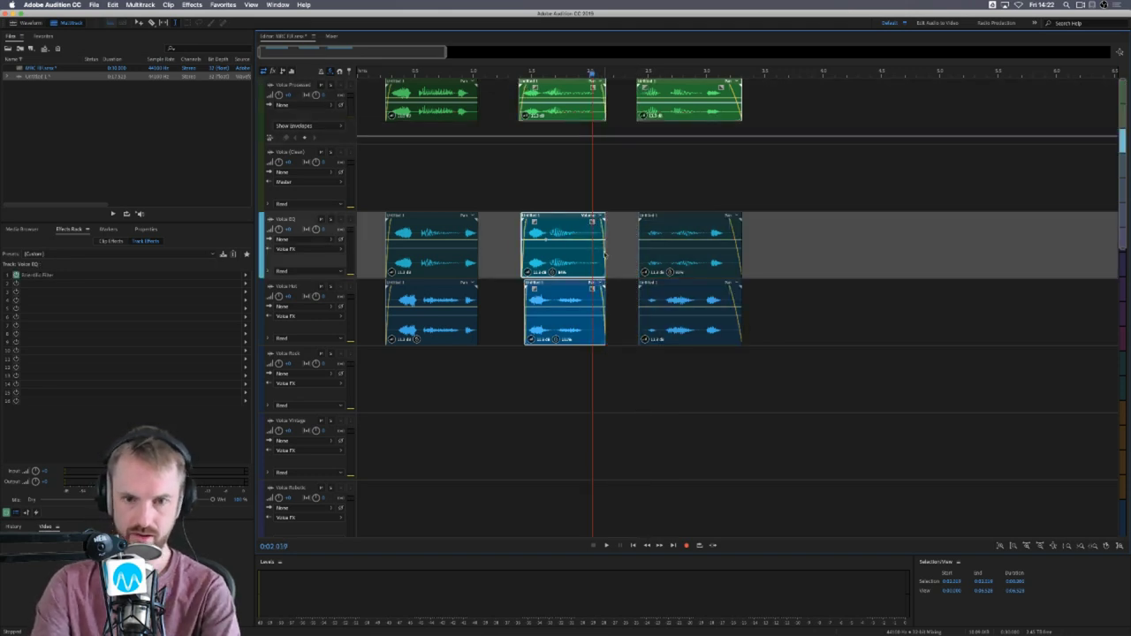
- Check the first clips' ends and play back the edited session from the start
{"action": "left_click", "coordinate": [467, 228]}
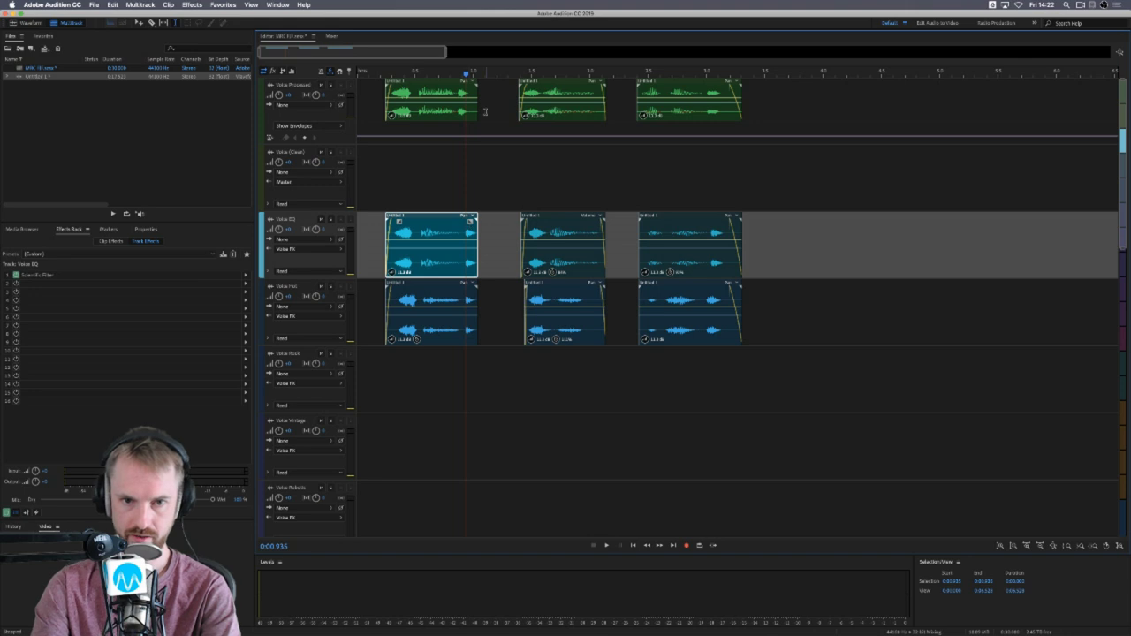
{"action": "left_click_drag", "start_coordinate": [468, 227], "coordinate": [493, 231]}
{"action": "left_click", "coordinate": [473, 223]}
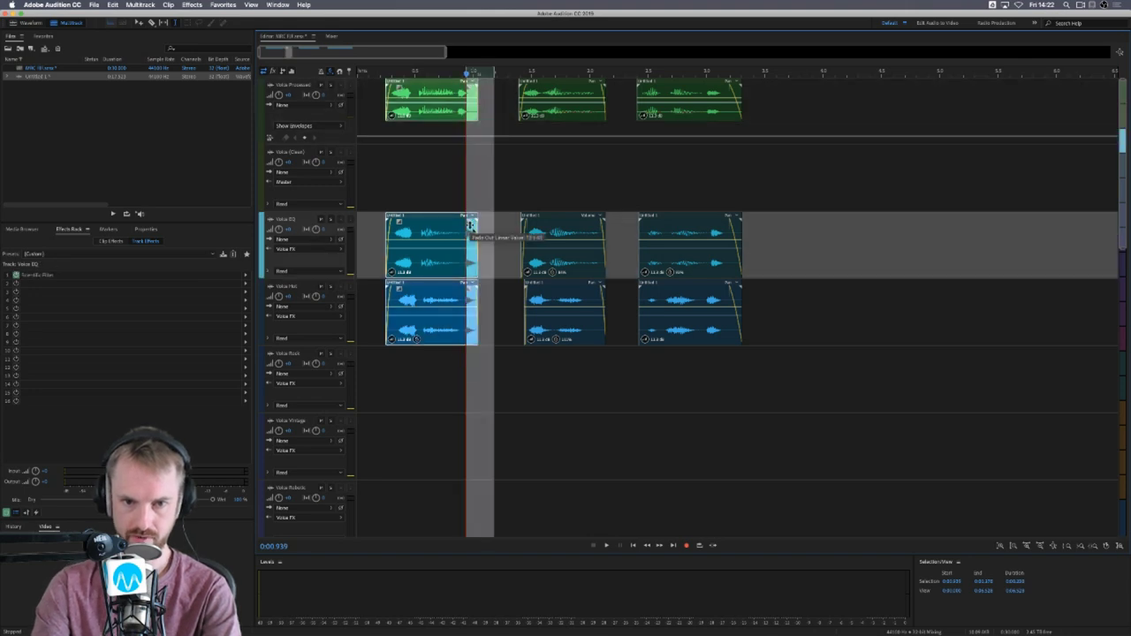
{"action": "left_click", "coordinate": [395, 181]}
{"action": "key", "text": "space"}
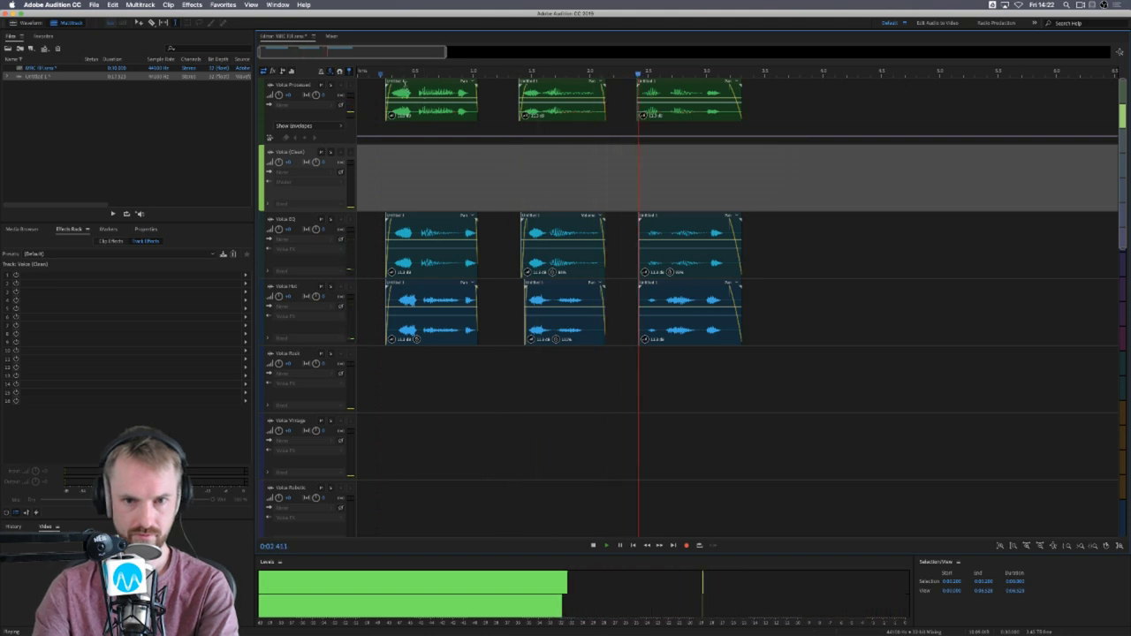
{"action": "left_click", "coordinate": [140, 5]}
- Mix the entire session down to a new file and play the mixdown
{"action": "mouse_move", "coordinate": [180, 43]}
{"action": "left_click", "coordinate": [265, 51]}
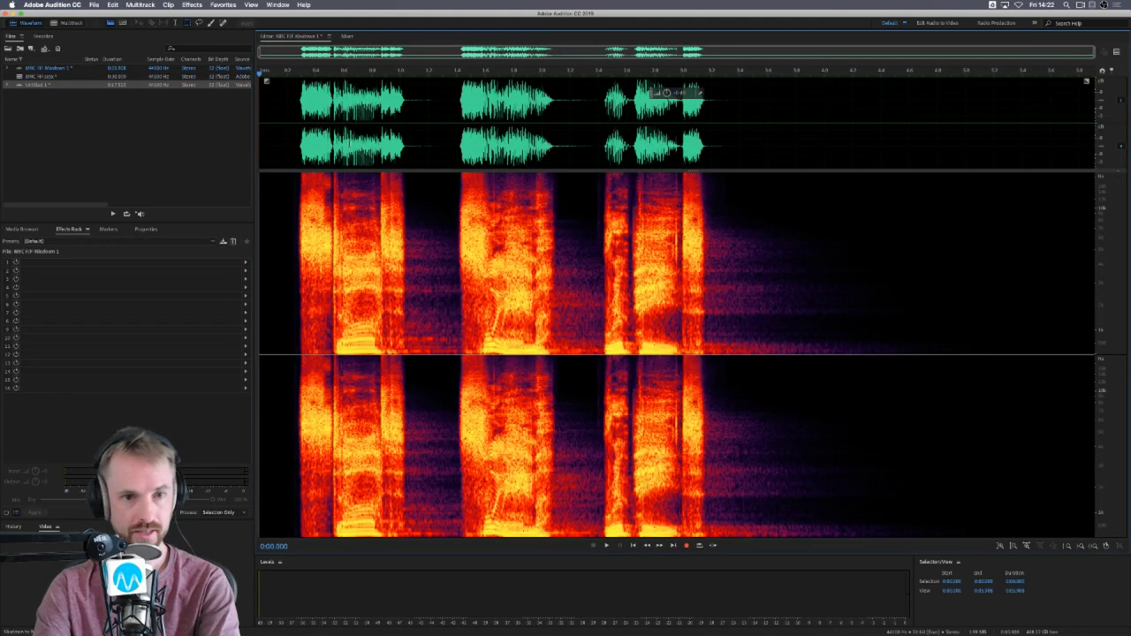
{"action": "key", "text": "space"}
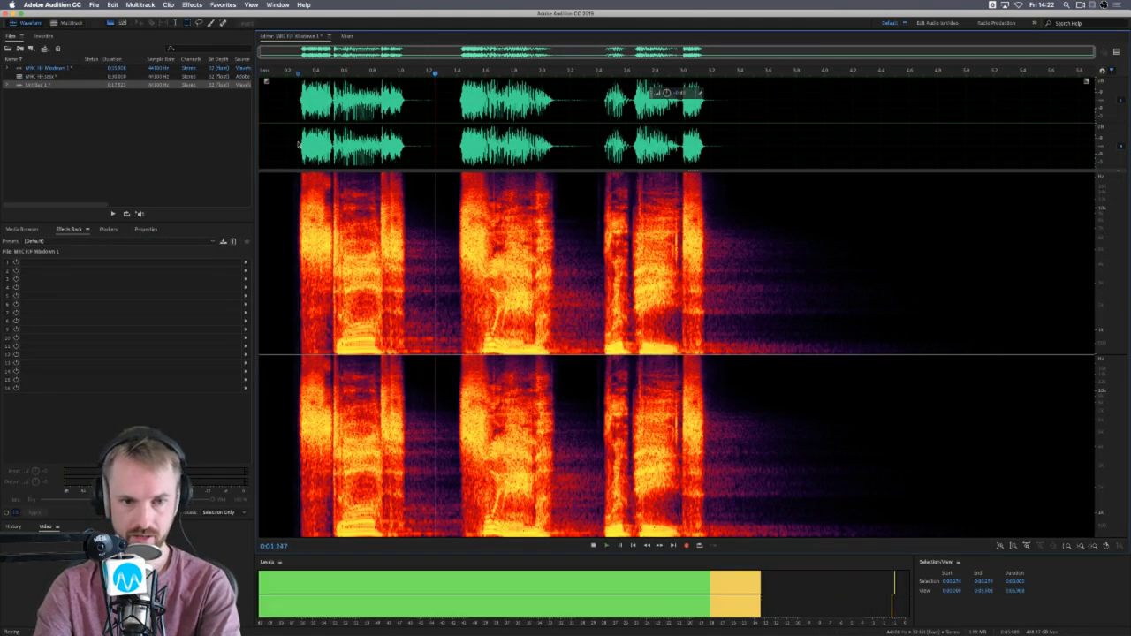
- Save a selected stretch of the mixdown as a separately named WAV file, then return to Multitrack
{"action": "left_click_drag", "start_coordinate": [298, 162], "coordinate": [925, 161]}
{"action": "key", "text": "super+alt+s"}
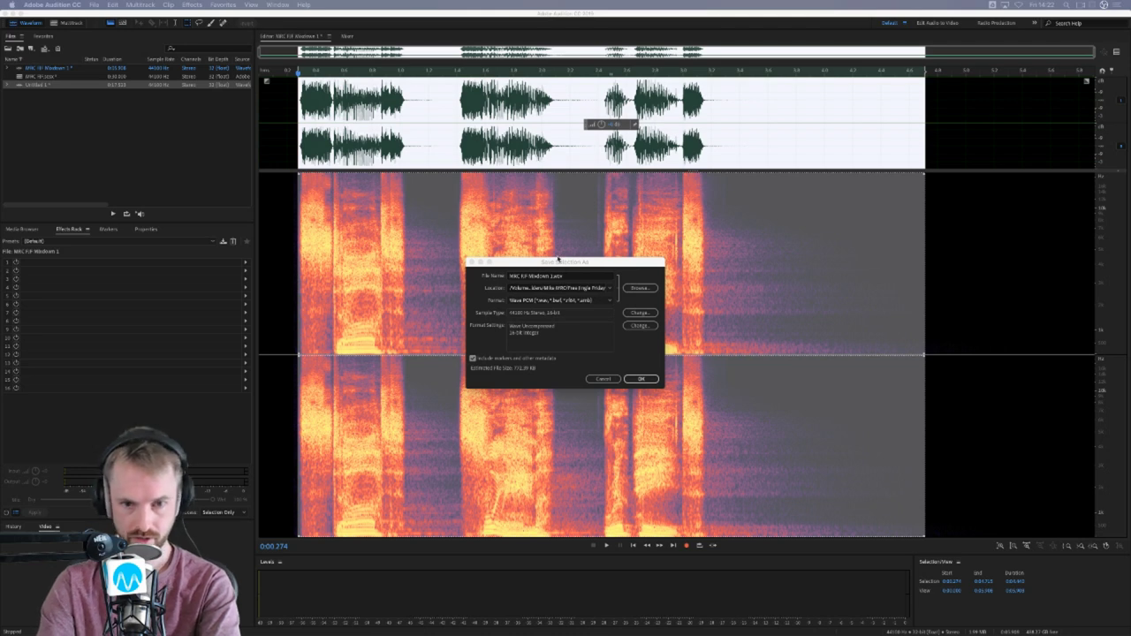
{"action": "left_click", "coordinate": [578, 277]}
{"action": "key", "text": "super+a"}
{"action": "type", "text": "ChrissyWinter"}
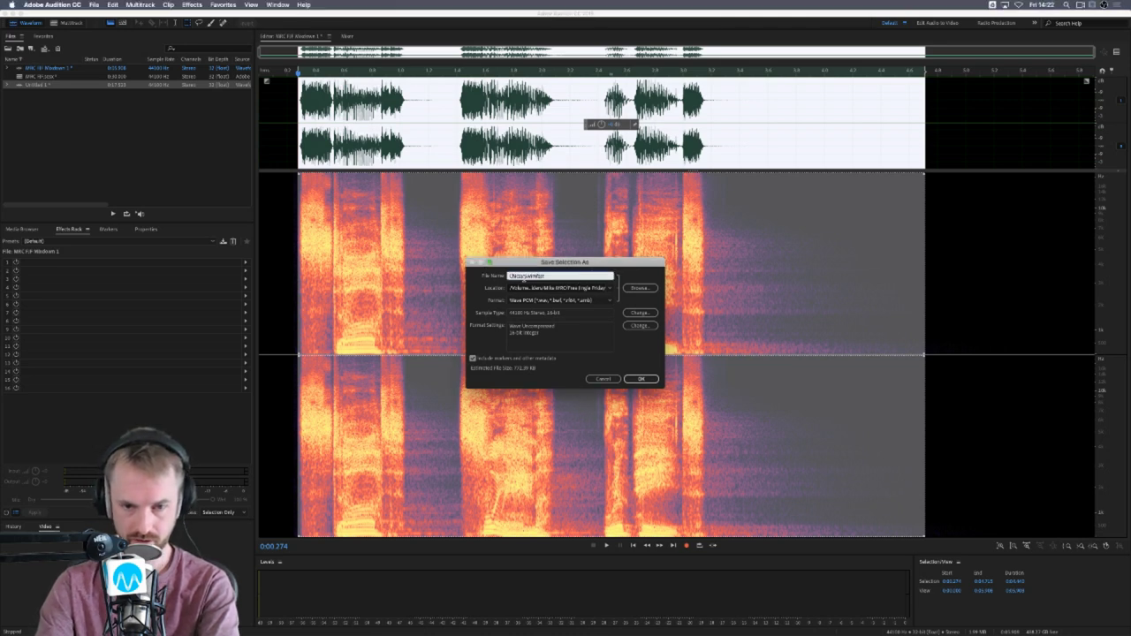
{"action": "left_click", "coordinate": [650, 380]}
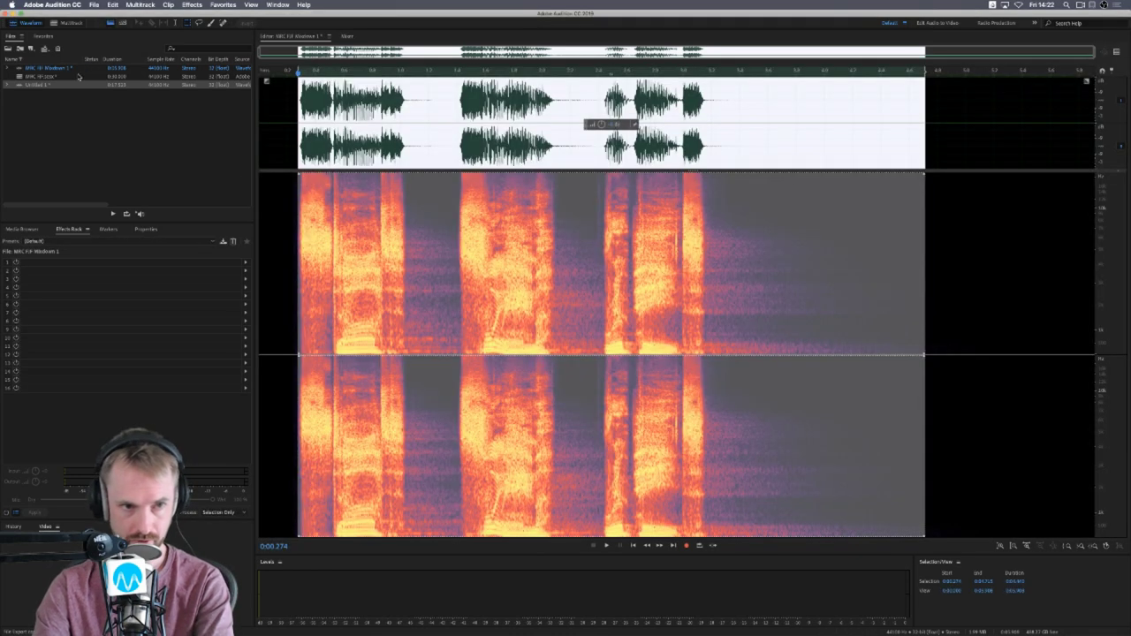
{"action": "left_click", "coordinate": [69, 22]}
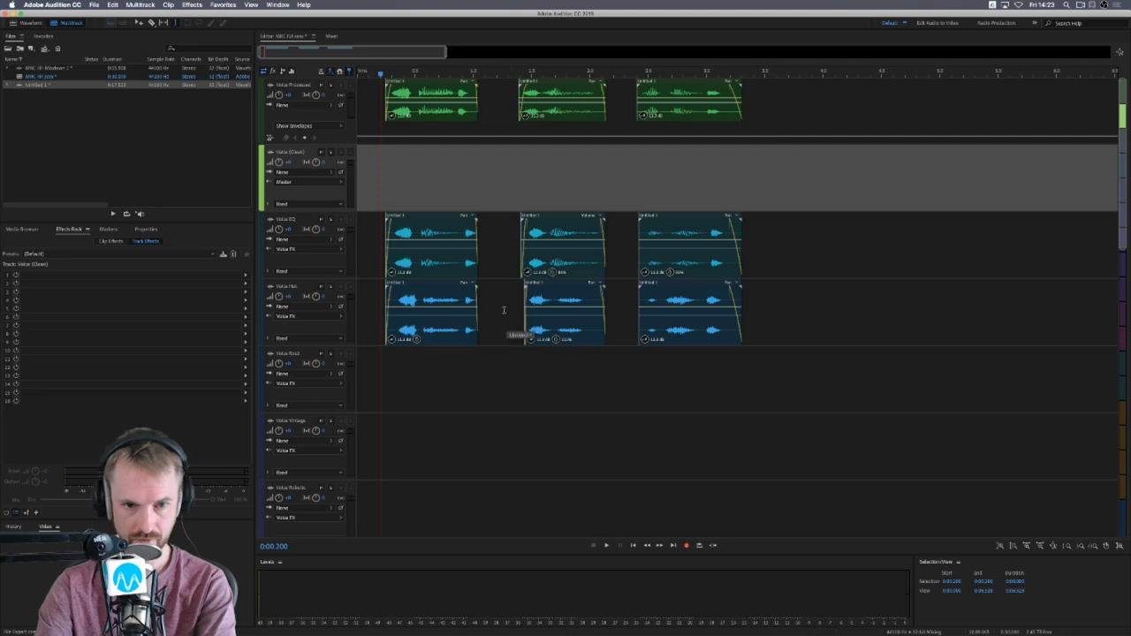
- Delete every clip from the session tracks and select the Voice Processed track
{"action": "left_click", "coordinate": [392, 178]}
{"action": "key", "text": "super+a"}
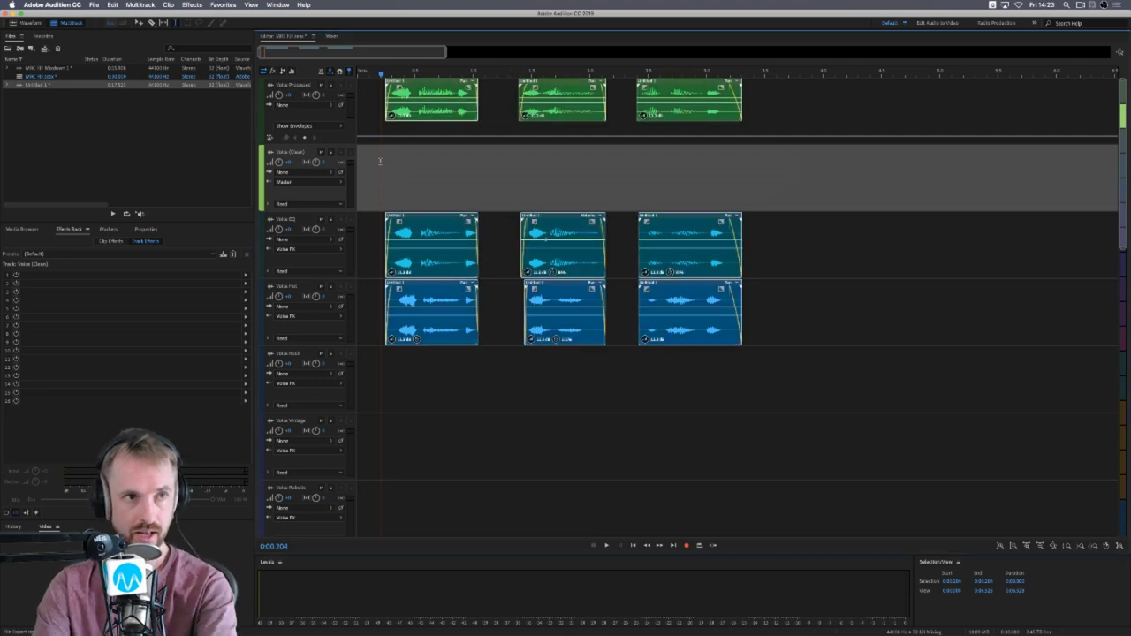
{"action": "key", "text": "Delete"}
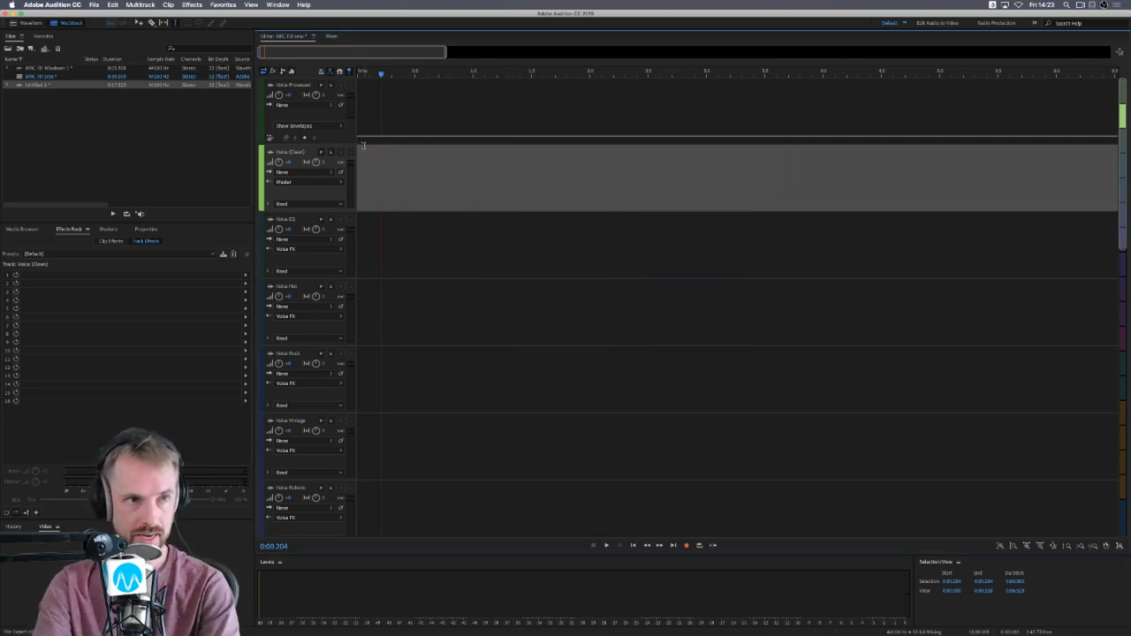
{"action": "left_click", "coordinate": [386, 104]}
- Record a short voice take into a new audio file, Untitled 2, then return to Multitrack
{"action": "left_click", "coordinate": [30, 22]}
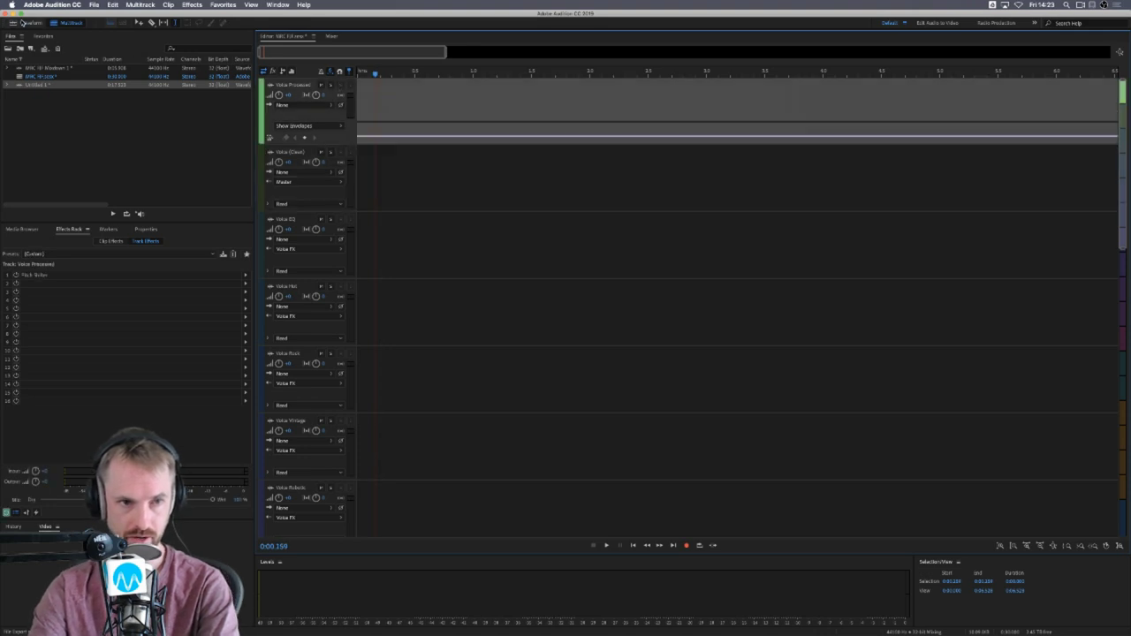
{"action": "key", "text": "super+shift+n"}
{"action": "key", "text": "Return"}
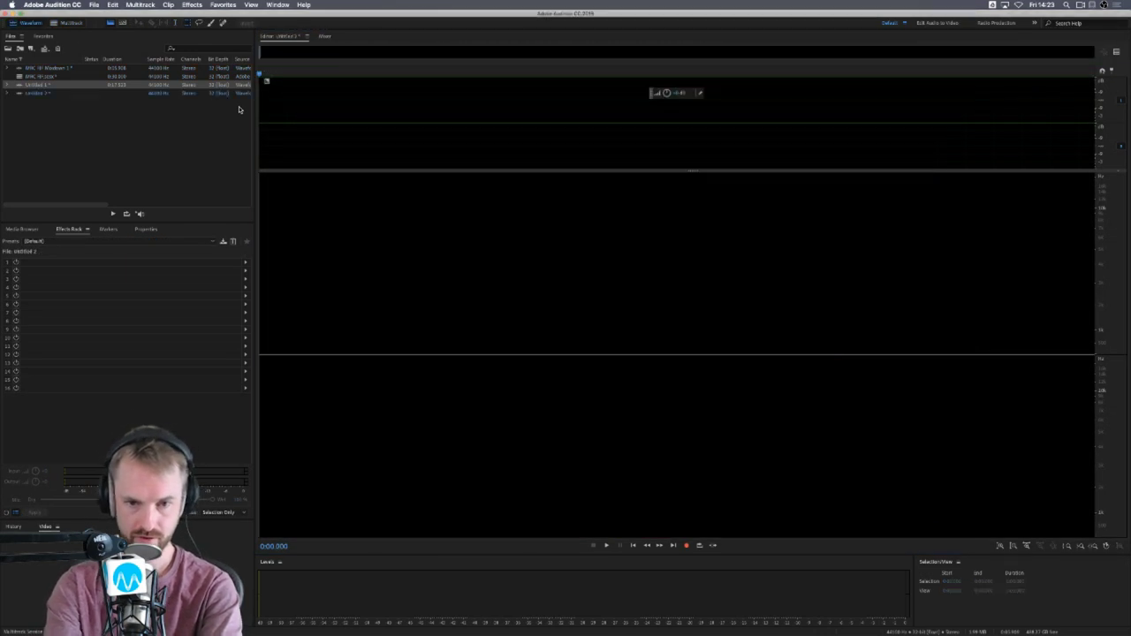
{"action": "left_click", "coordinate": [684, 545]}
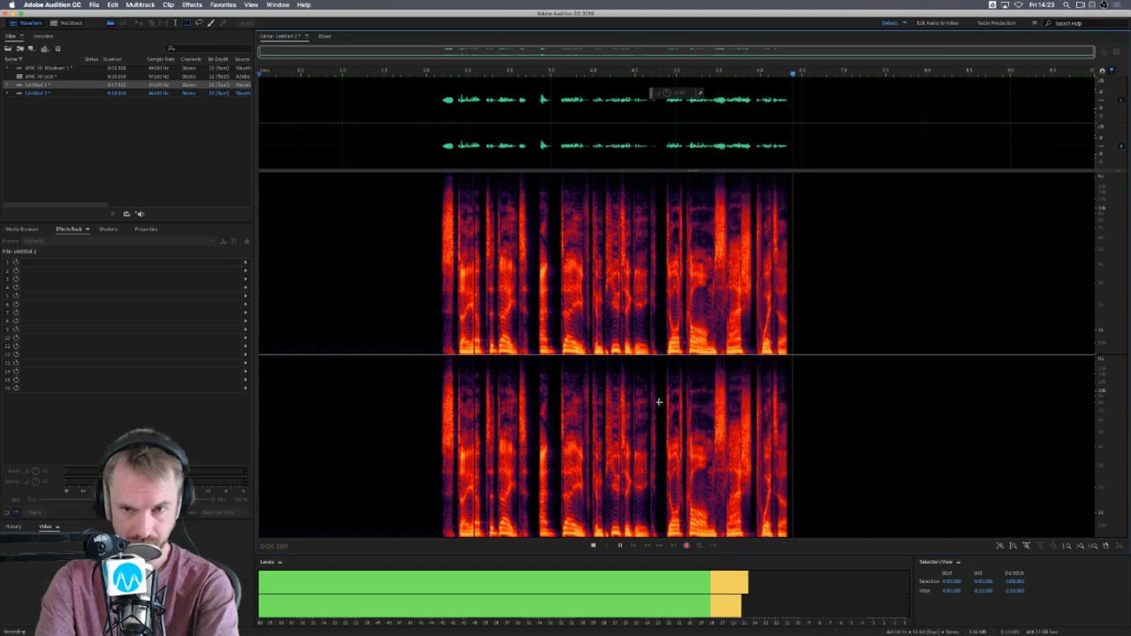
{"action": "key", "text": "space"}
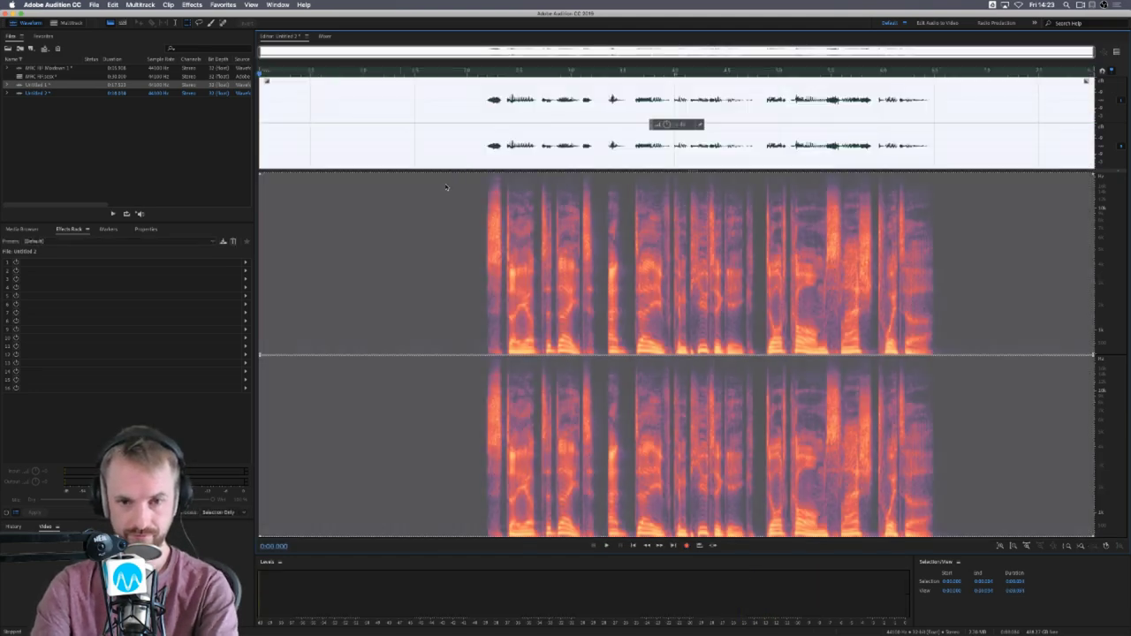
{"action": "left_click", "coordinate": [69, 23]}
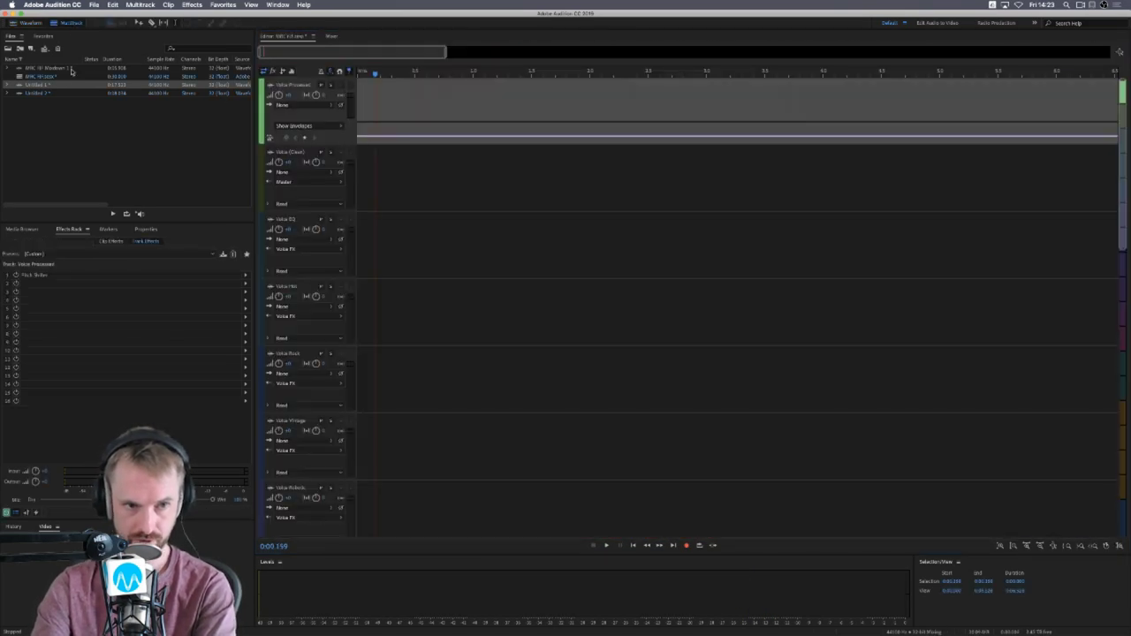
- Place Untitled 2 on the Voice Processed track, delete its silent start, and move it earlier
{"action": "left_click_drag", "start_coordinate": [47, 94], "coordinate": [357, 112]}
{"action": "key", "text": "Delete"}
{"action": "left_click", "coordinate": [629, 99]}
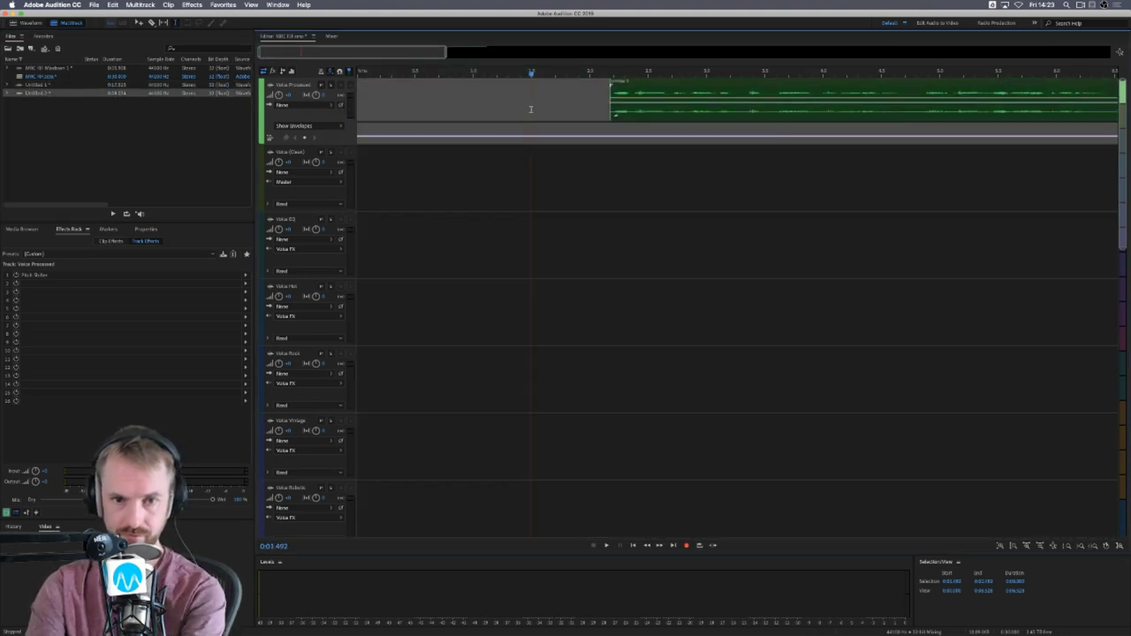
{"action": "left_click_drag", "start_coordinate": [629, 86], "coordinate": [501, 113]}
{"action": "key", "text": "space"}
- Trim the silent tail off the new clip and play back the session
{"action": "key", "text": "minus"}
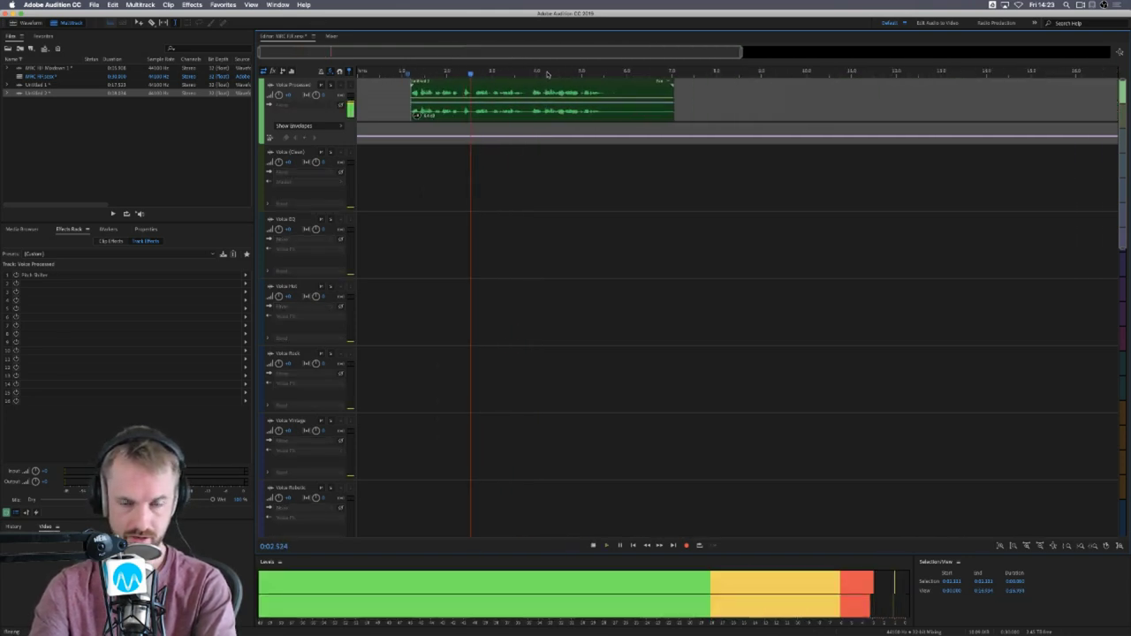
{"action": "key", "text": "super+a"}
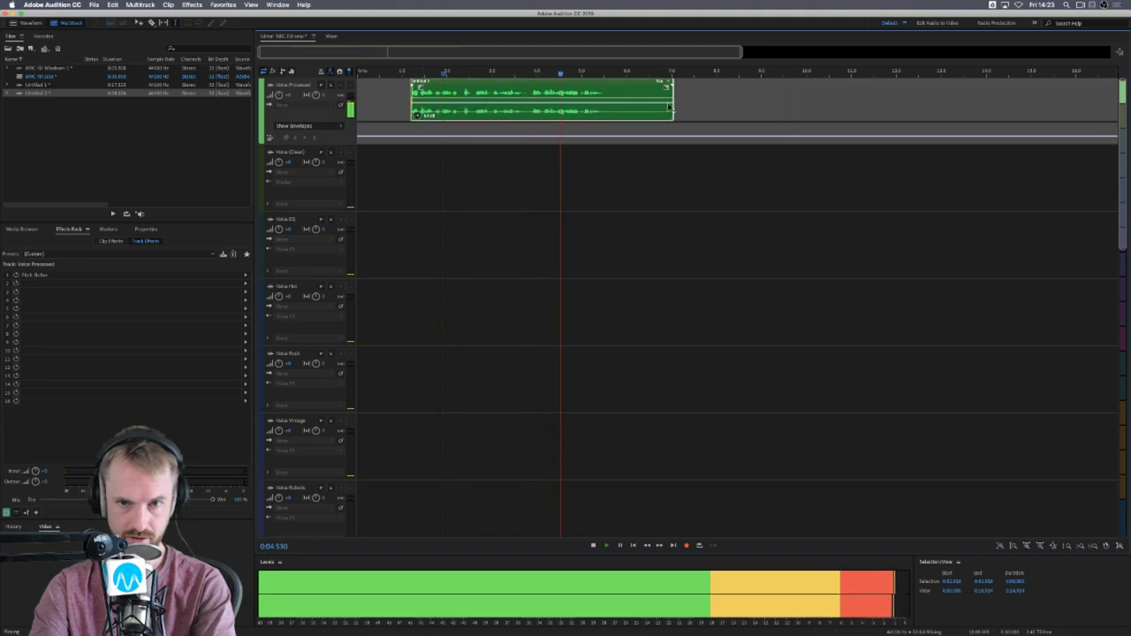
{"action": "left_click_drag", "start_coordinate": [631, 101], "coordinate": [610, 88]}
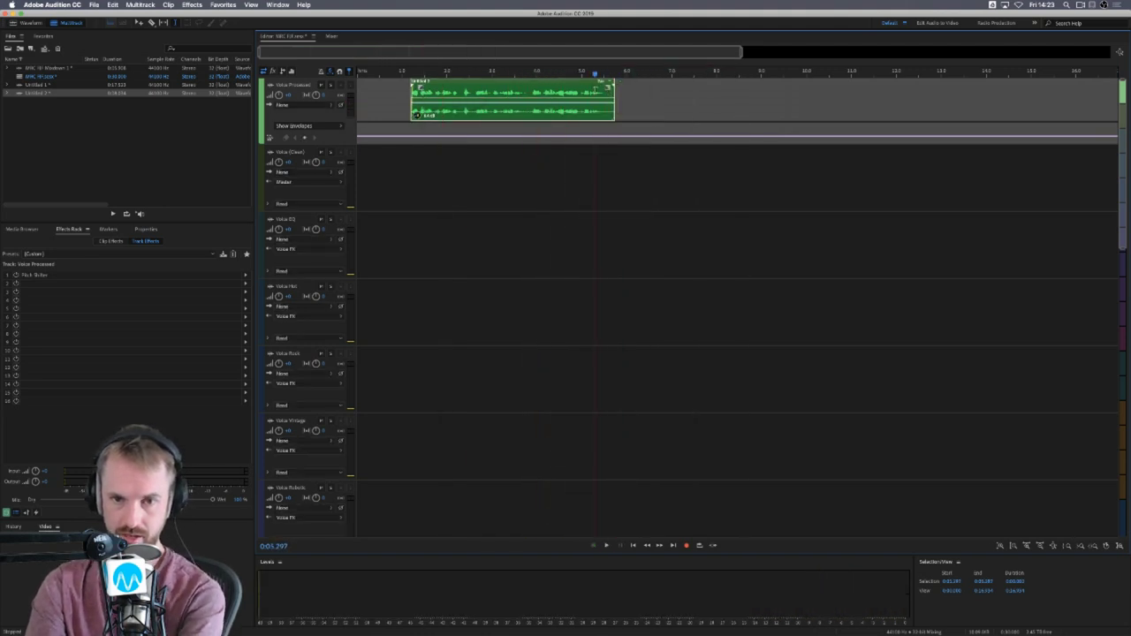
{"action": "scroll", "coordinate": [406, 442], "scroll_direction": "down", "scroll_amount": 2}
{"action": "scroll", "coordinate": [406, 447], "scroll_direction": "up", "scroll_amount": 2}
{"action": "scroll", "coordinate": [389, 451], "scroll_direction": "down", "scroll_amount": 3}
{"action": "left_click", "coordinate": [363, 478]}
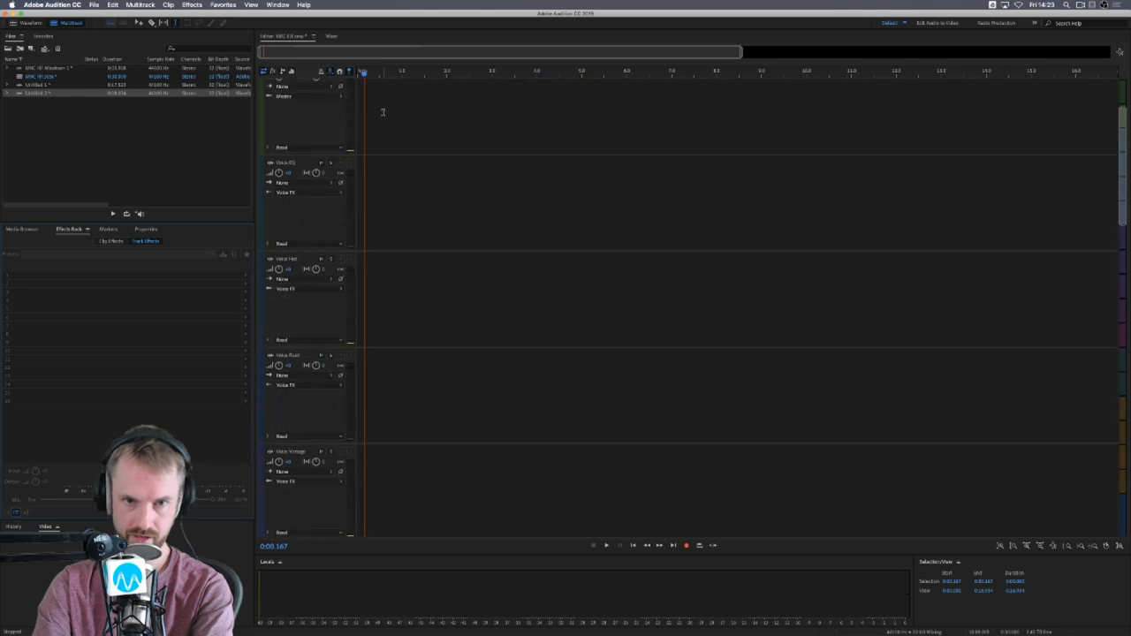
{"action": "scroll", "coordinate": [408, 118], "scroll_direction": "up", "scroll_amount": 1}
{"action": "key", "text": "space"}
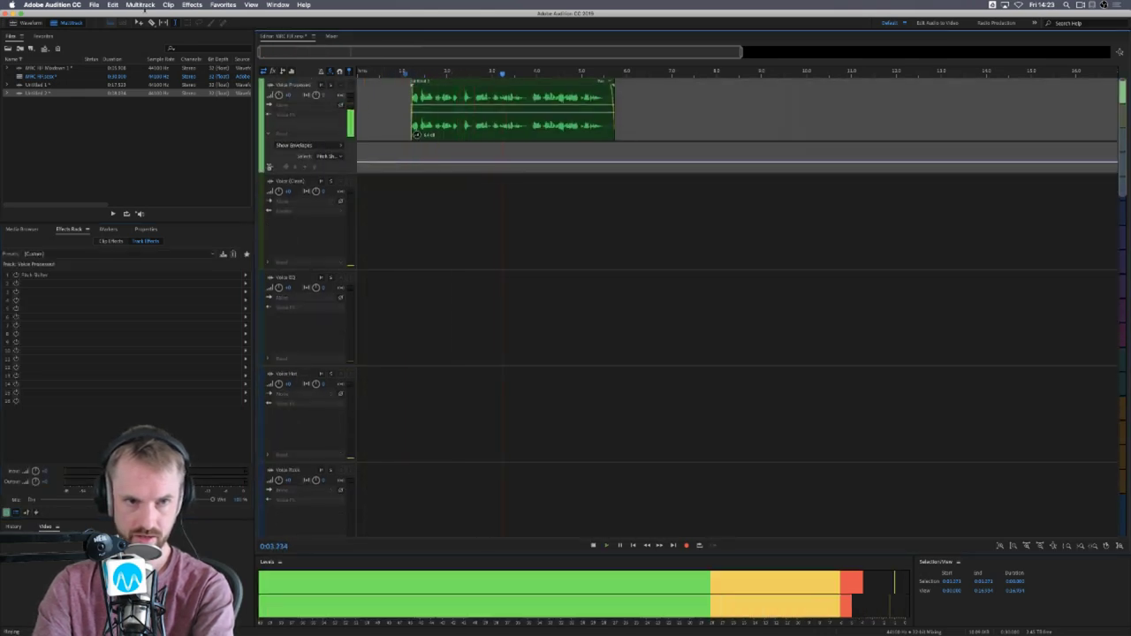
- Stop playback and mix the entire session down to a new file, MRC RF Mixdown 2
{"action": "key", "text": "space"}
{"action": "left_click", "coordinate": [140, 4]}
{"action": "mouse_move", "coordinate": [212, 42]}
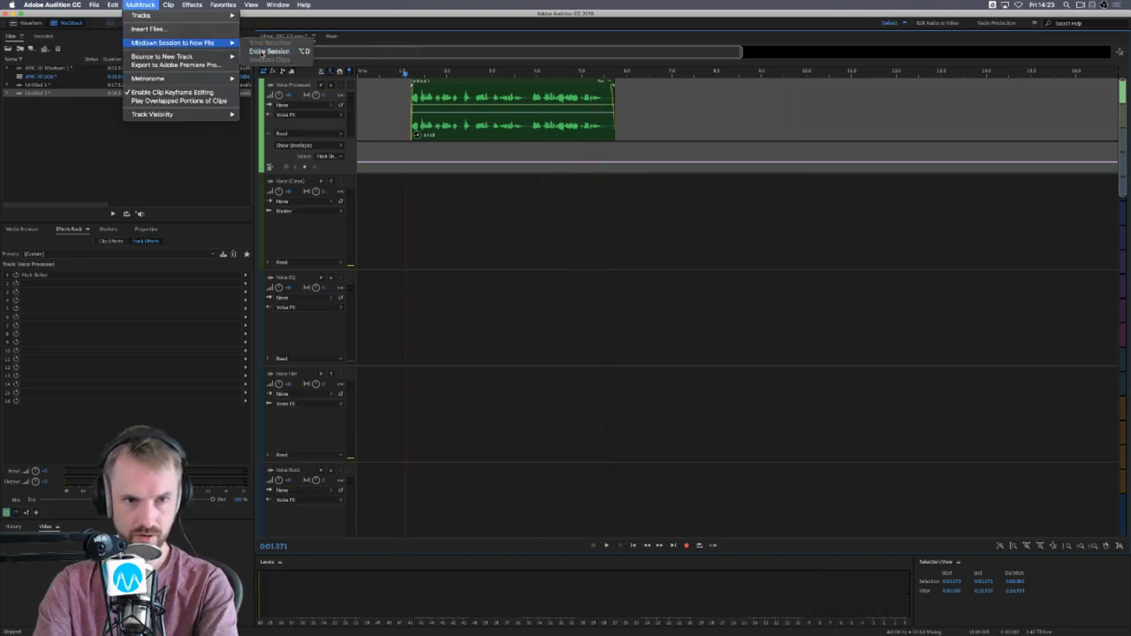
{"action": "left_click", "coordinate": [267, 51]}
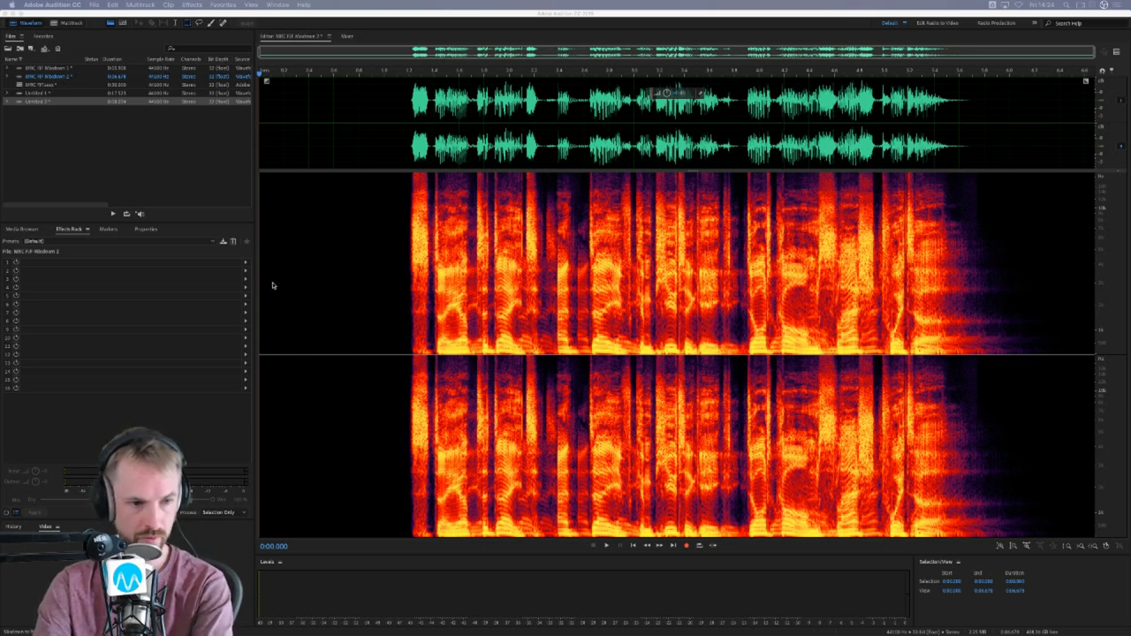
- Save the voice portion of the mixdown as a renamed WAV file and return to Multitrack
{"action": "left_click_drag", "start_coordinate": [407, 145], "coordinate": [1038, 186]}
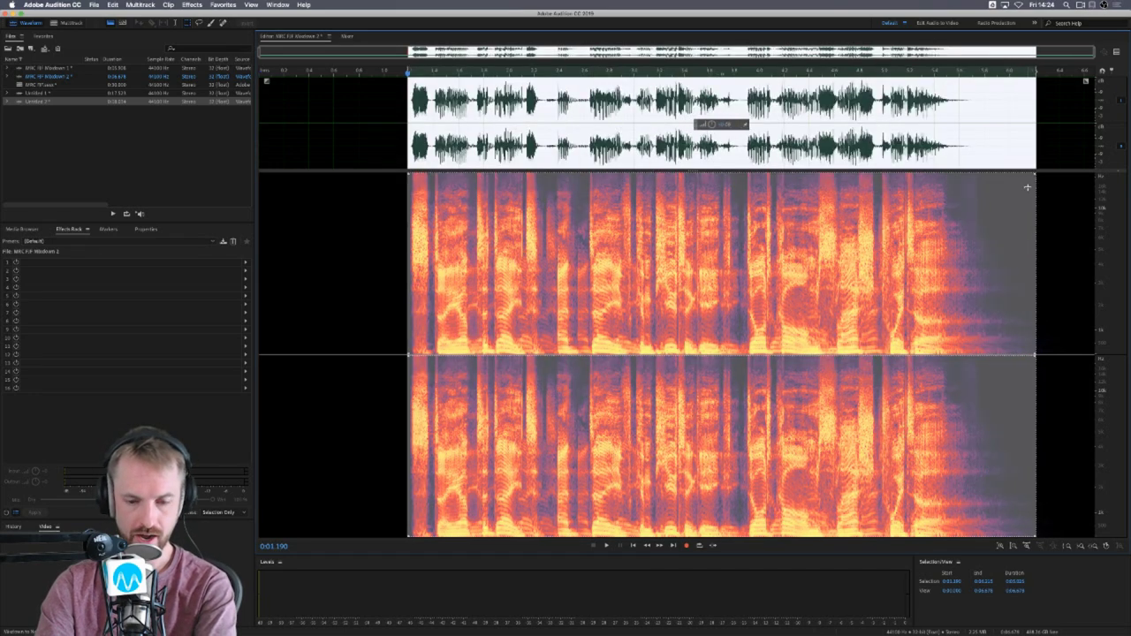
{"action": "key", "text": "super+alt+s"}
{"action": "type", "text": "DoveComputerSedit"}
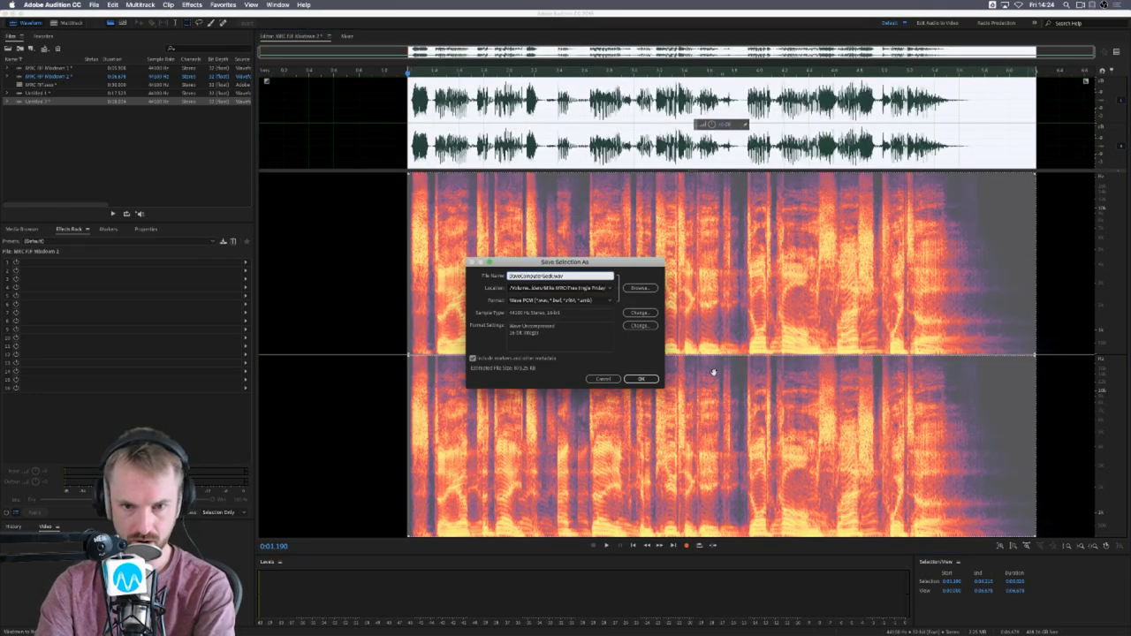
{"action": "left_click", "coordinate": [642, 380]}
{"action": "left_click", "coordinate": [70, 22]}
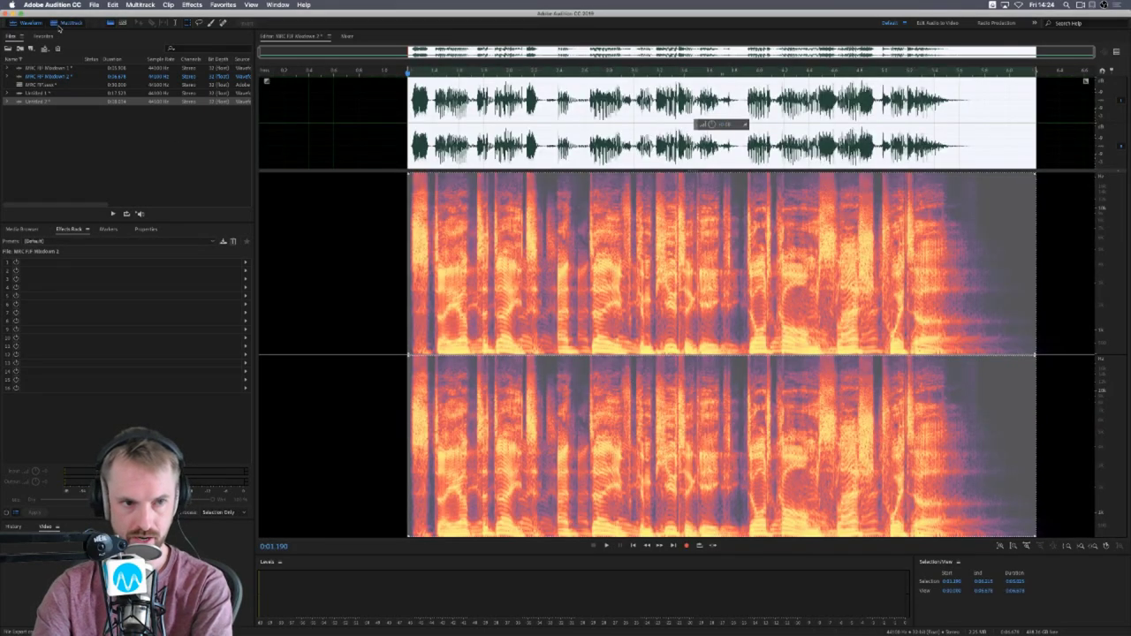
- Click the top-right corner of the menu bar
{"action": "left_click", "coordinate": [1104, 4]}
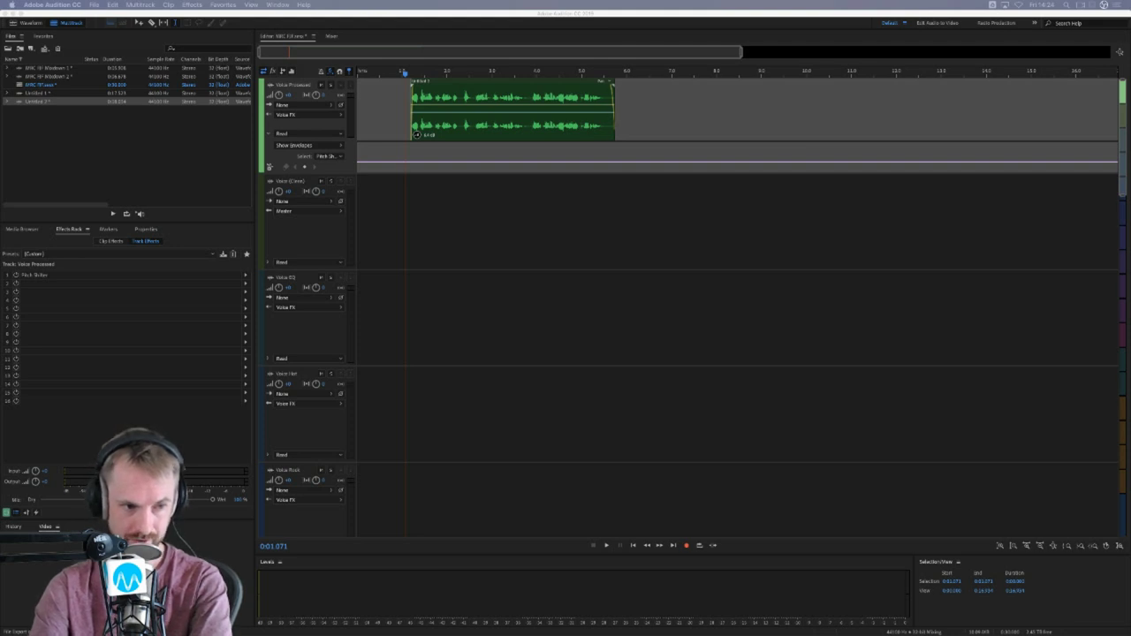
- Add the SFX sound file to the SFX 1 track and preview the session
{"action": "left_click_drag", "start_coordinate": [2, 340], "coordinate": [391, 393]}
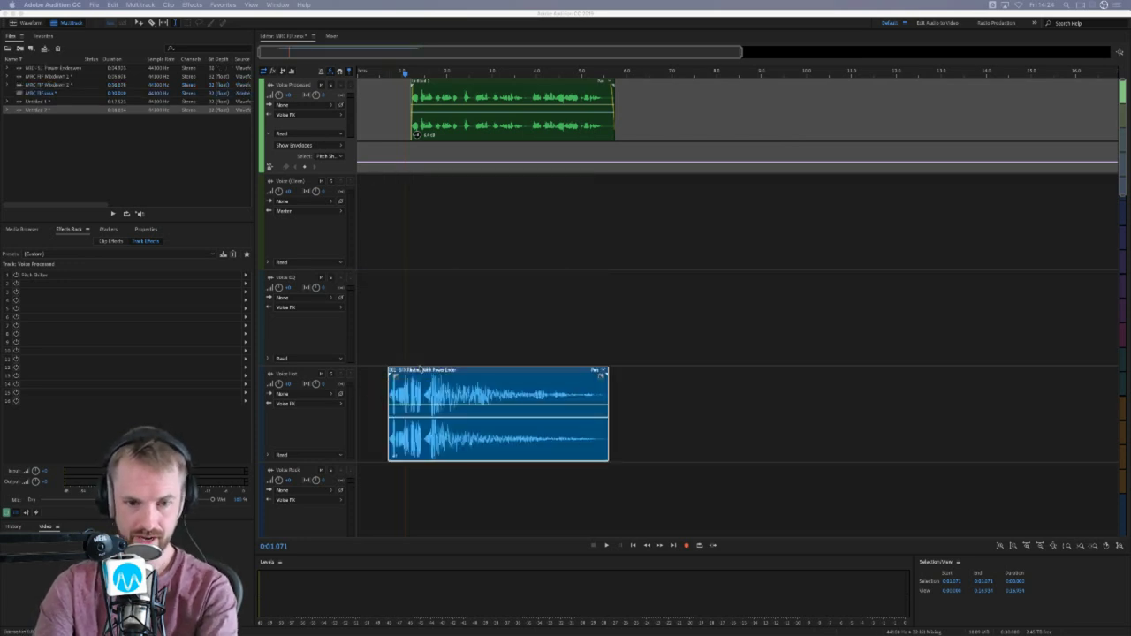
{"action": "key", "text": "alt+minus"}
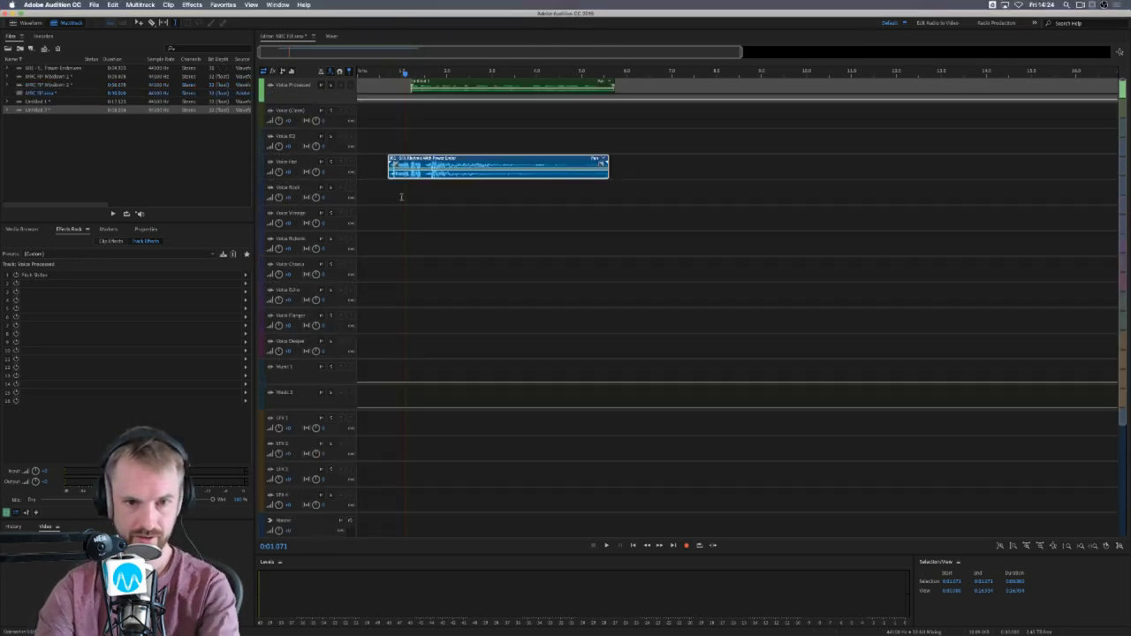
{"action": "left_click_drag", "start_coordinate": [409, 161], "coordinate": [391, 417]}
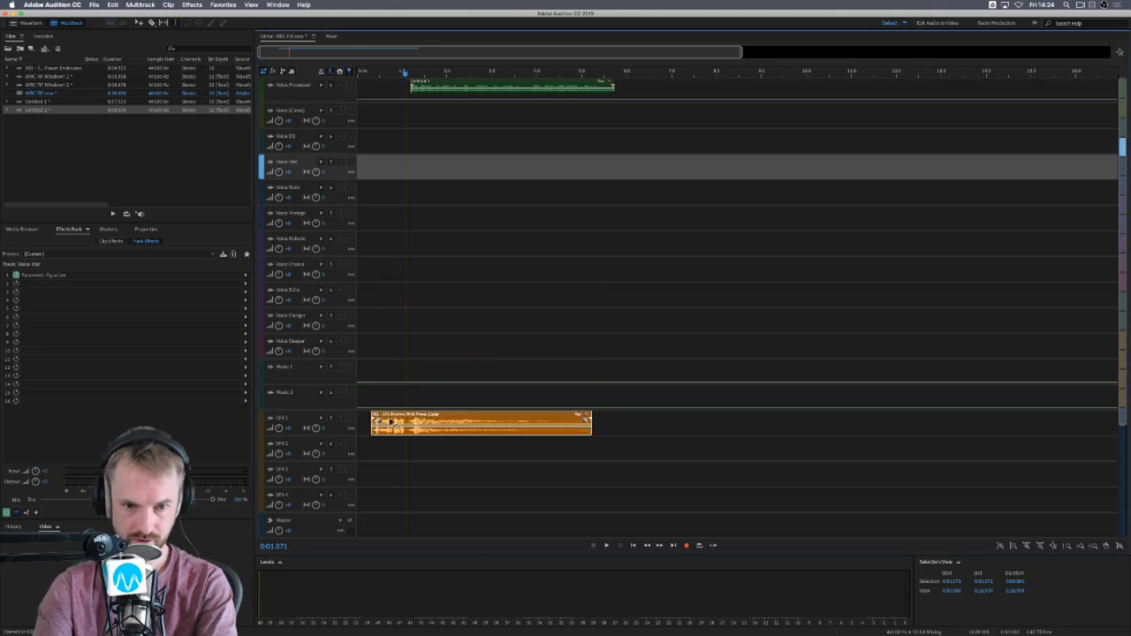
{"action": "left_click", "coordinate": [373, 343]}
{"action": "key", "text": "space"}
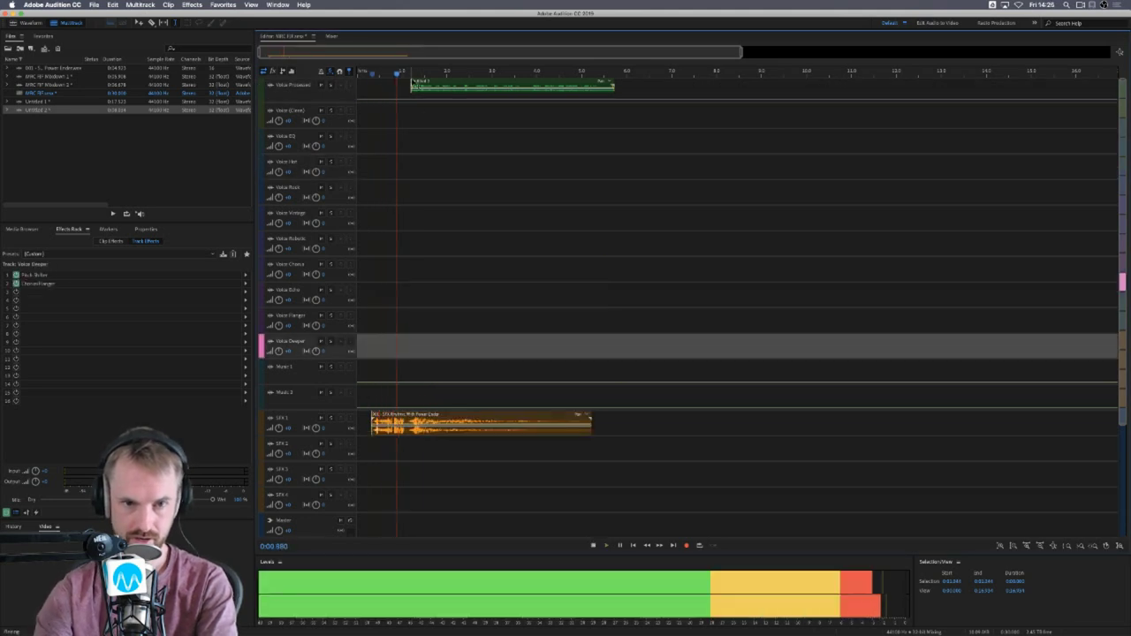
{"action": "key", "text": "equal"}
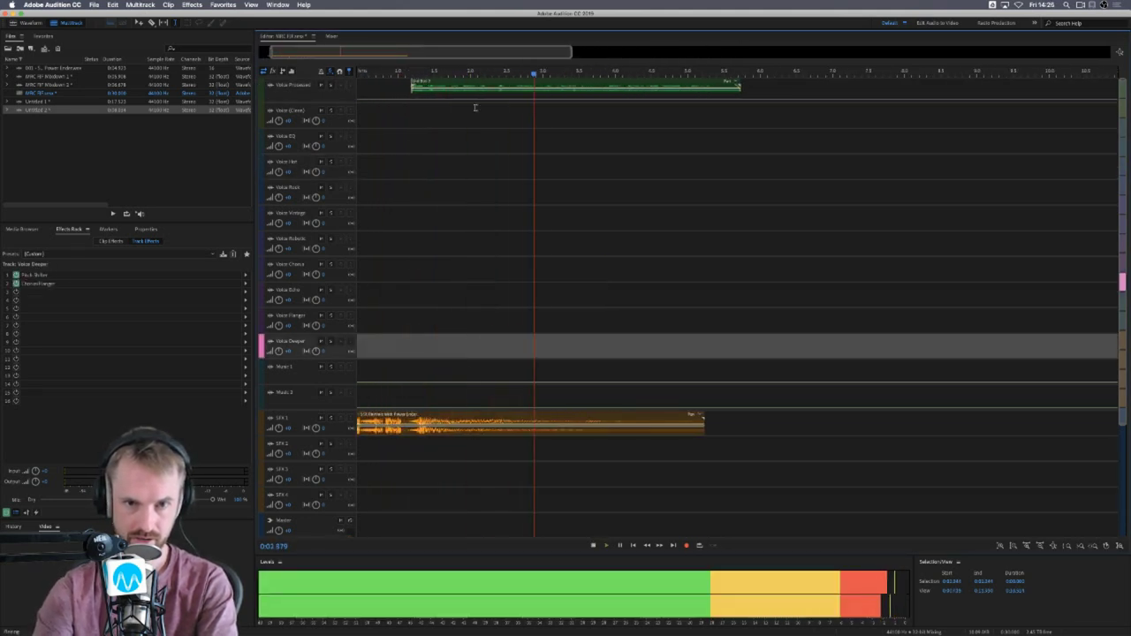
{"action": "key", "text": "space"}
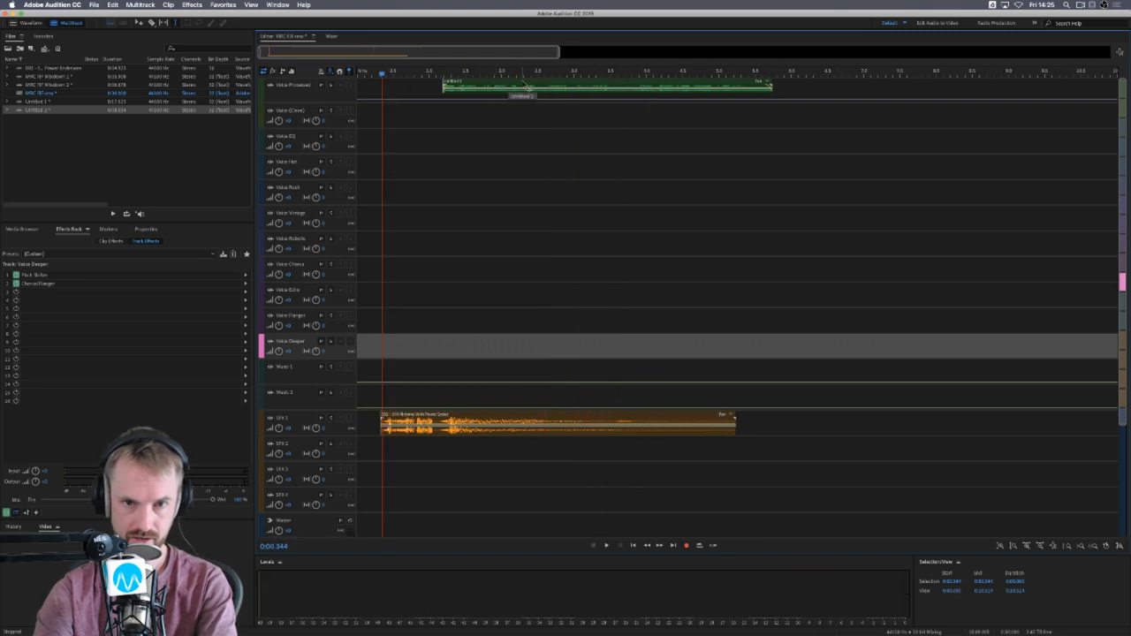
- Split the Voice Processed clip at about 2.3 seconds and move the second part to Voice Vintage
{"action": "left_click", "coordinate": [525, 86]}
{"action": "left_click", "coordinate": [525, 86]}
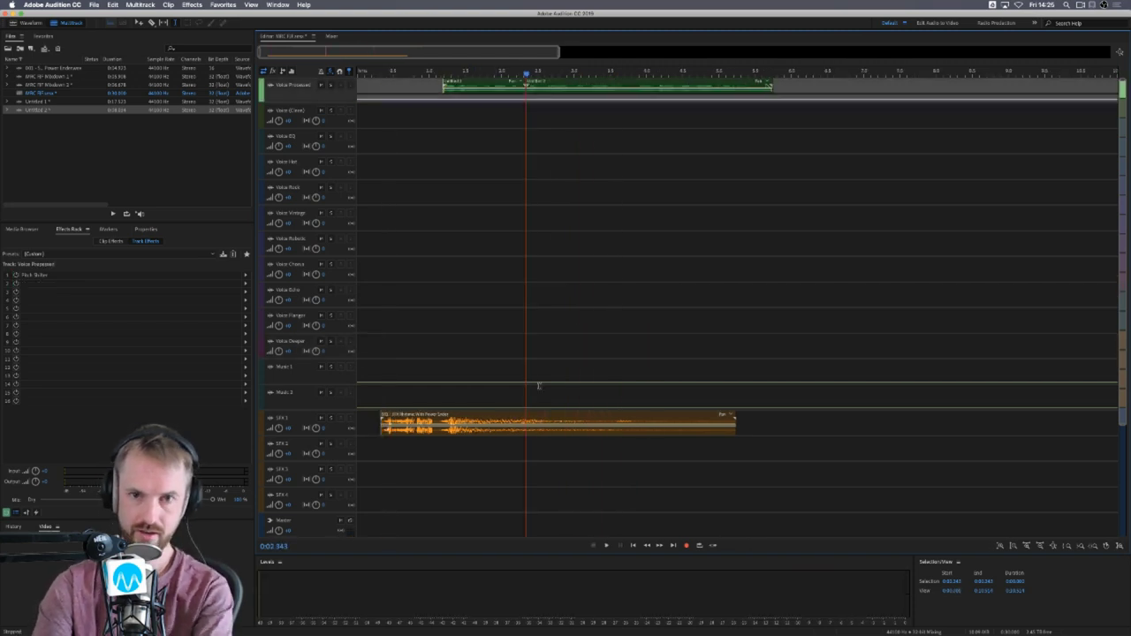
{"action": "left_click_drag", "start_coordinate": [543, 87], "coordinate": [535, 219]}
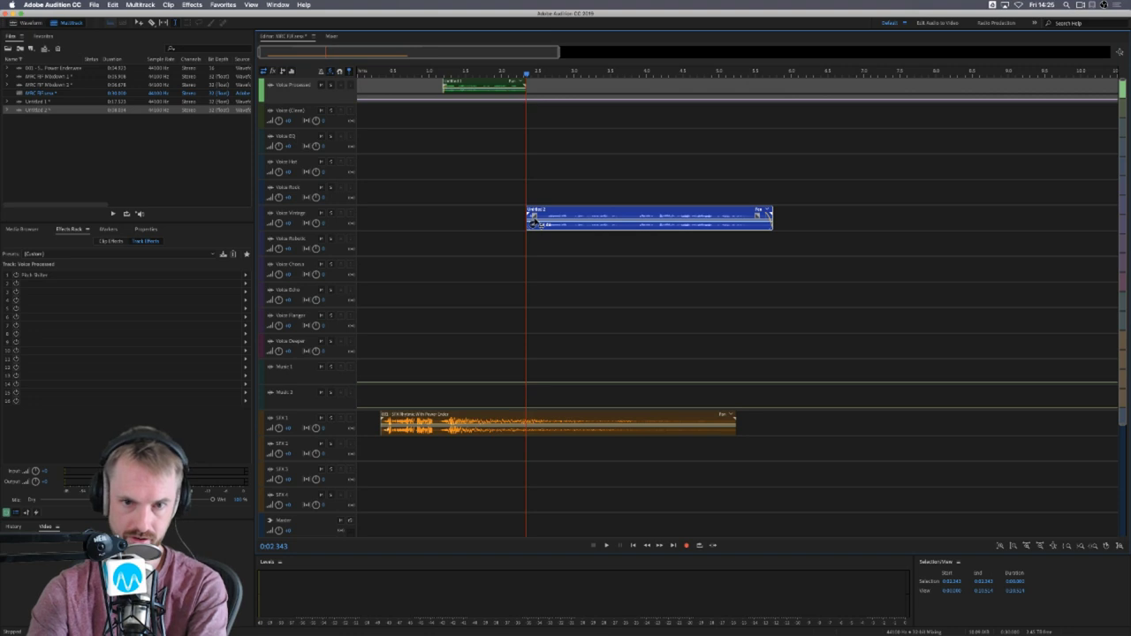
{"action": "key", "text": "space"}
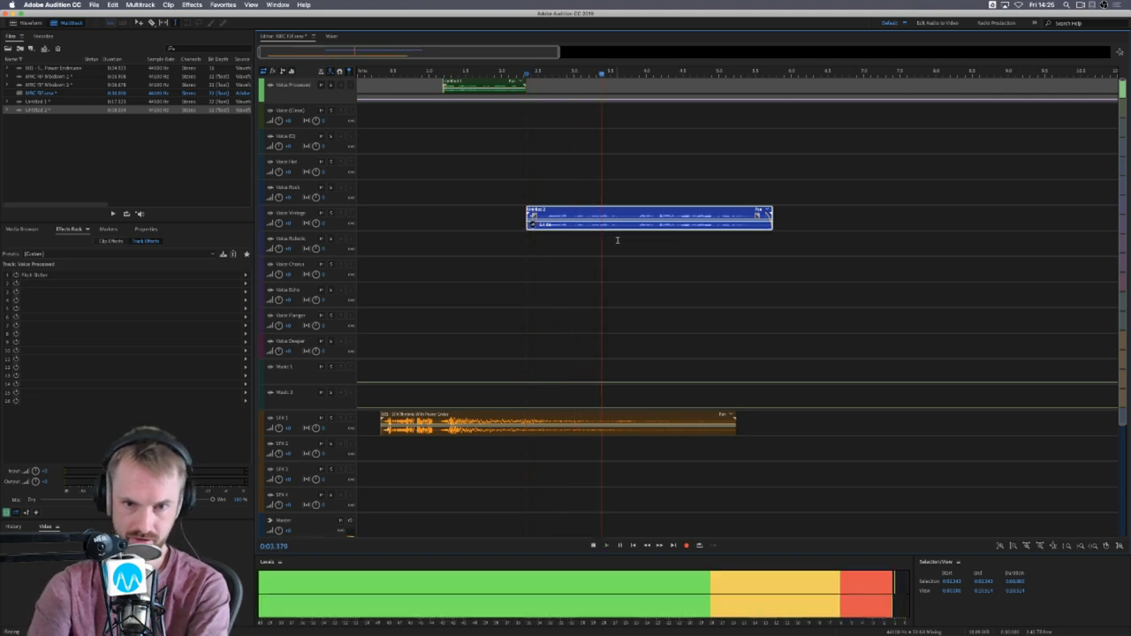
{"action": "key", "text": "space"}
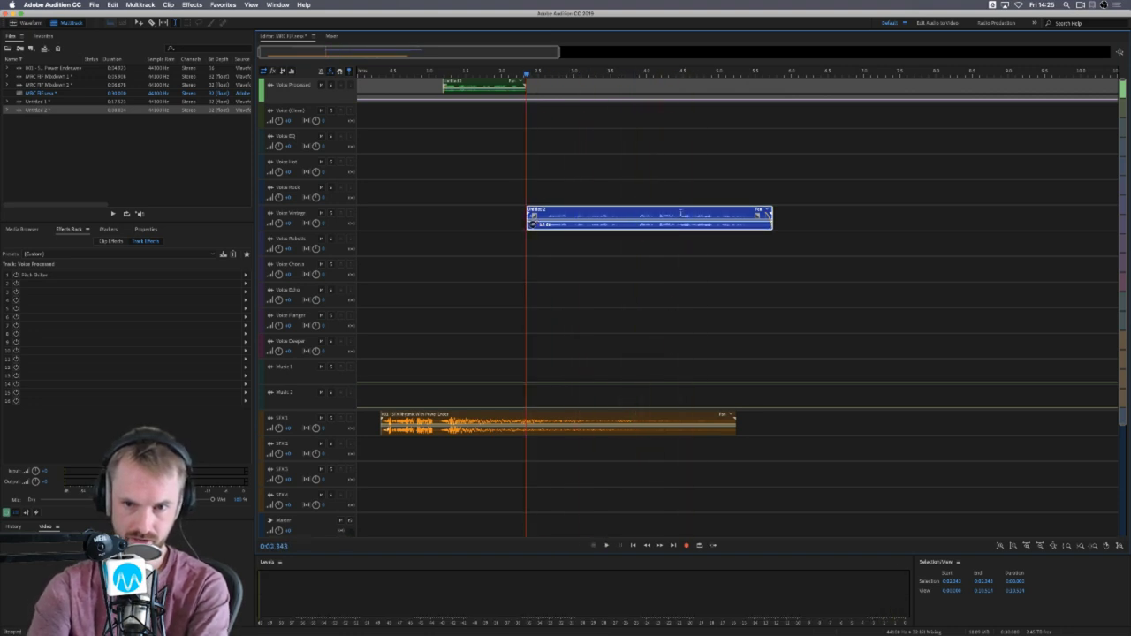
- Split the Voice Vintage clip at 4.47 seconds, move the first part to Voice Chorus, and play
{"action": "left_click", "coordinate": [680, 214]}
{"action": "key", "text": "super+k"}
{"action": "left_click_drag", "start_coordinate": [636, 218], "coordinate": [637, 269]}
{"action": "left_click", "coordinate": [424, 205]}
{"action": "left_click", "coordinate": [386, 223]}
{"action": "key", "text": "space"}
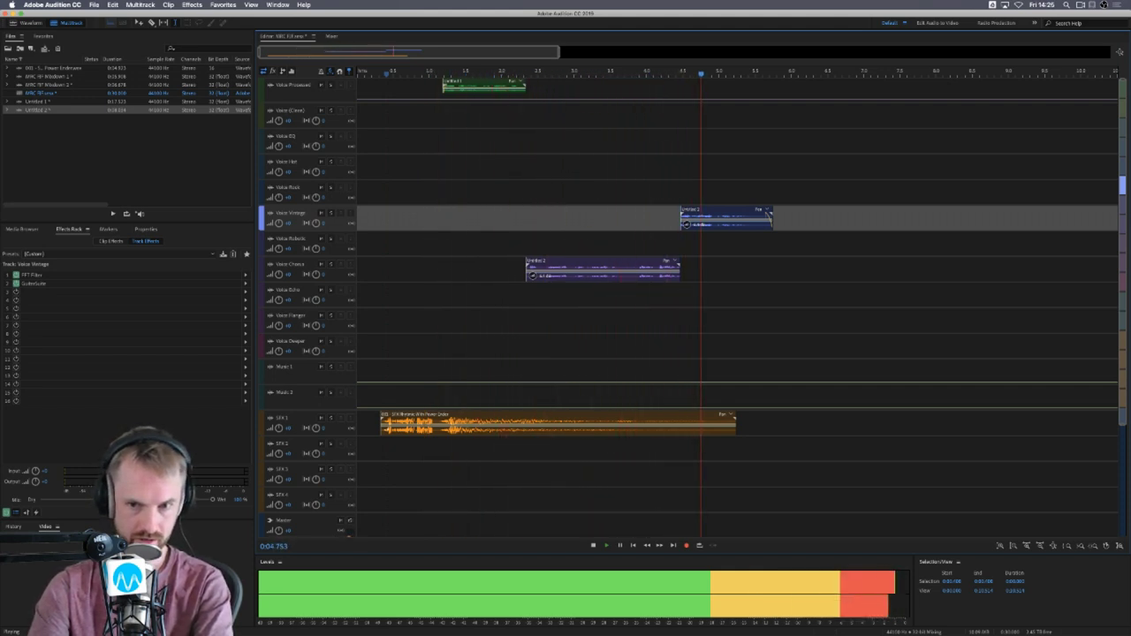
{"action": "key", "text": "space"}
{"action": "left_click", "coordinate": [519, 120]}
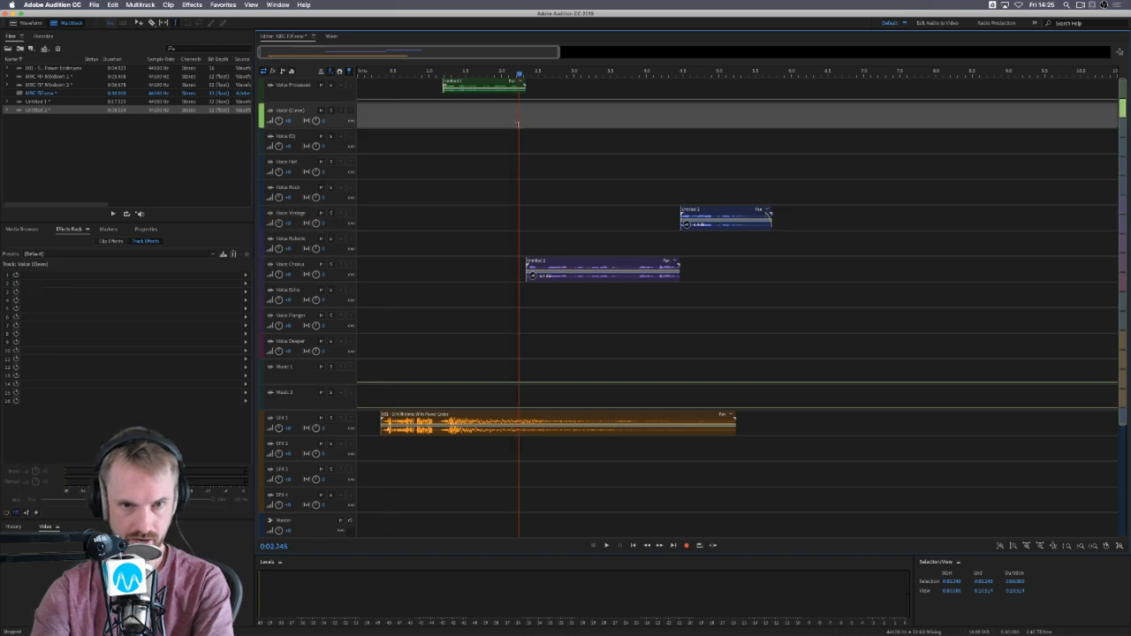
{"action": "left_click", "coordinate": [132, 5]}
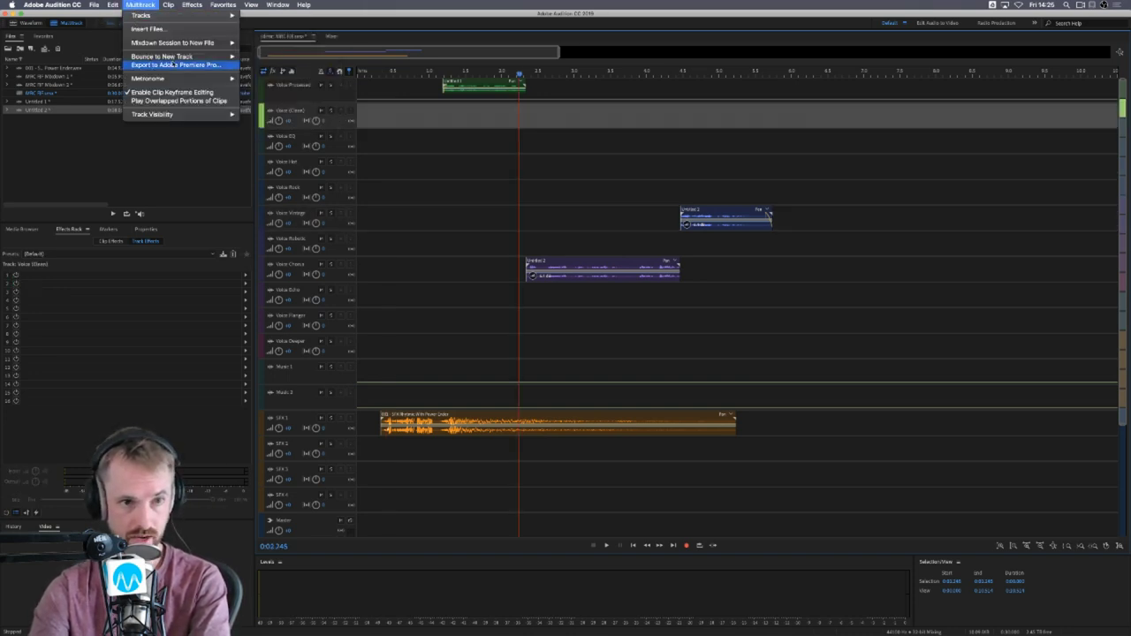
- Mix down to MRC FP Mixdown 3, save nearly all of it as a renamed WAV, and start a new file
{"action": "left_click", "coordinate": [339, 317]}
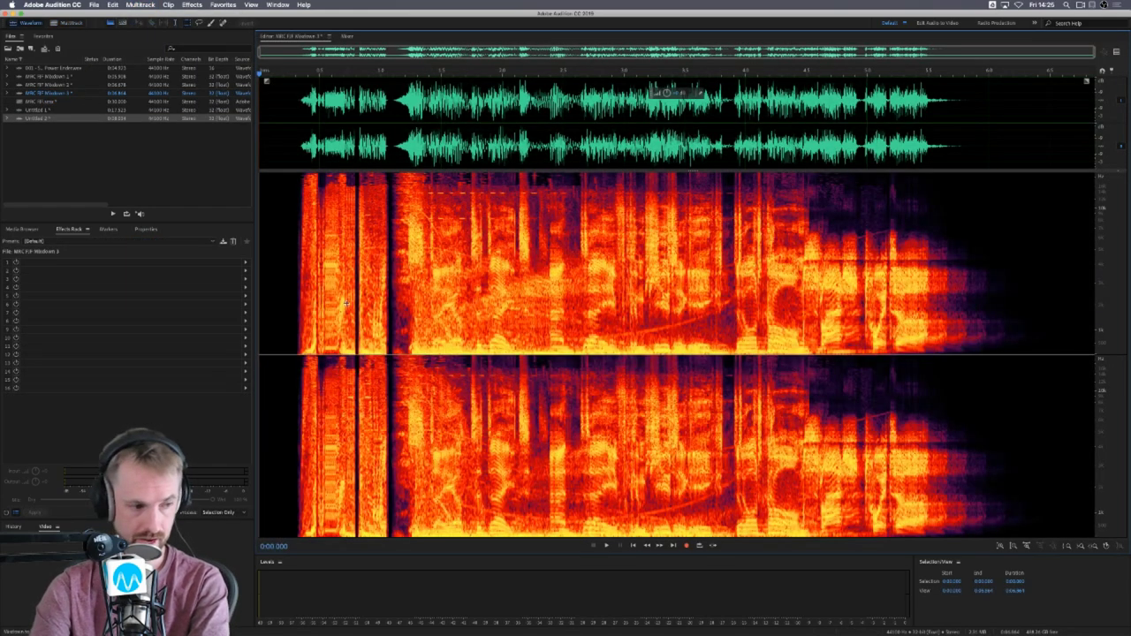
{"action": "left_click_drag", "start_coordinate": [297, 135], "coordinate": [1046, 192]}
{"action": "key", "text": "super+alt+s"}
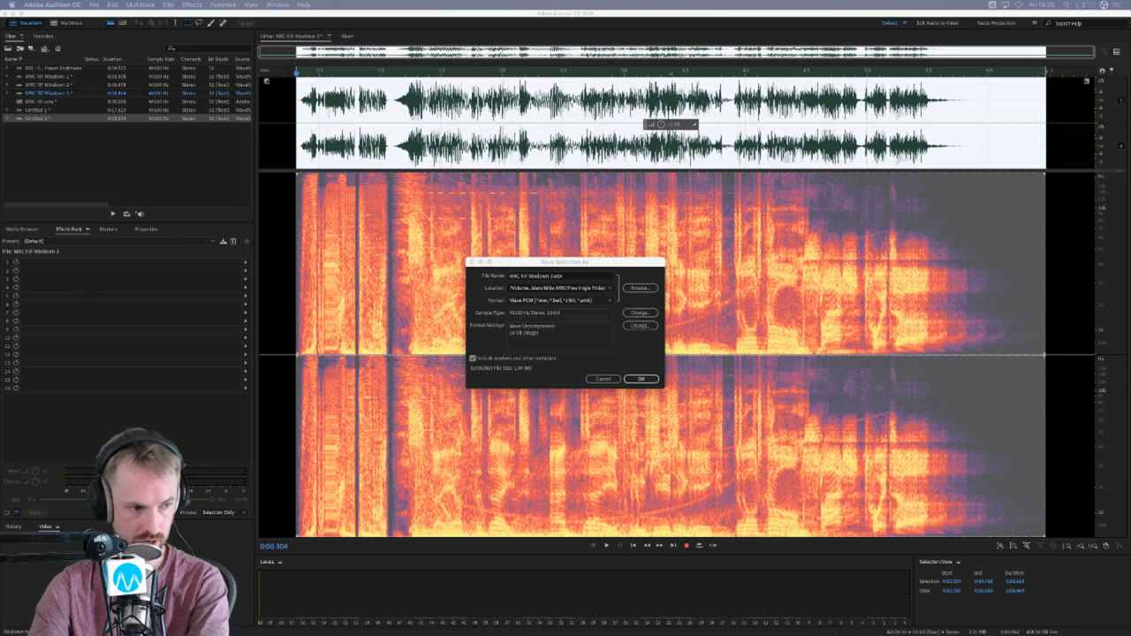
{"action": "left_click", "coordinate": [569, 272]}
{"action": "type", "text": "daveComputerSett"}
{"action": "left_click", "coordinate": [640, 379]}
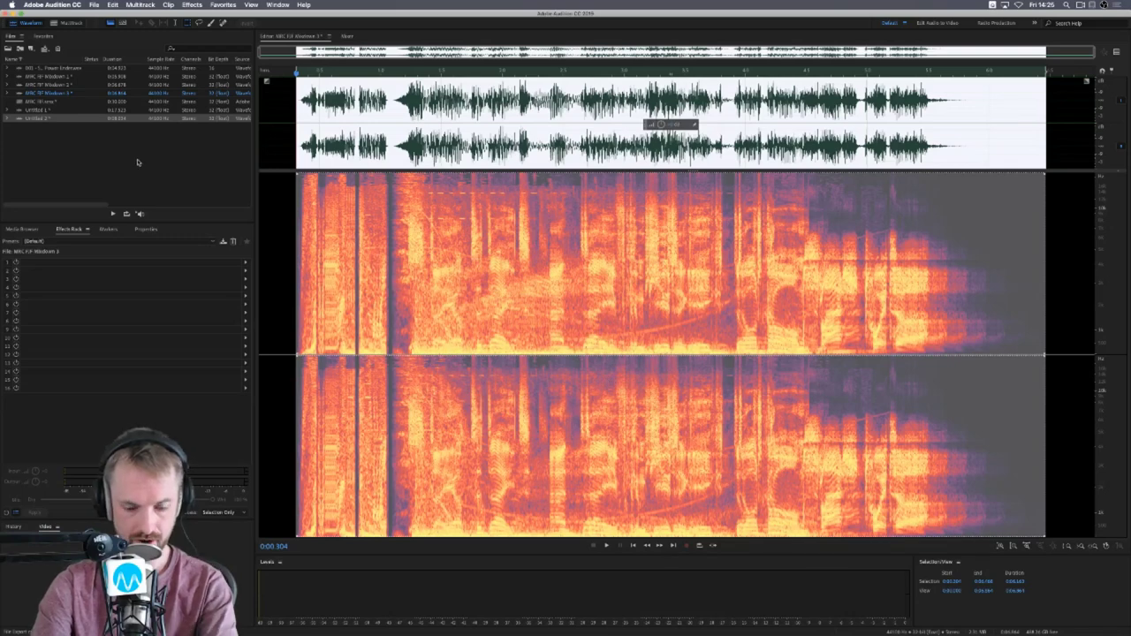
{"action": "key", "text": "super+shift+n"}
- Create Untitled 3, save Untitled 2's spoken part as UsedComputerDesk.wav, then reopen empty Untitled 3
{"action": "key", "text": "Return"}
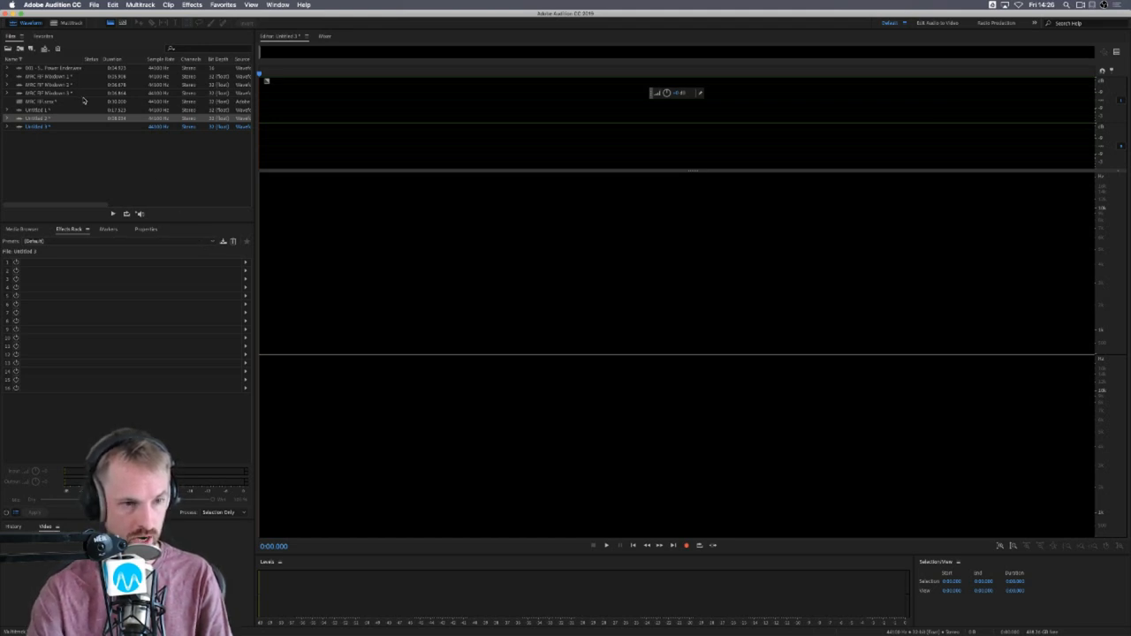
{"action": "double_click", "coordinate": [42, 117]}
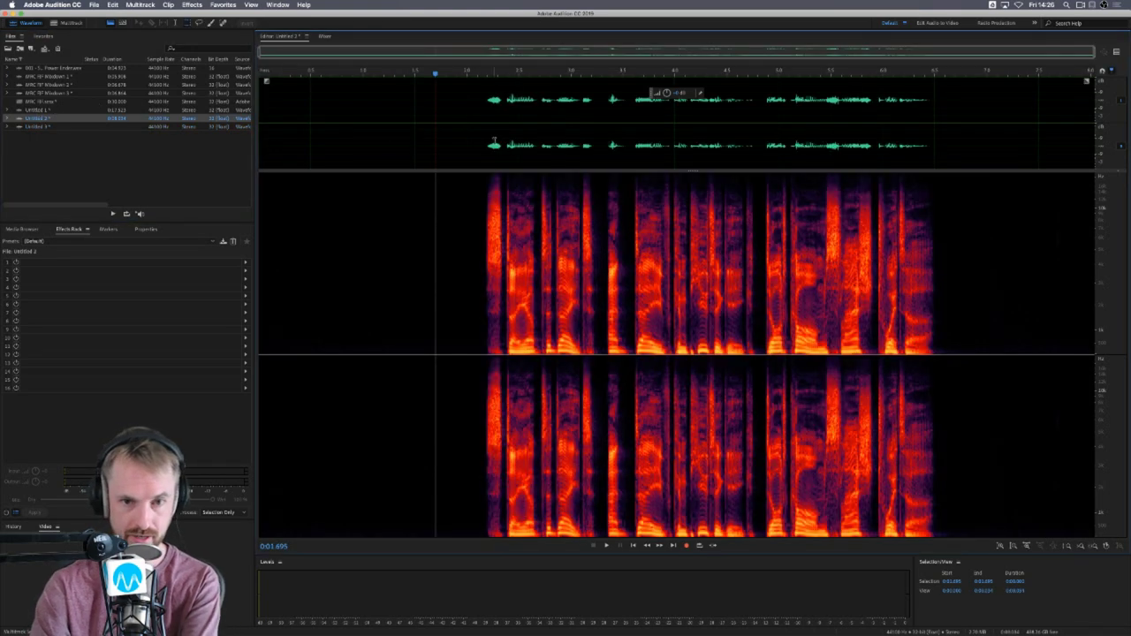
{"action": "left_click_drag", "start_coordinate": [482, 149], "coordinate": [956, 154]}
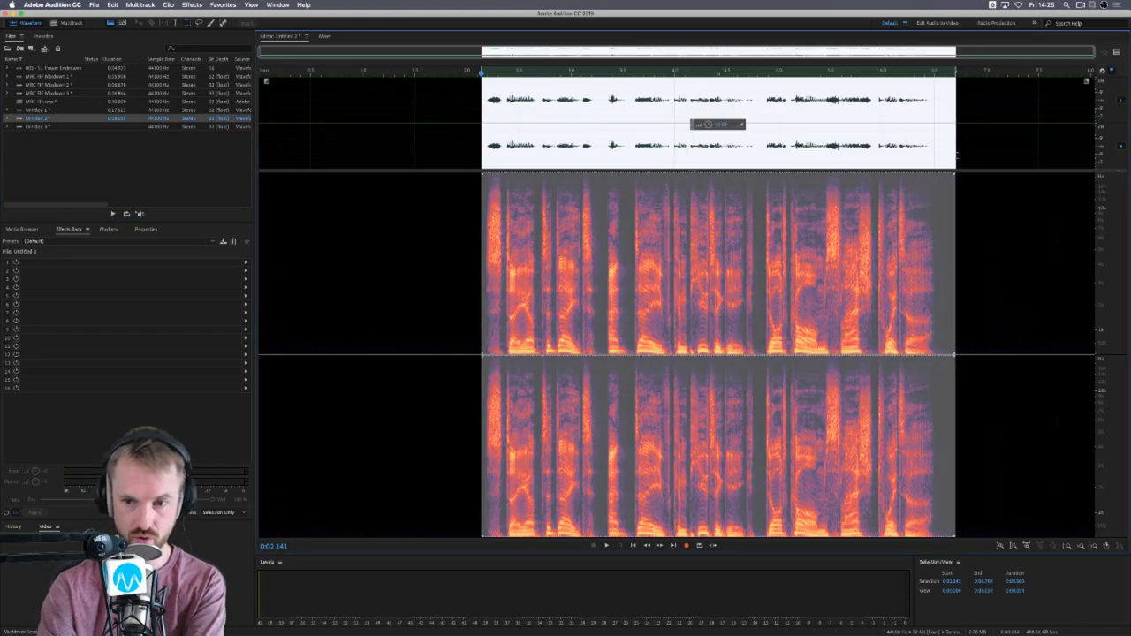
{"action": "key", "text": "super+alt+s"}
{"action": "type", "text": "UsedComputerDesk"}
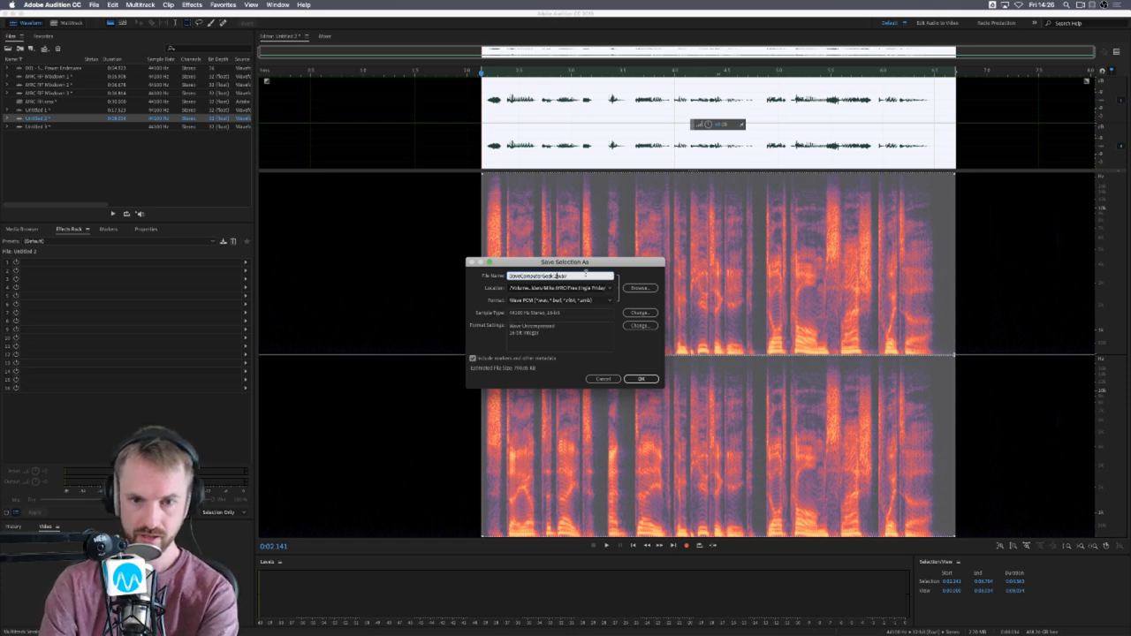
{"action": "key", "text": "Return"}
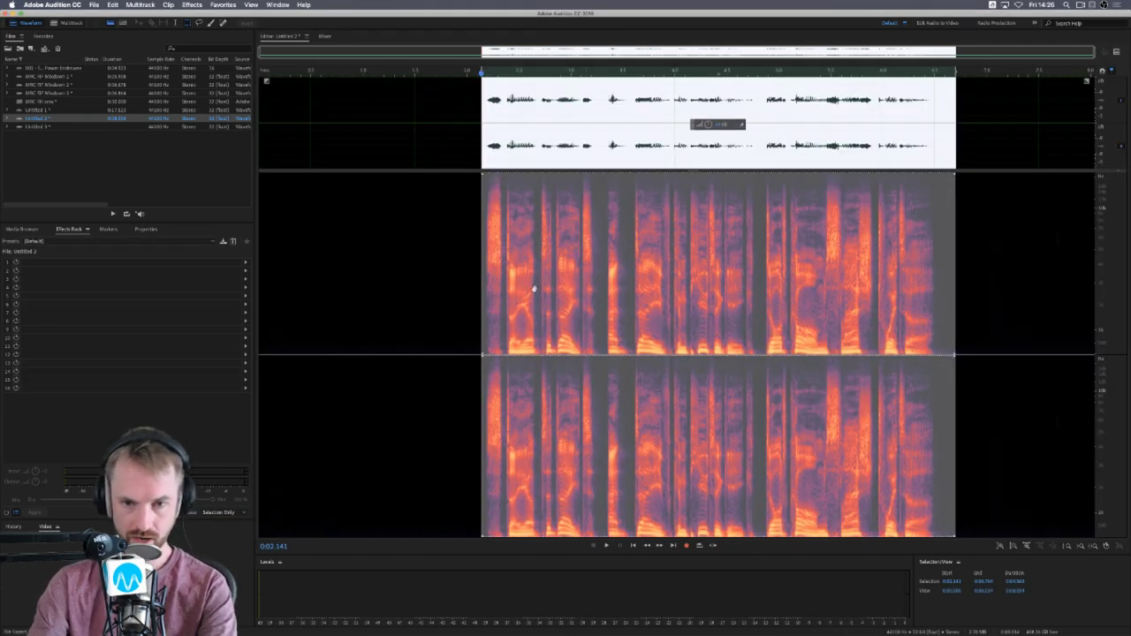
{"action": "double_click", "coordinate": [29, 127]}
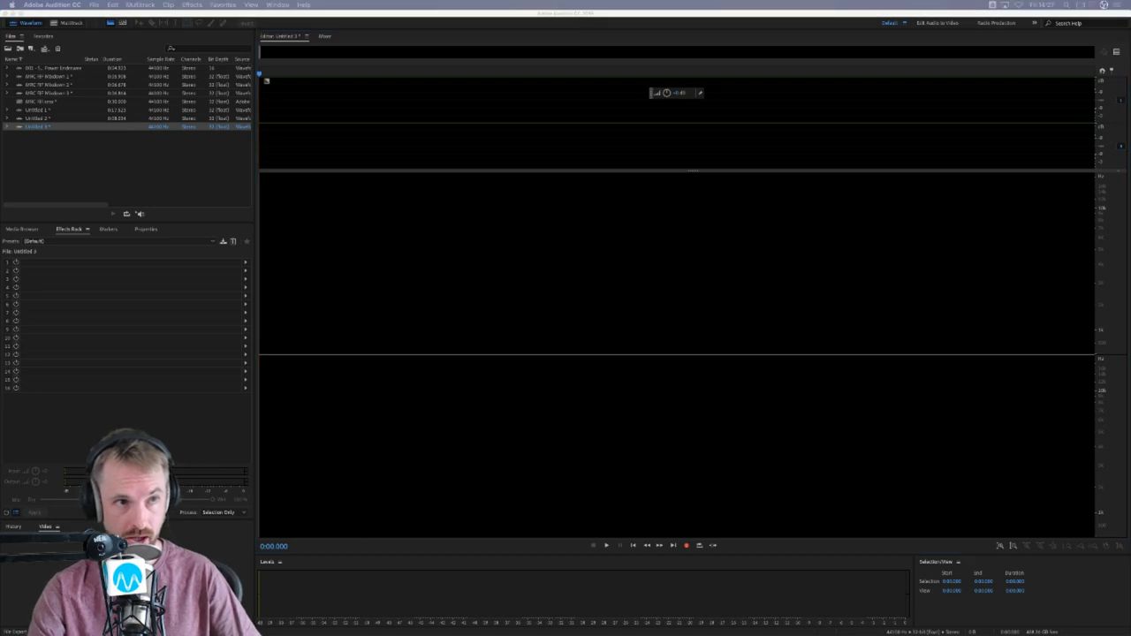
{"action": "left_click", "coordinate": [391, 275]}
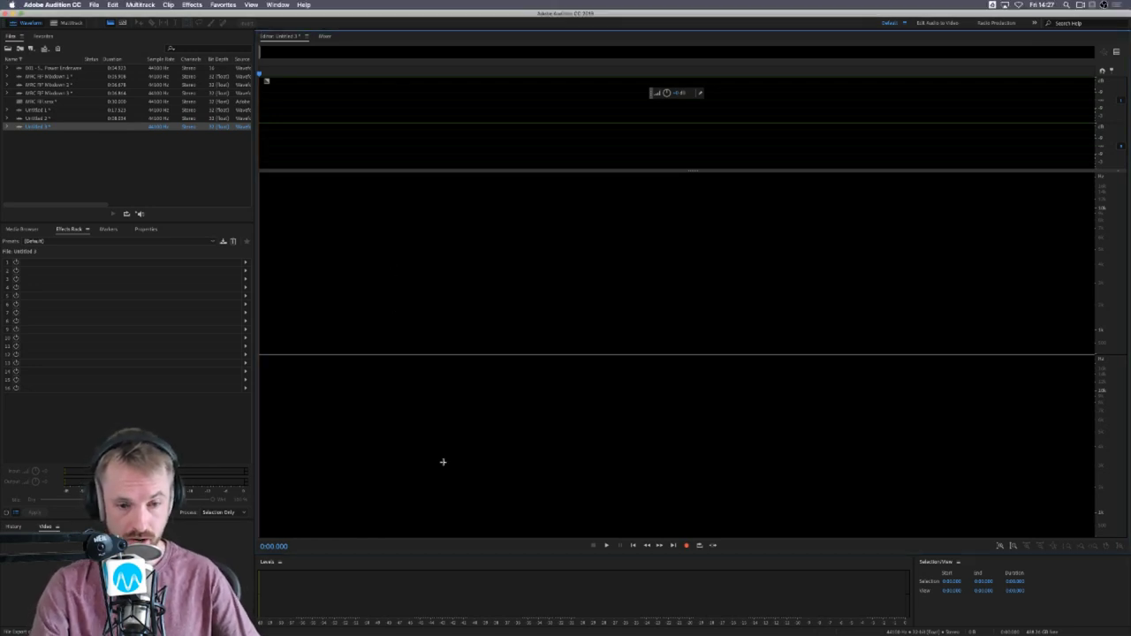
- Record a new voice take into Untitled 3, delete its opening stretch, and return to Multitrack
{"action": "left_click", "coordinate": [687, 546]}
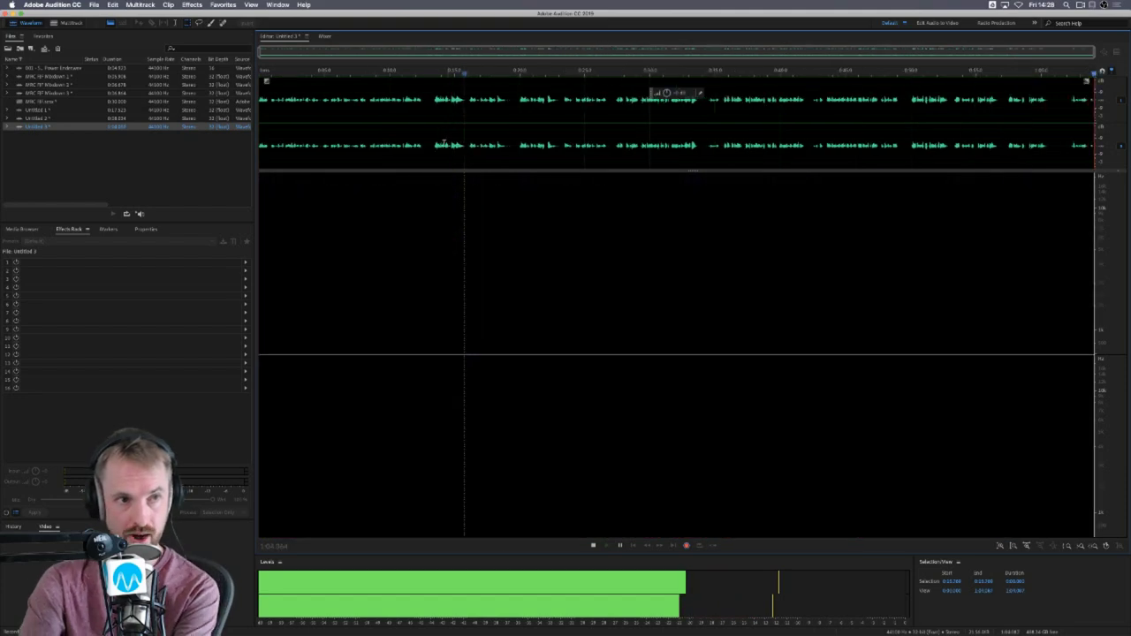
{"action": "key", "text": "space"}
{"action": "left_click_drag", "start_coordinate": [429, 135], "coordinate": [221, 135]}
{"action": "key", "text": "Delete"}
{"action": "key", "text": "8"}
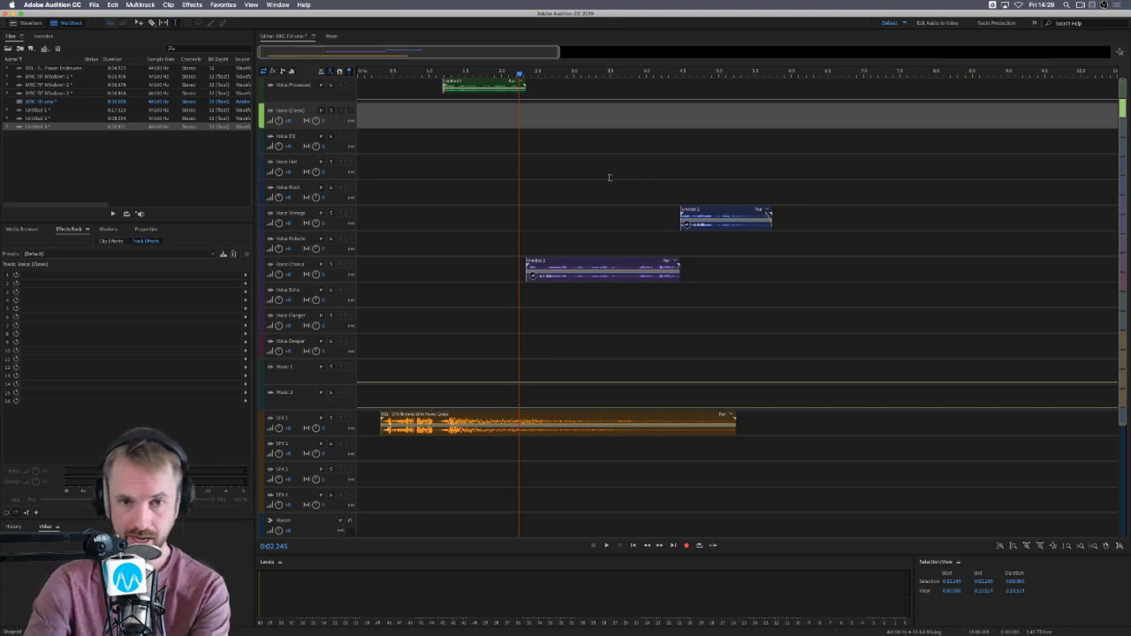
- Clear all clips and place the Untitled 3 recording on the Voice Processed track, zoomed to fit
{"action": "left_click", "coordinate": [554, 187]}
{"action": "key", "text": "super+a"}
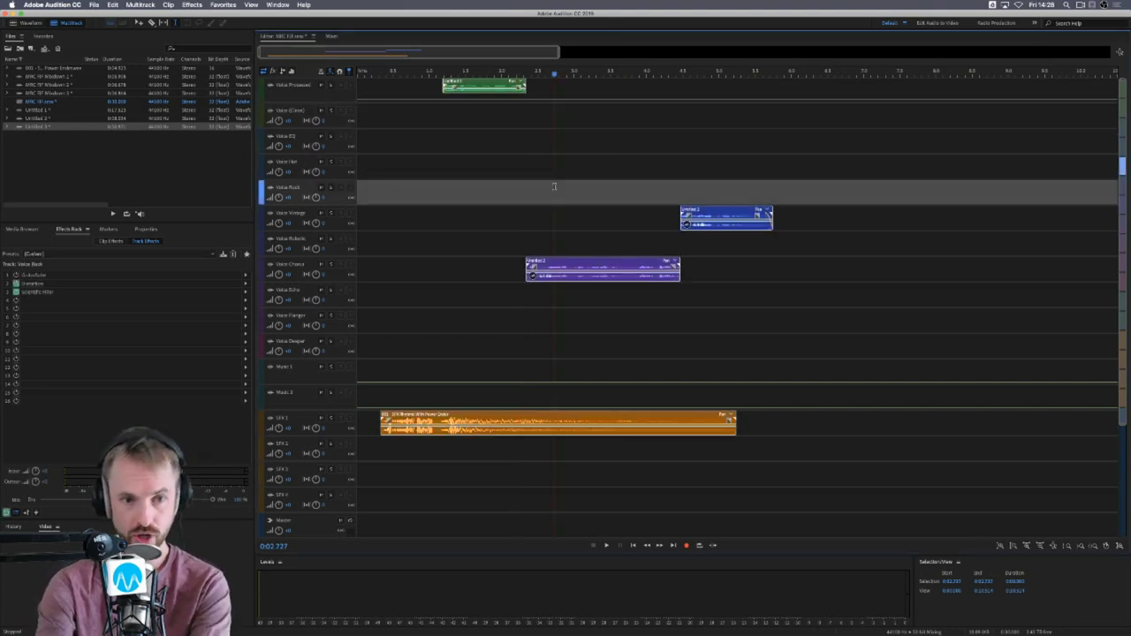
{"action": "key", "text": "Delete"}
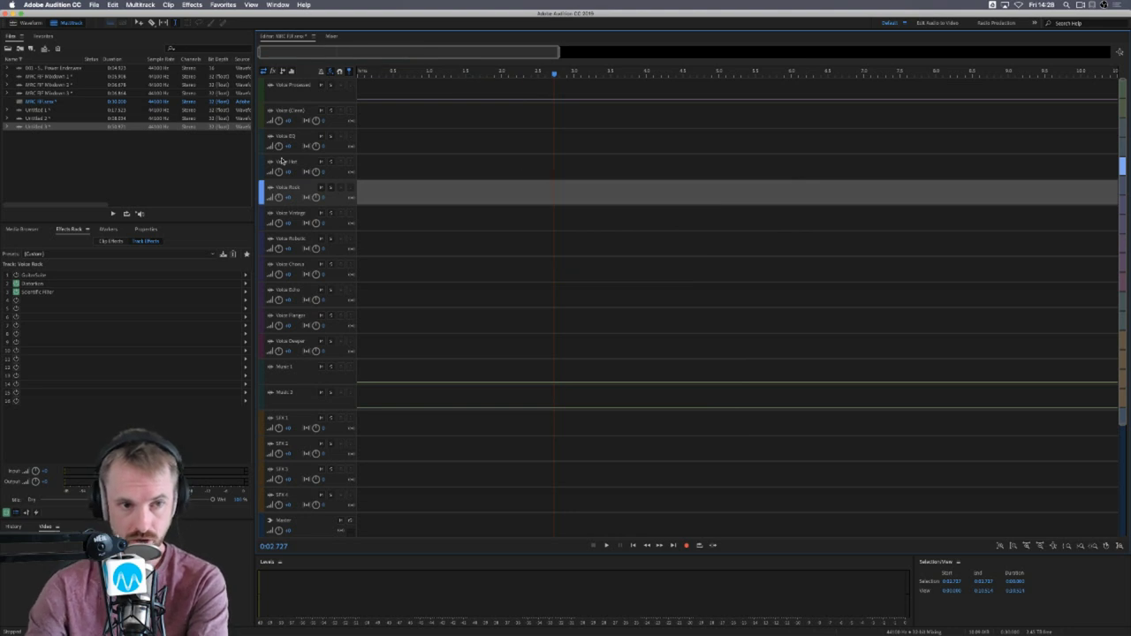
{"action": "left_click_drag", "start_coordinate": [54, 131], "coordinate": [363, 88]}
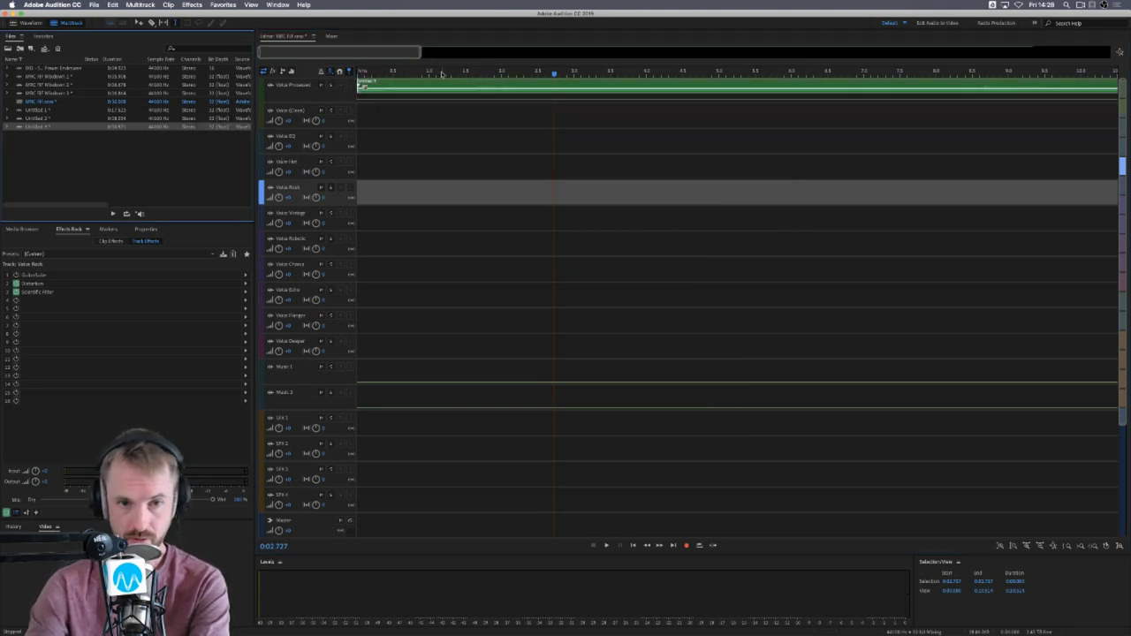
{"action": "key", "text": "backslash"}
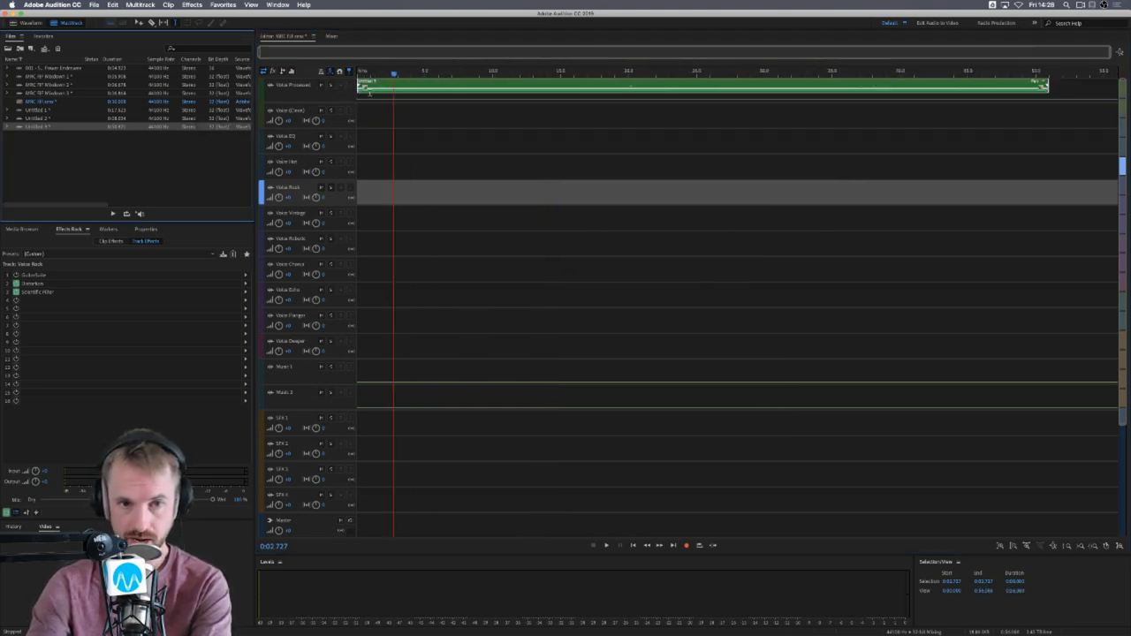
{"action": "key", "text": "equal"}
{"action": "key", "text": "alt+equal"}
{"action": "key", "text": "alt+equal"}
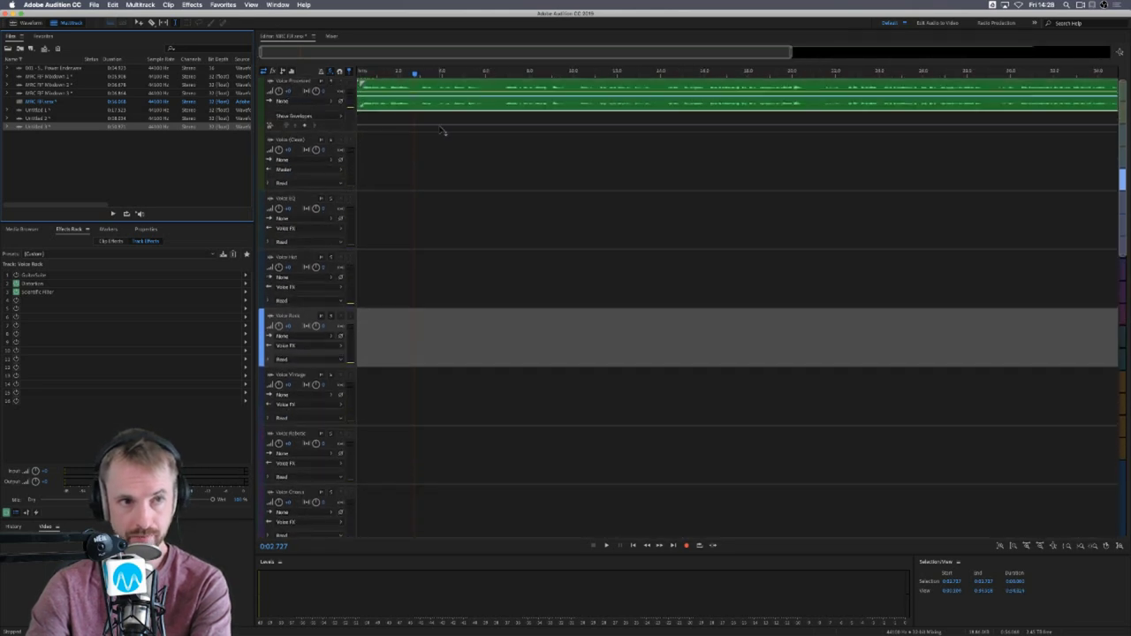
- Play the voice clip and delete its unwanted tail so it ends near 48 seconds
{"action": "left_click", "coordinate": [364, 111]}
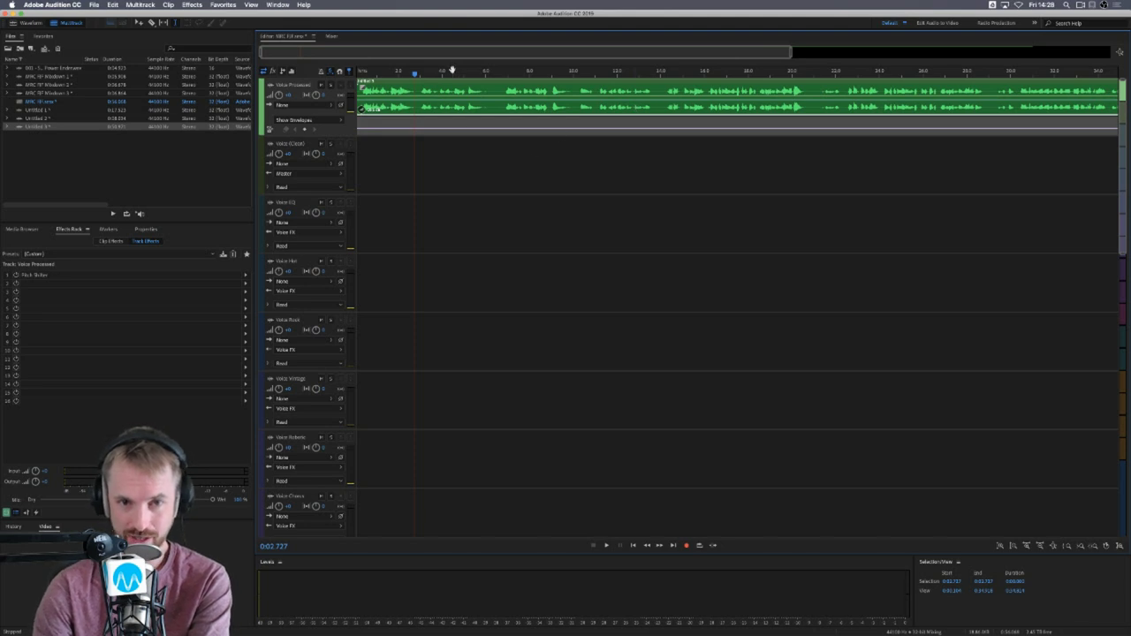
{"action": "scroll", "coordinate": [452, 68], "scroll_direction": "down", "scroll_amount": 3}
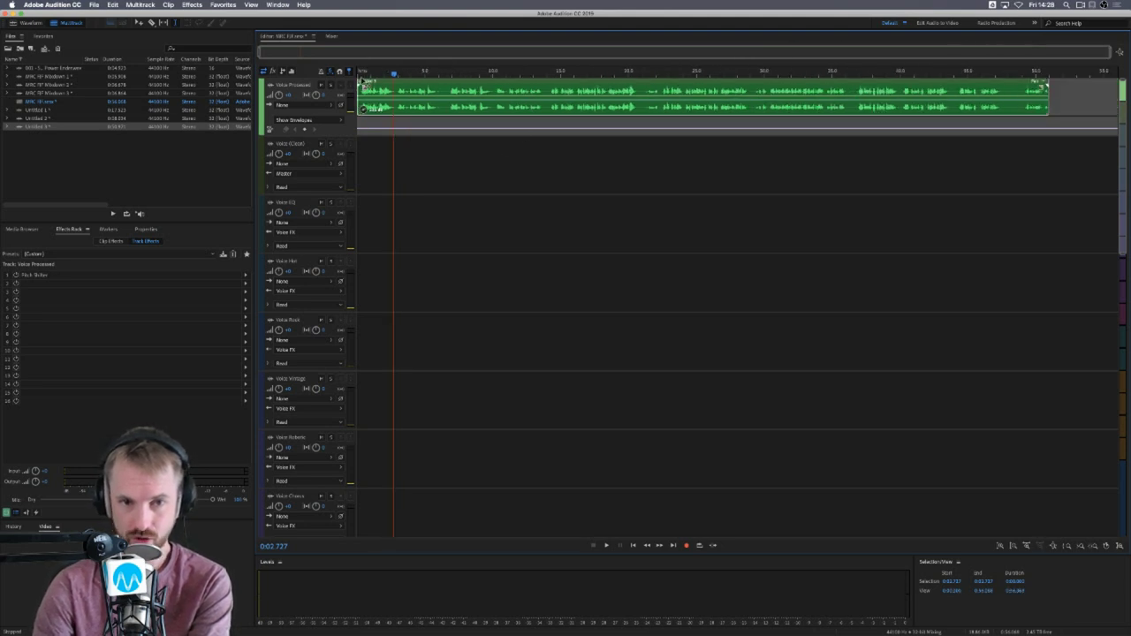
{"action": "key", "text": "space"}
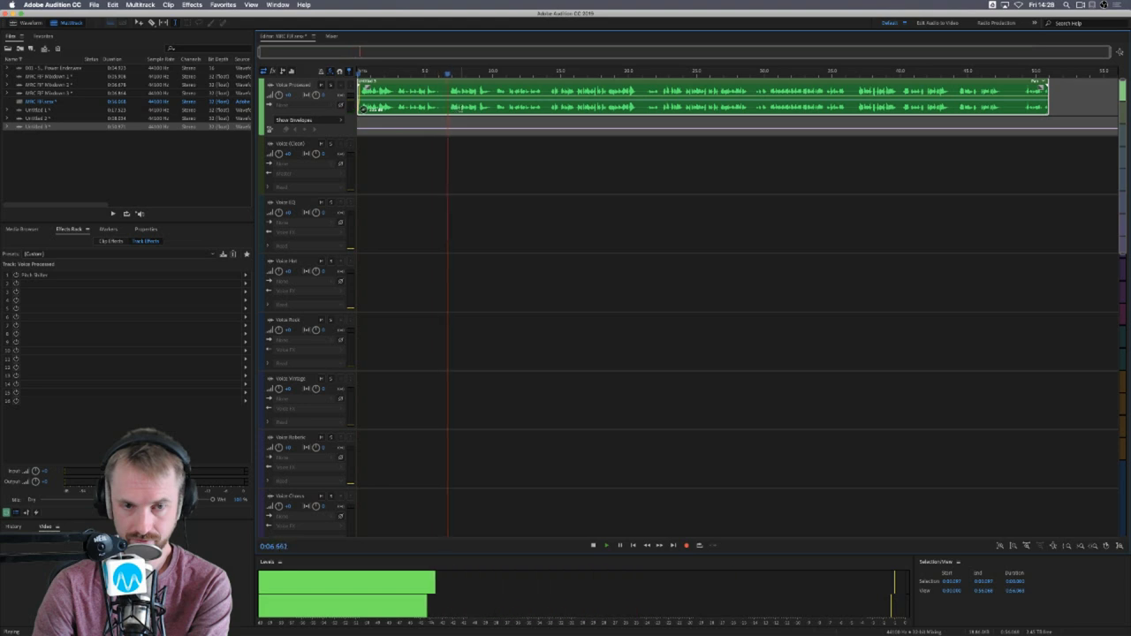
{"action": "key", "text": "space"}
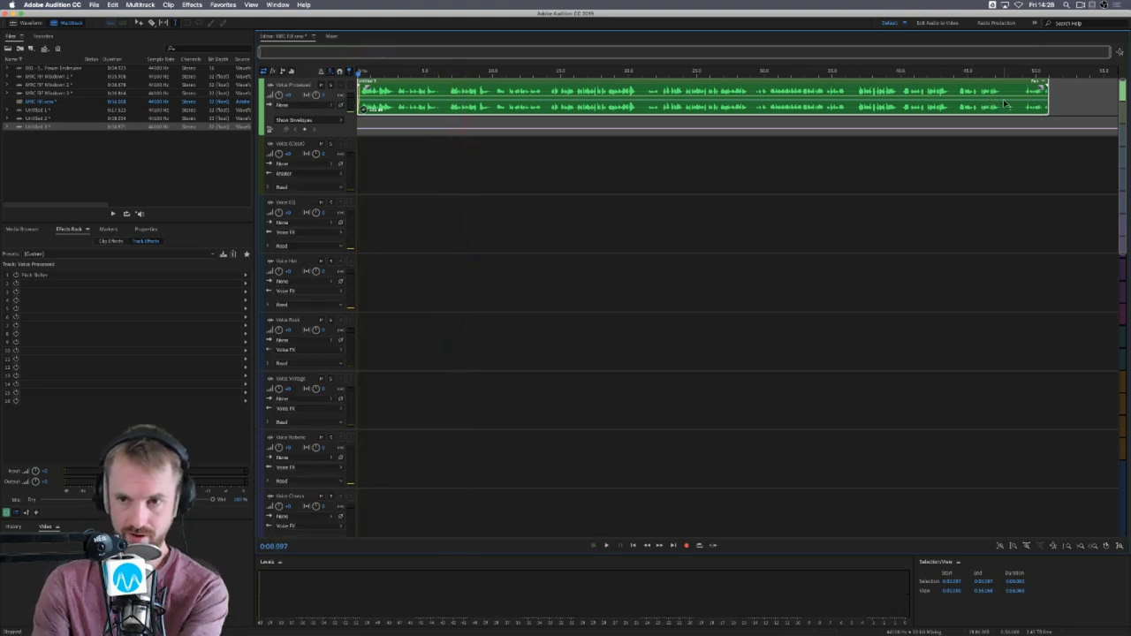
{"action": "left_click_drag", "start_coordinate": [1007, 108], "coordinate": [1080, 101]}
{"action": "key", "text": "Delete"}
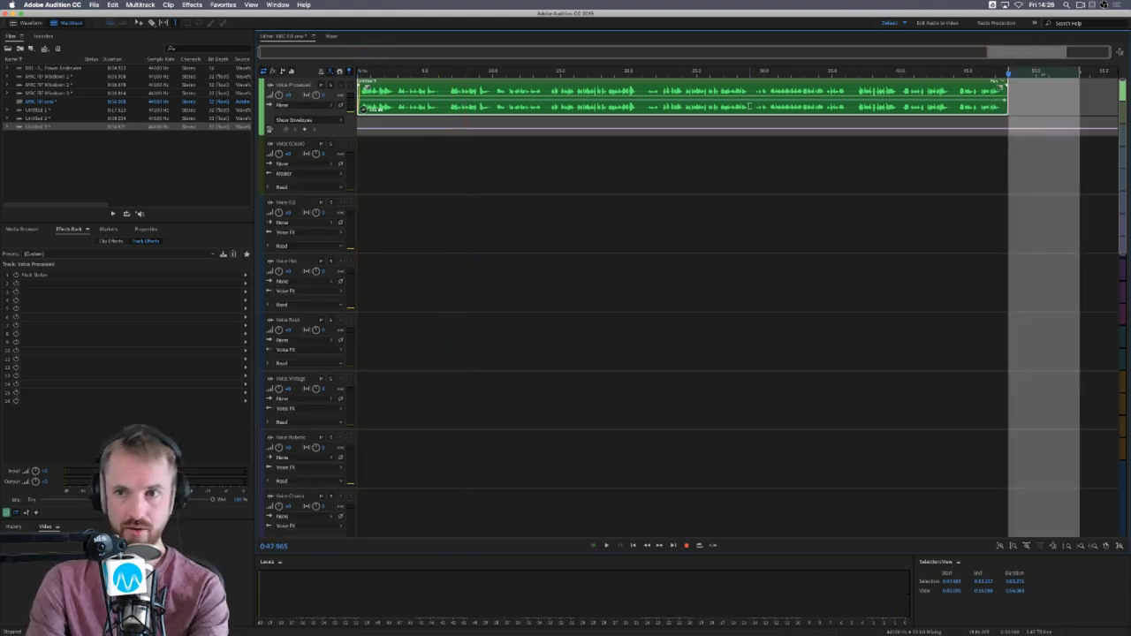
{"action": "left_click", "coordinate": [438, 137]}
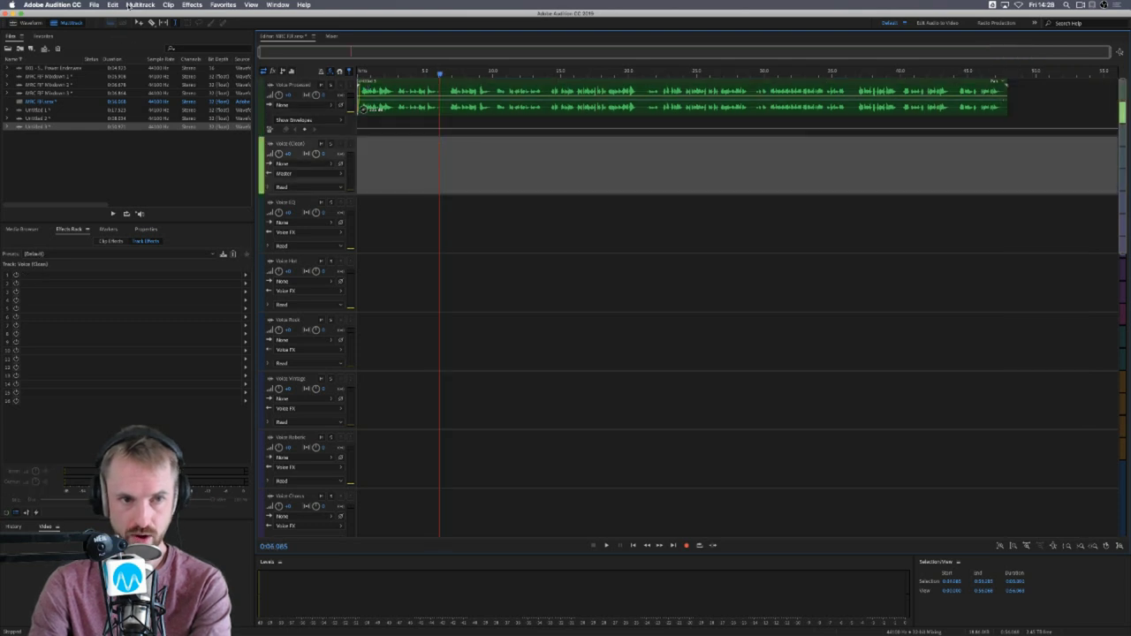
{"action": "left_click", "coordinate": [134, 5]}
- Mix the entire session down to a new file and save its first few seconds as 'Tfds'
{"action": "mouse_move", "coordinate": [176, 42]}
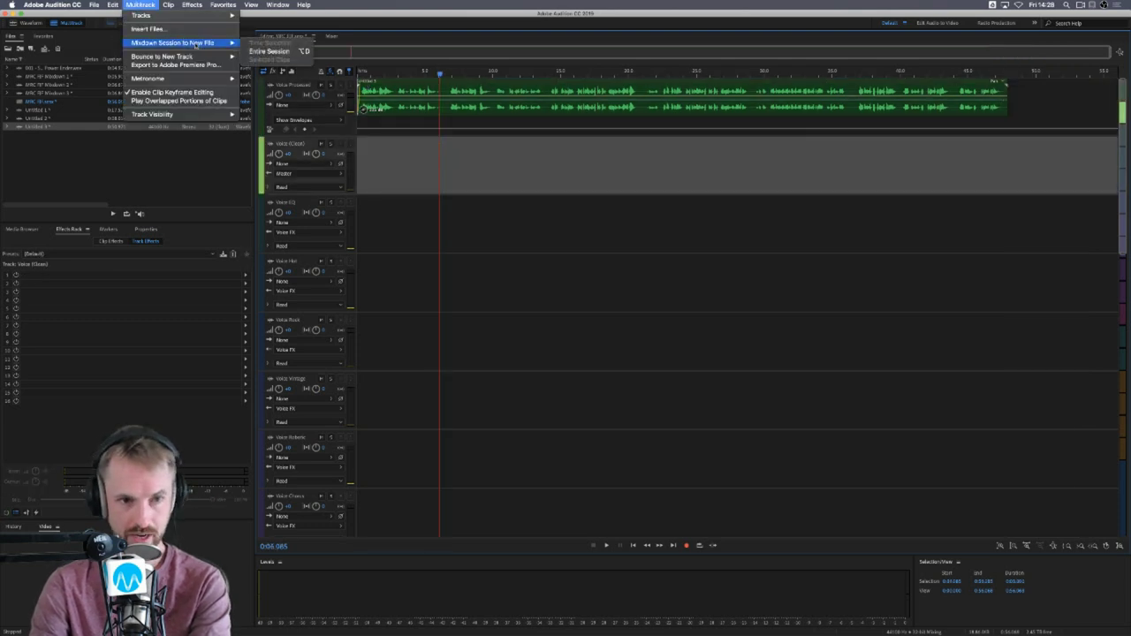
{"action": "left_click", "coordinate": [269, 51]}
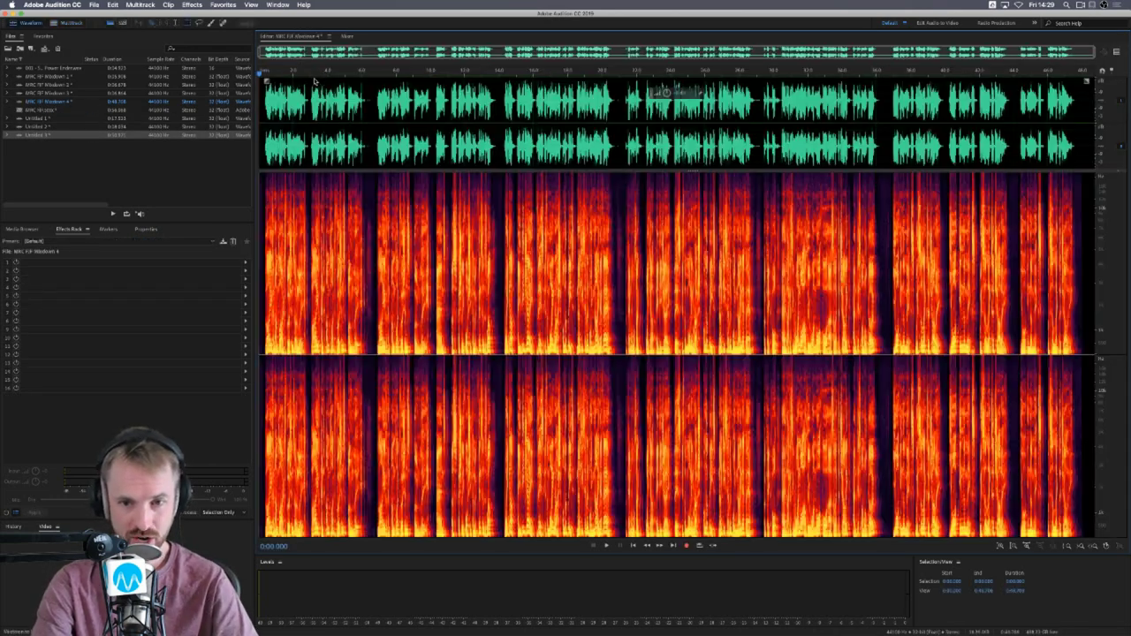
{"action": "left_click_drag", "start_coordinate": [373, 130], "coordinate": [264, 133]}
{"action": "key", "text": "super+alt+s"}
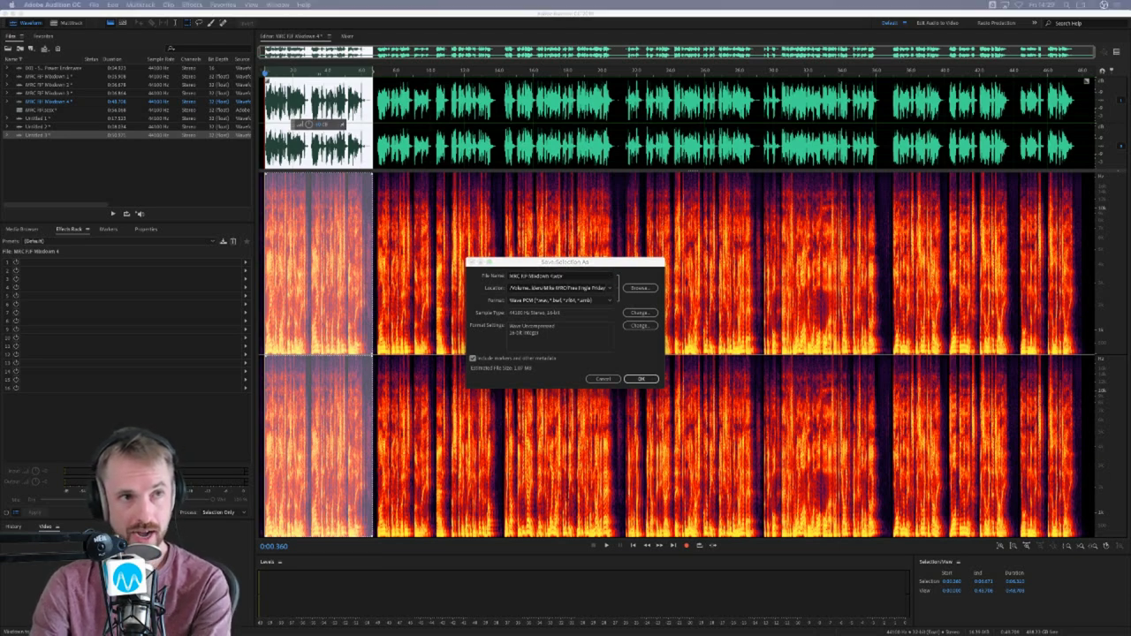
{"action": "left_click", "coordinate": [578, 283]}
{"action": "type", "text": "Tfds"}
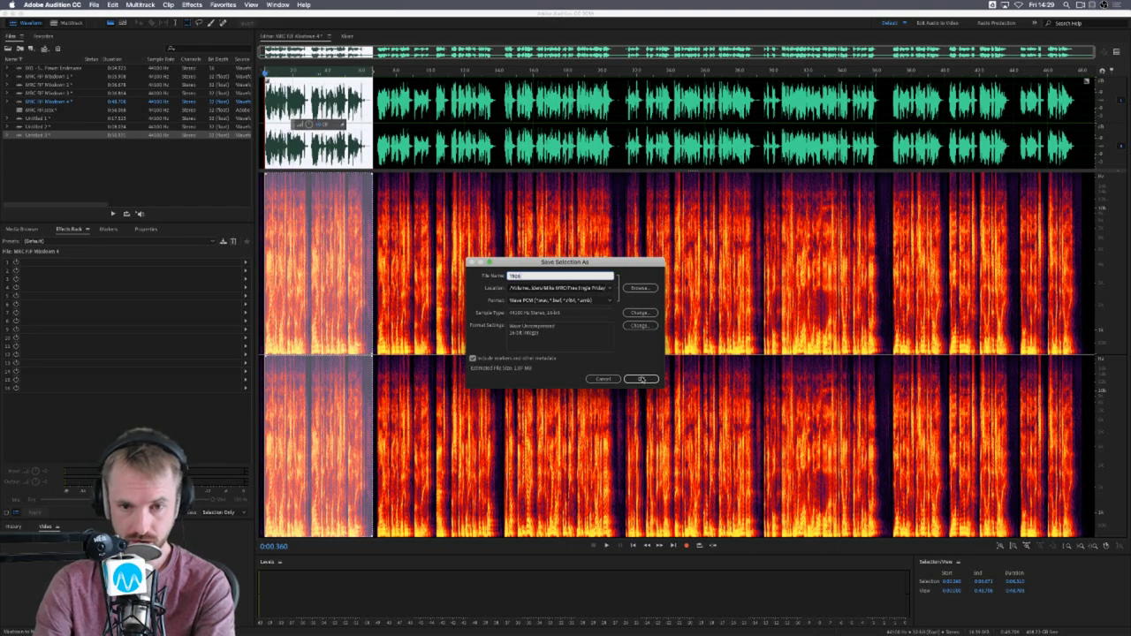
{"action": "left_click", "coordinate": [642, 379]}
- Save the next speech stretch, then the roughly 14–21 second stretch as 'Voca', and play on
{"action": "left_click_drag", "start_coordinate": [376, 133], "coordinate": [502, 140]}
{"action": "key", "text": "super+alt+s"}
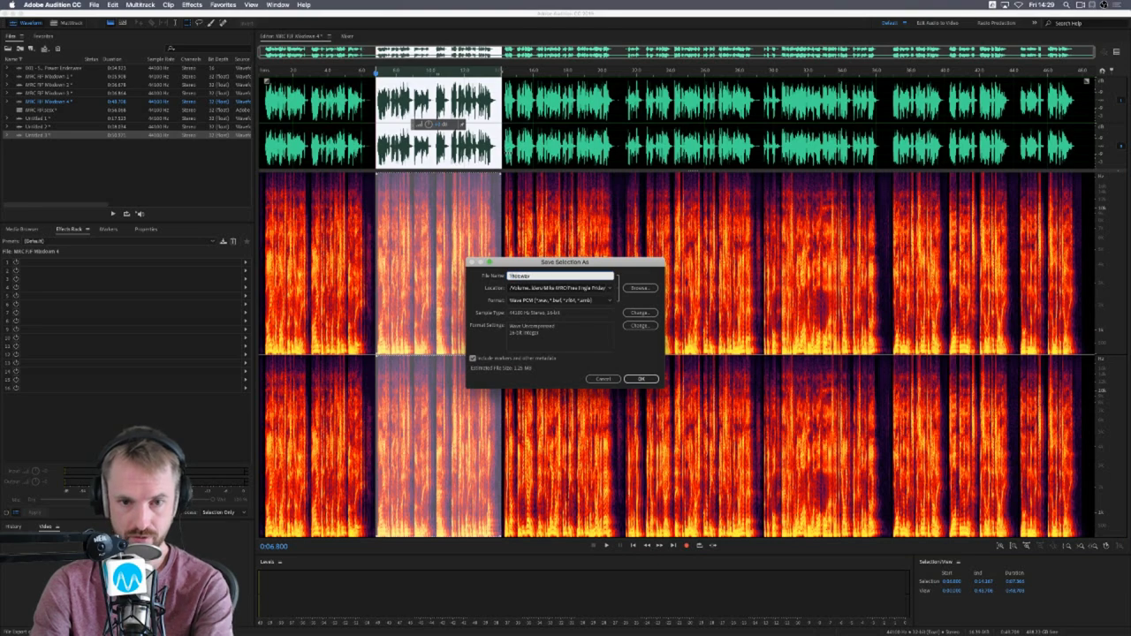
{"action": "key", "text": "Return"}
{"action": "left_click_drag", "start_coordinate": [618, 126], "coordinate": [503, 137]}
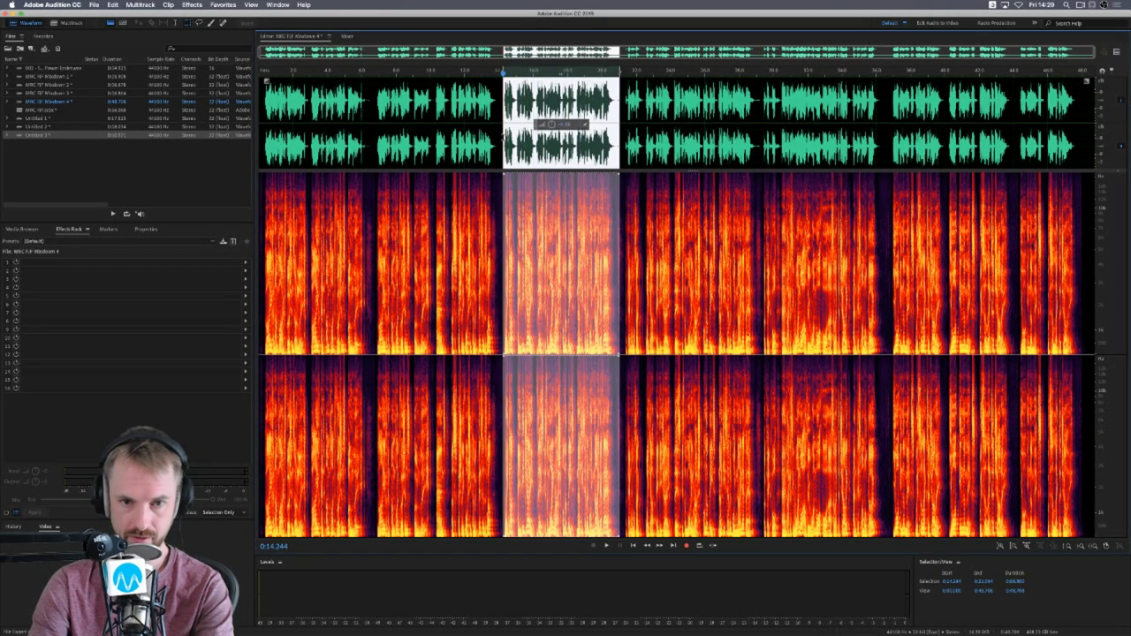
{"action": "key", "text": "super+alt+s"}
{"action": "type", "text": "Voca"}
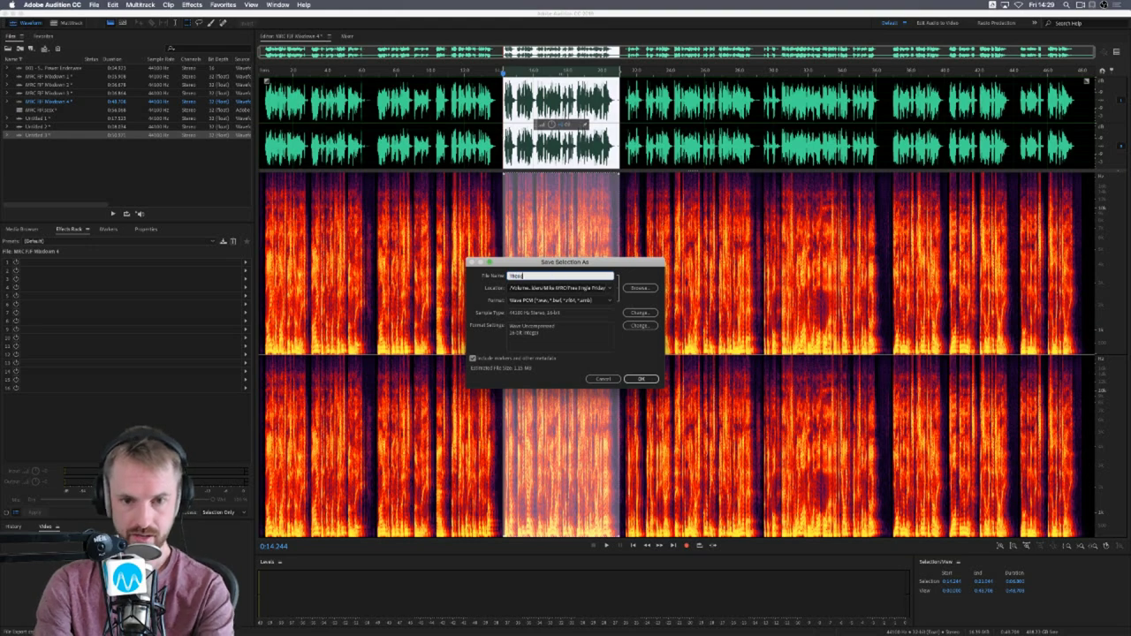
{"action": "key", "text": "Return"}
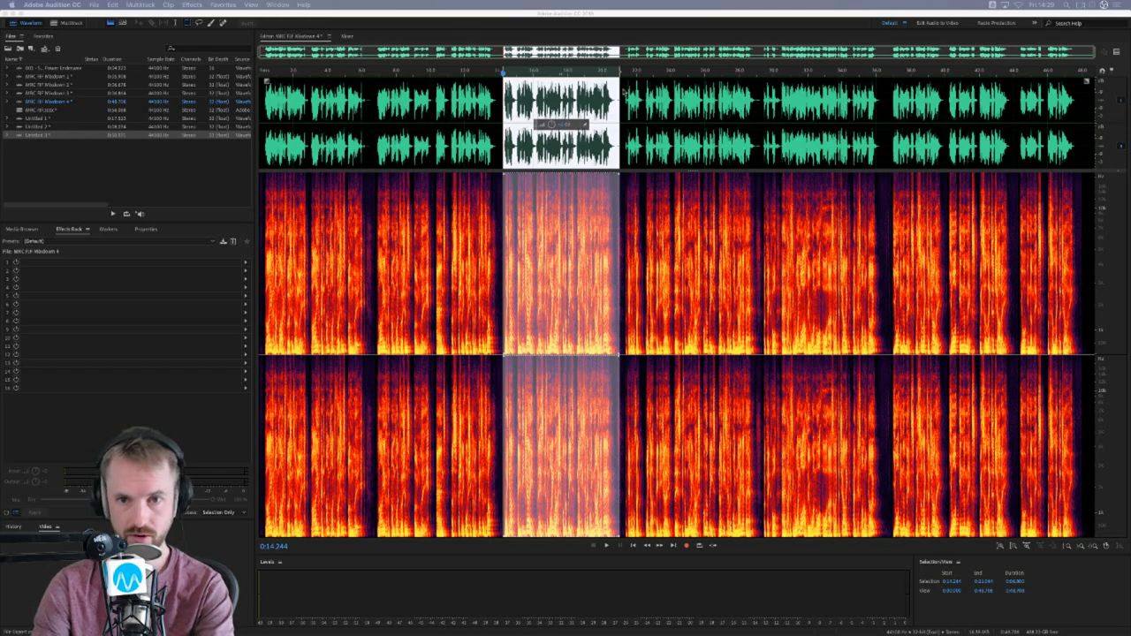
{"action": "left_click", "coordinate": [626, 93]}
{"action": "key", "text": "space"}
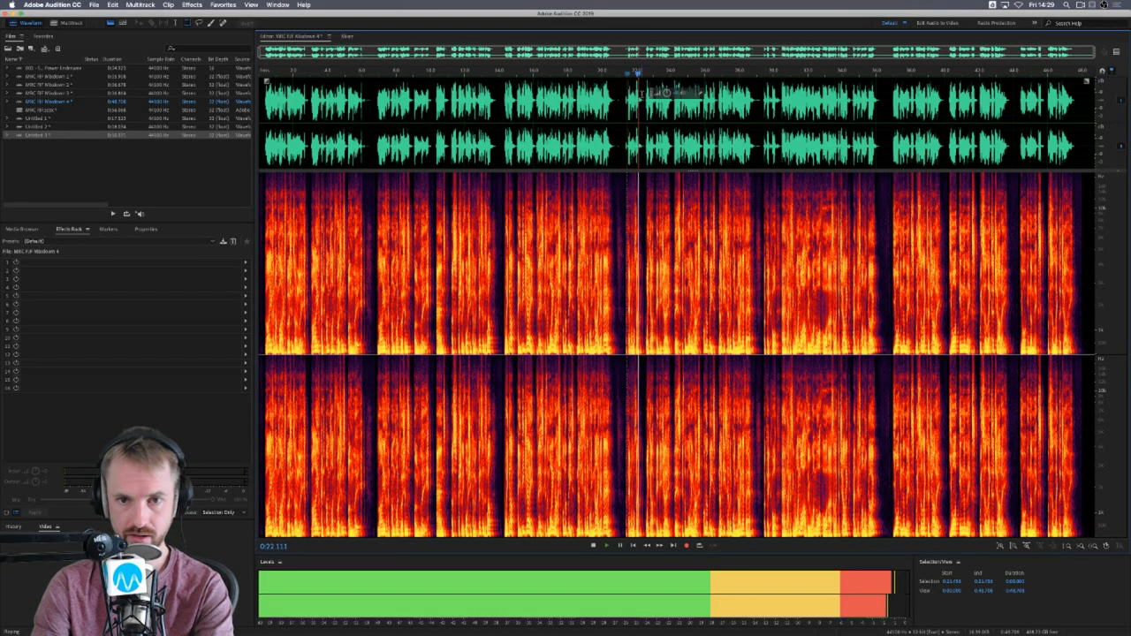
- Save the phrase following the playhead as 'Chris WAV insert'
{"action": "key", "text": "space"}
{"action": "left_click_drag", "start_coordinate": [646, 98], "coordinate": [756, 100]}
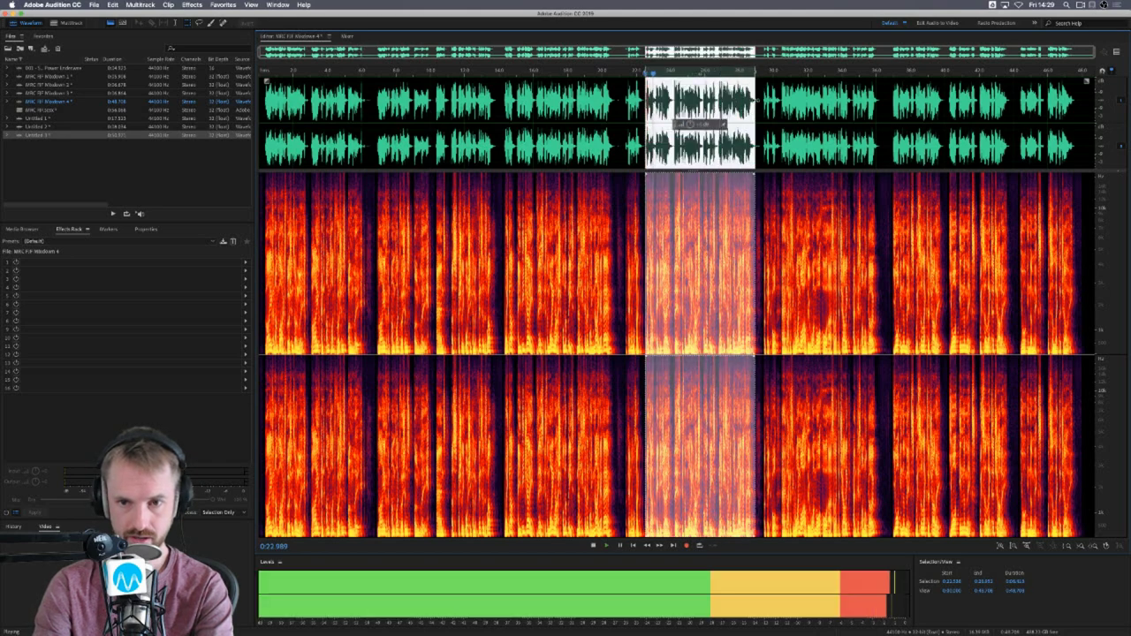
{"action": "key", "text": "super+alt+s"}
{"action": "type", "text": "Chris WAV insert"}
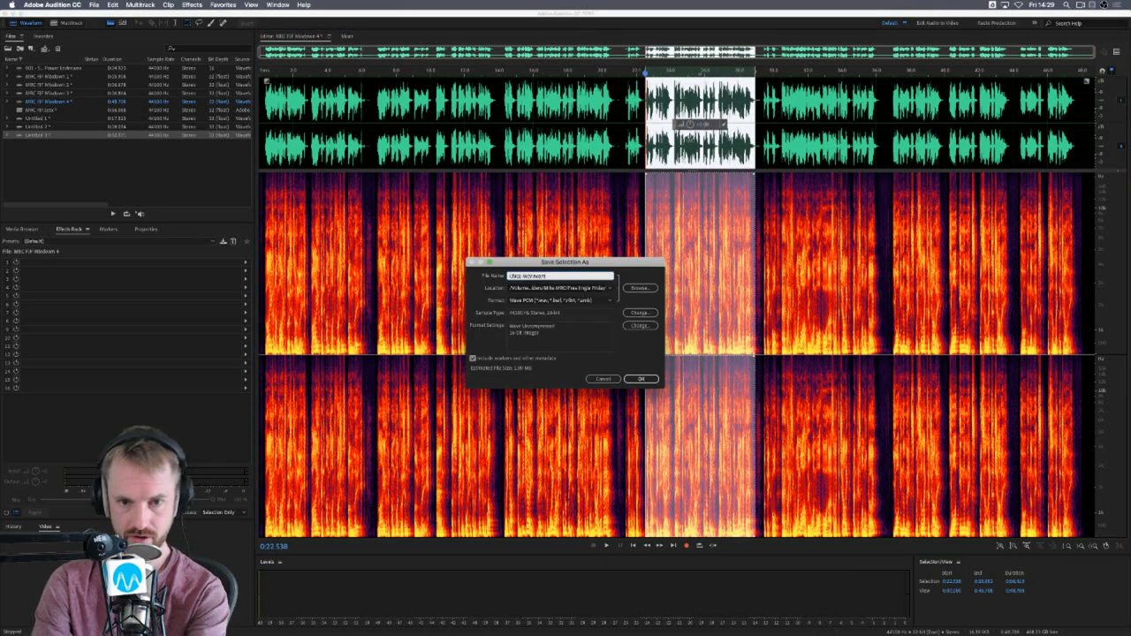
{"action": "key", "text": "Return"}
- Find the phrase from 36.9 to 38.4 seconds and save it as 'Selector Charlo'
{"action": "left_click", "coordinate": [761, 143]}
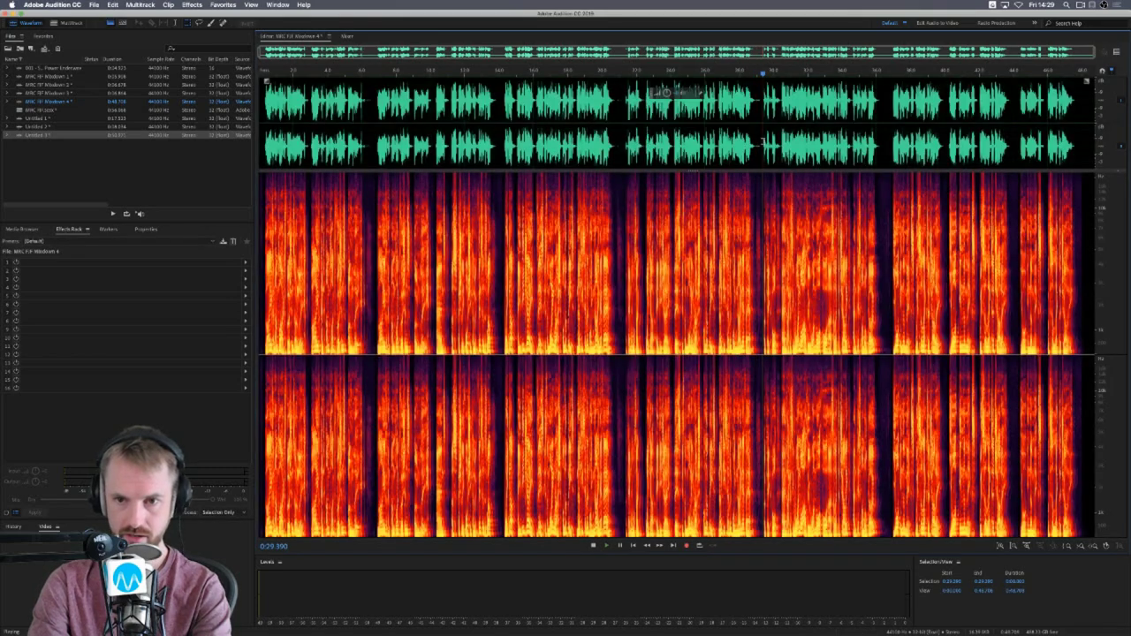
{"action": "key", "text": "space"}
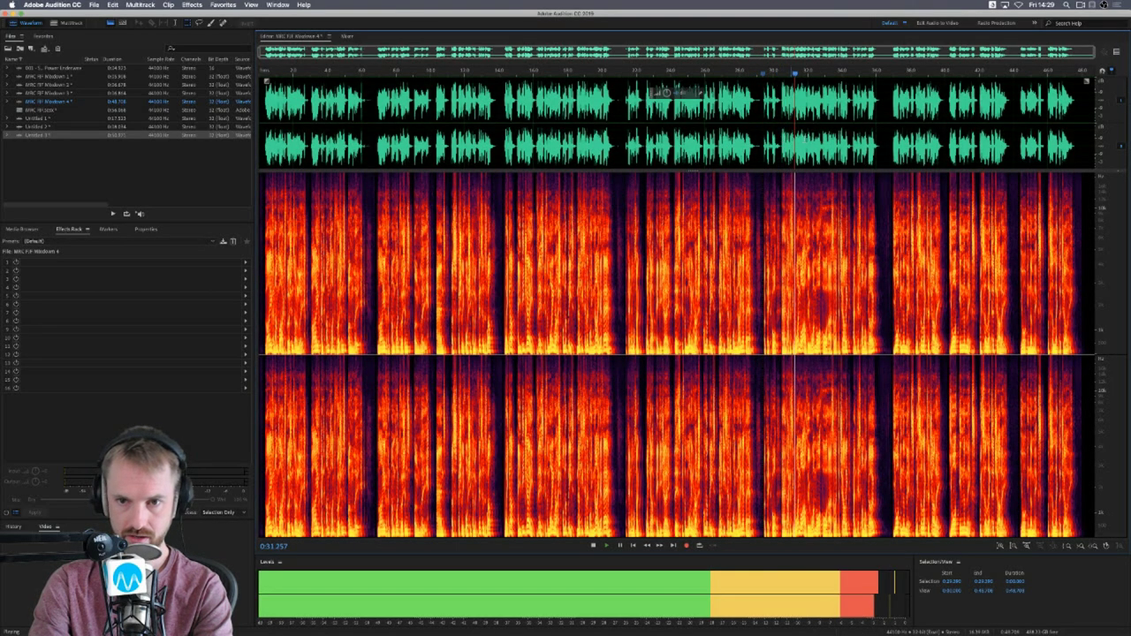
{"action": "key", "text": "space"}
{"action": "left_click", "coordinate": [894, 145]}
{"action": "key", "text": "space"}
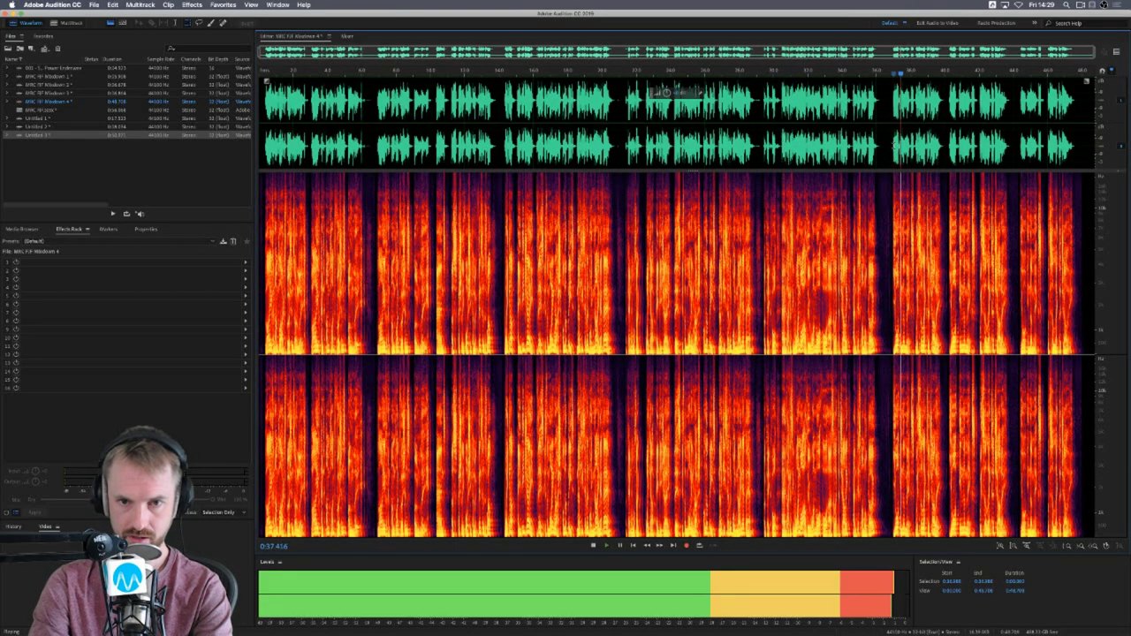
{"action": "left_click_drag", "start_coordinate": [893, 132], "coordinate": [946, 133]}
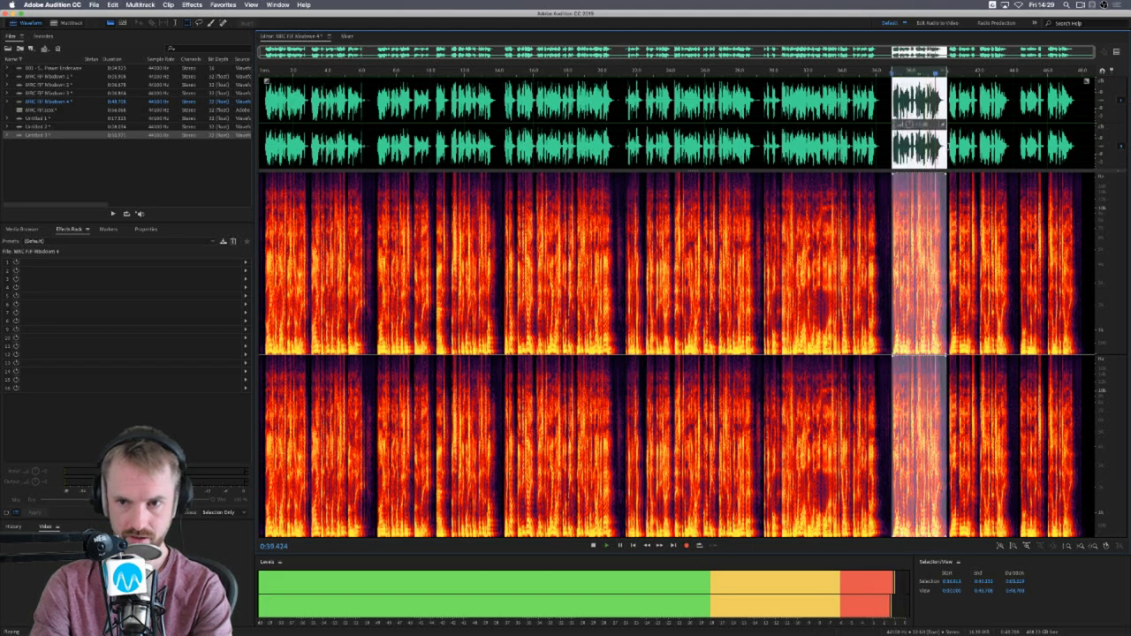
{"action": "key", "text": "space"}
{"action": "key", "text": "super+alt+s"}
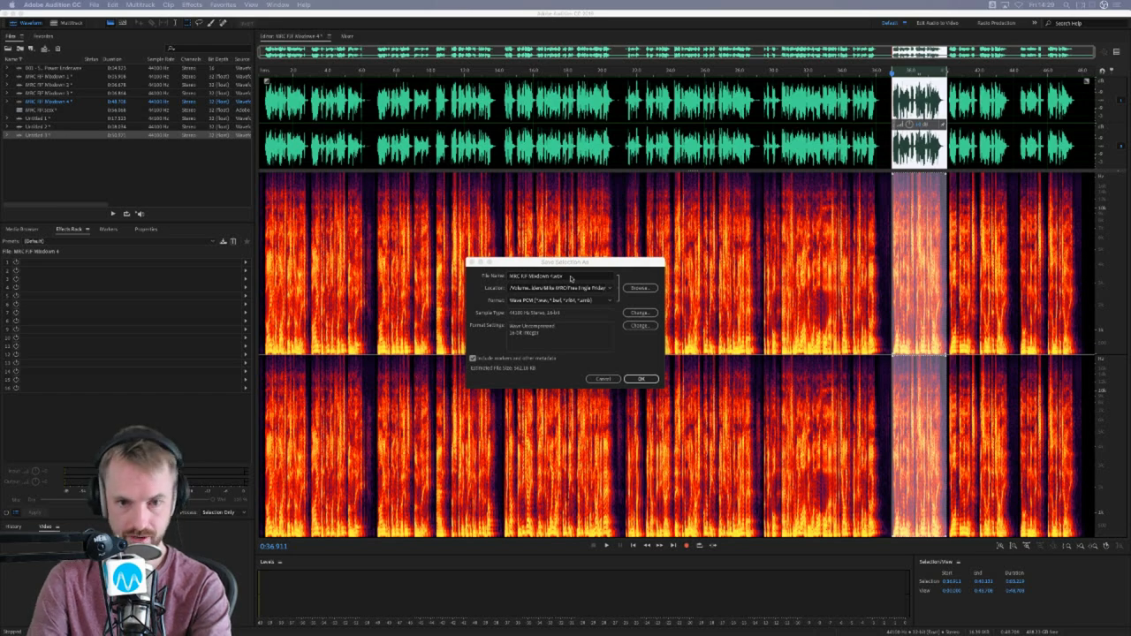
{"action": "left_click", "coordinate": [566, 277]}
{"action": "type", "text": "Selector Charlo"}
{"action": "key", "text": "Return"}
- Save the phrase around 40–43 seconds under an edited name instead of overwriting the existing file
{"action": "left_click_drag", "start_coordinate": [1016, 141], "coordinate": [946, 147]}
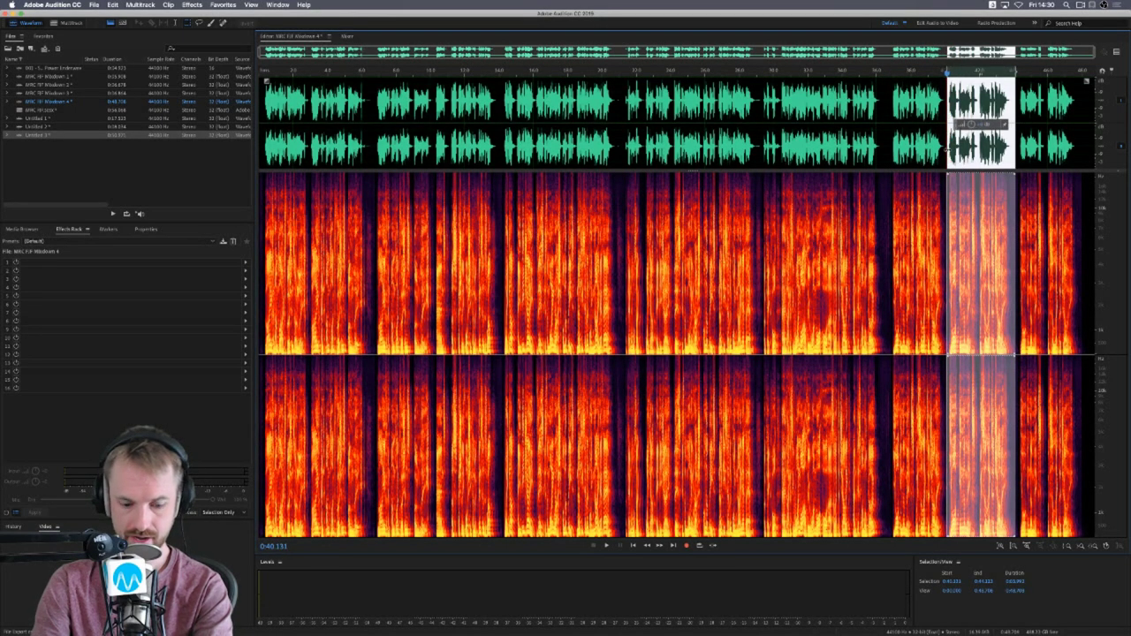
{"action": "key", "text": "super+alt+s"}
{"action": "key", "text": "Return"}
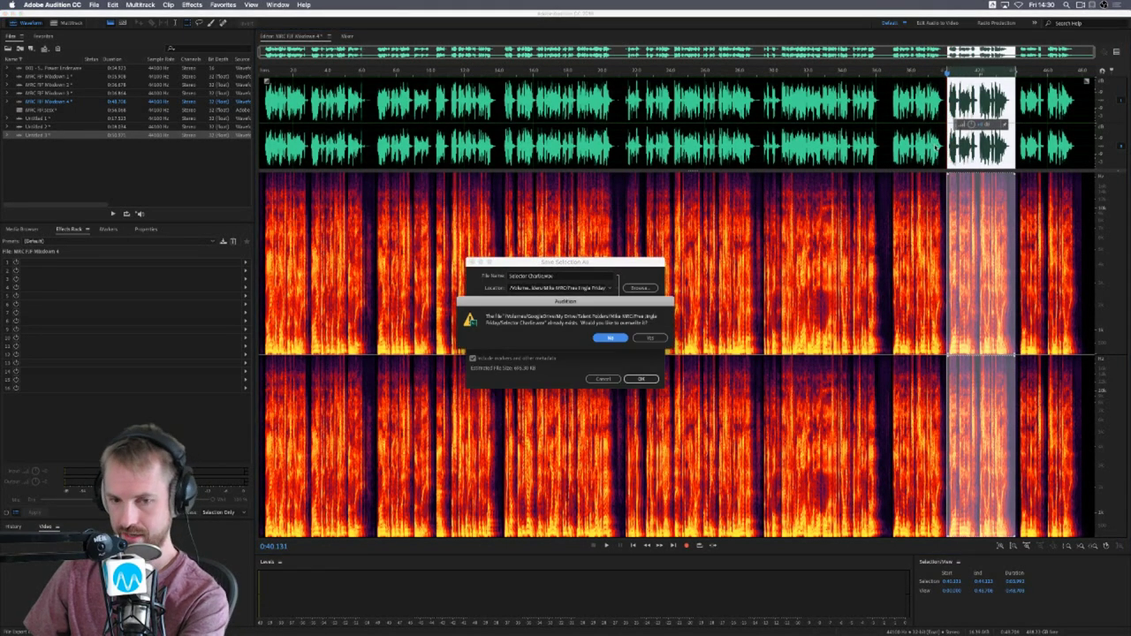
{"action": "left_click", "coordinate": [609, 339]}
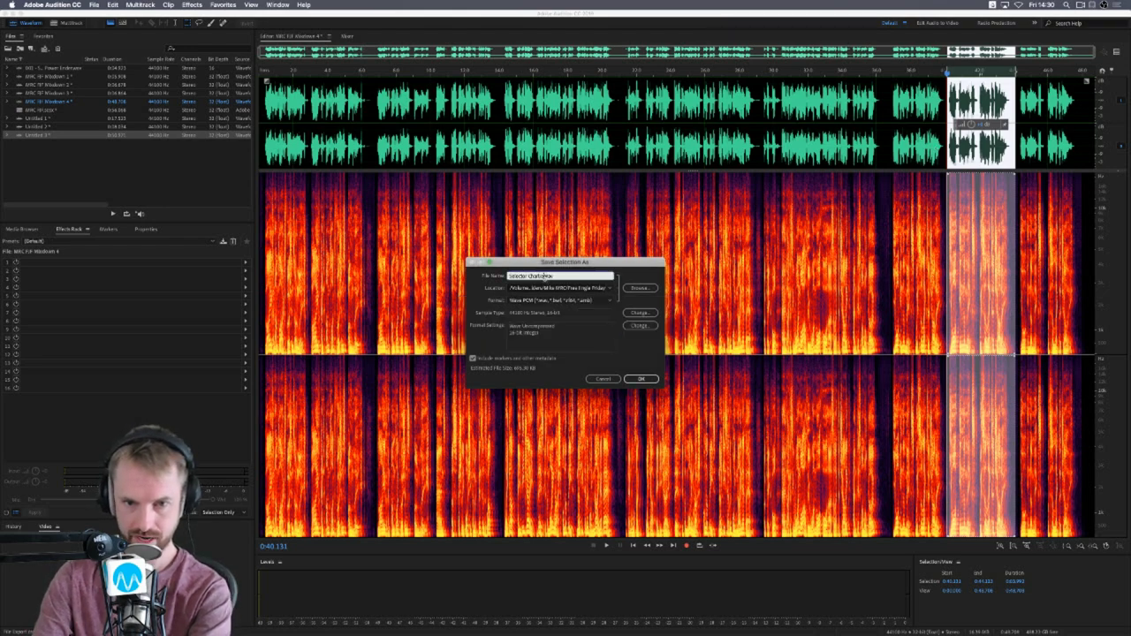
{"action": "key", "text": "Return"}
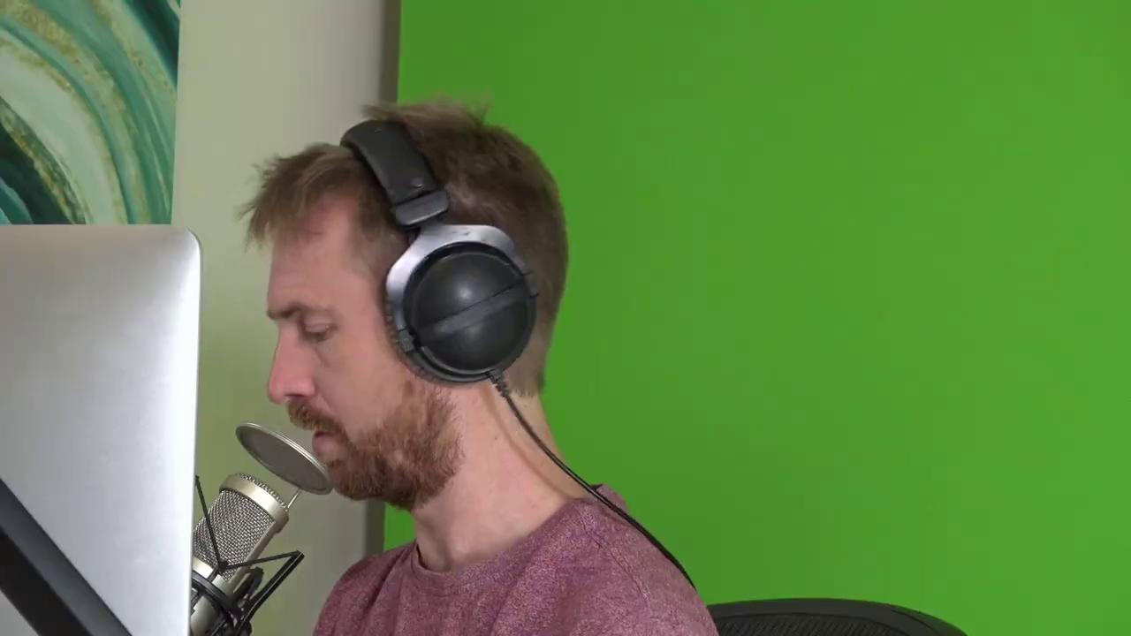